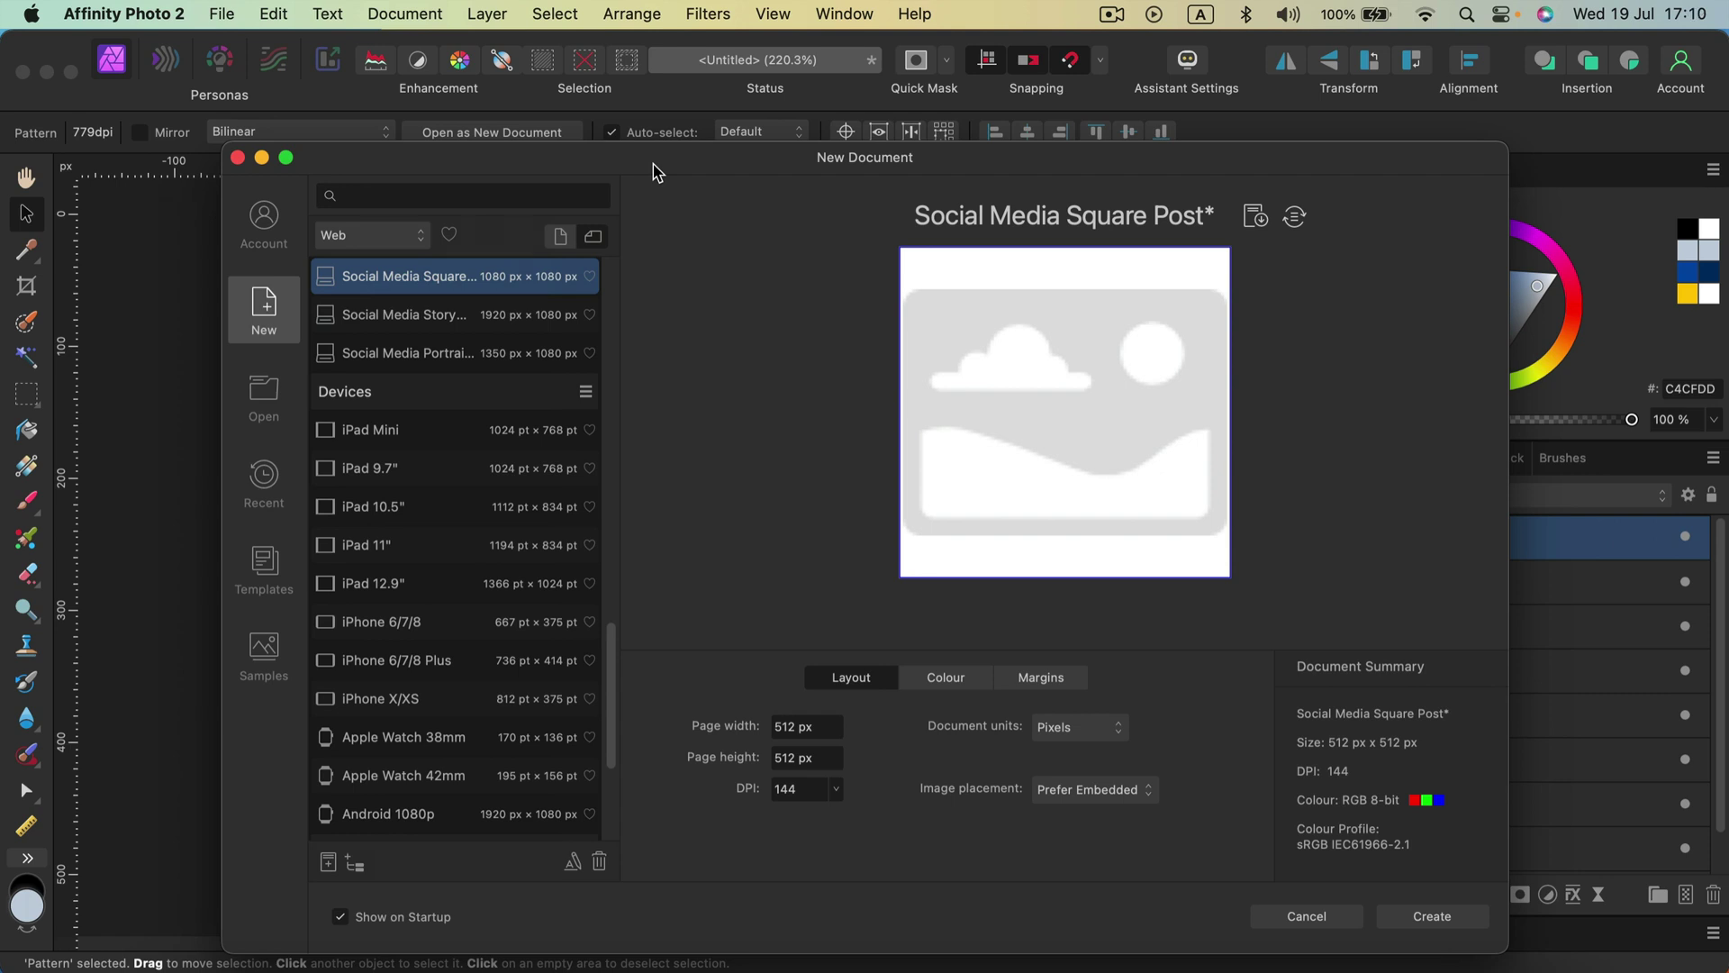
Create a blank white 512 × 512 px document at 144 DPI.
{"action": "left_click_drag", "start_coordinate": [655, 171], "coordinate": [656, 127]}
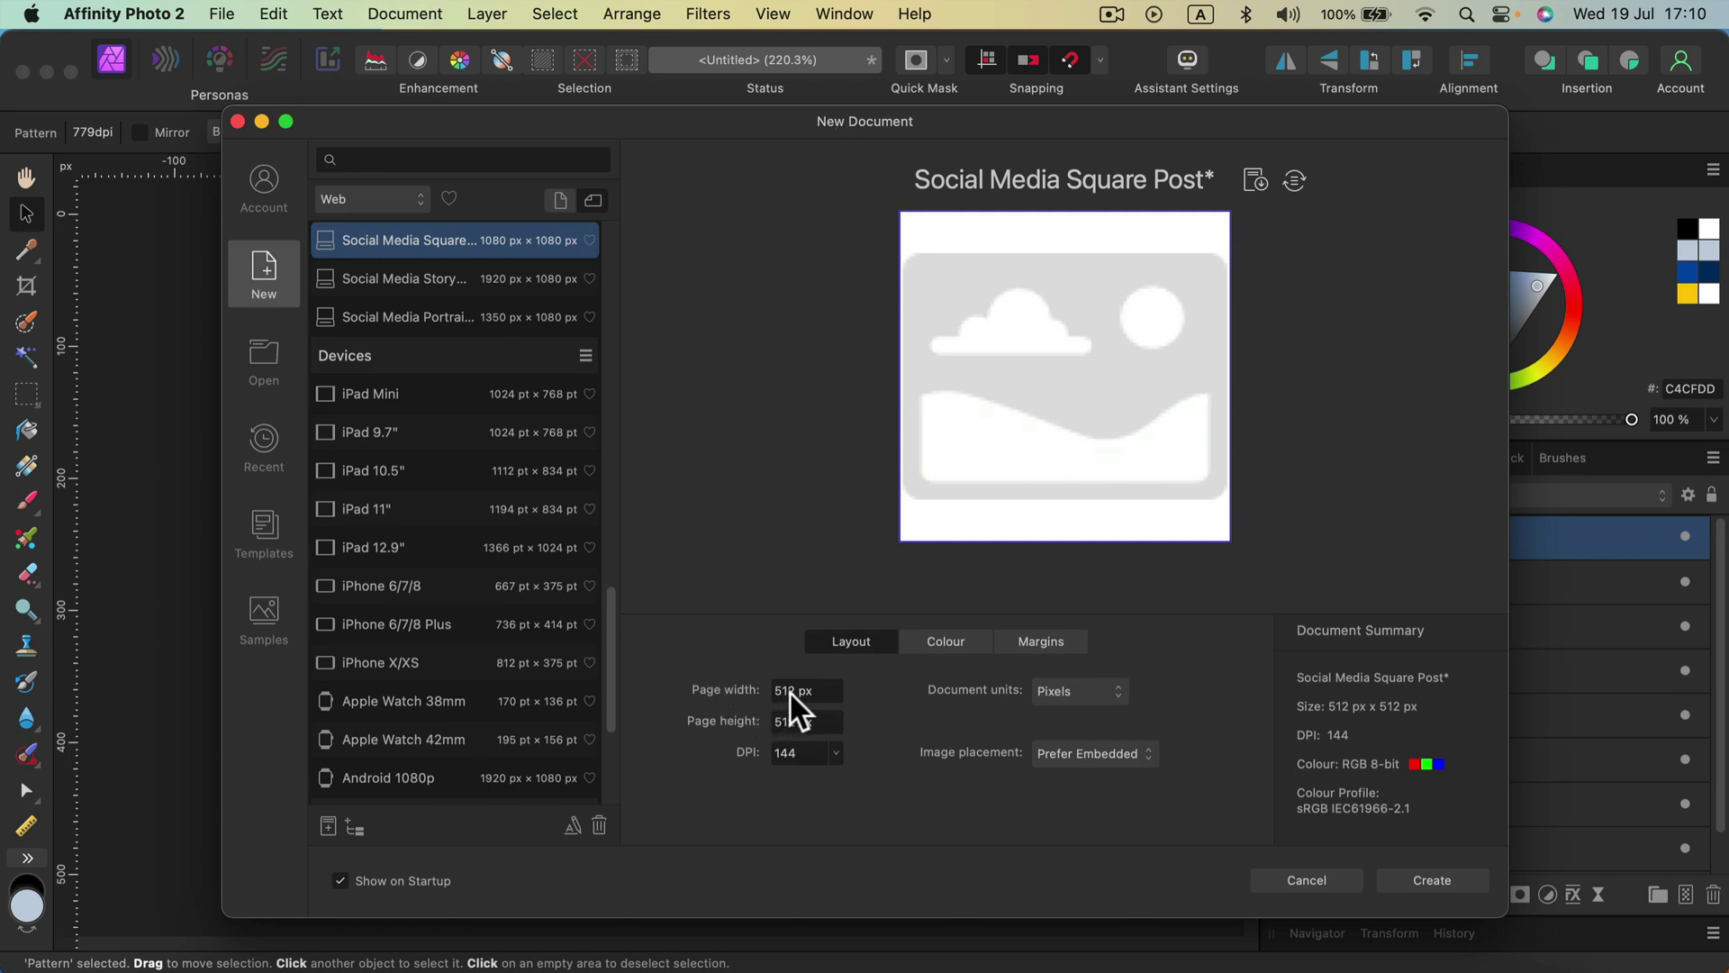
{"action": "left_click", "coordinate": [1459, 879]}
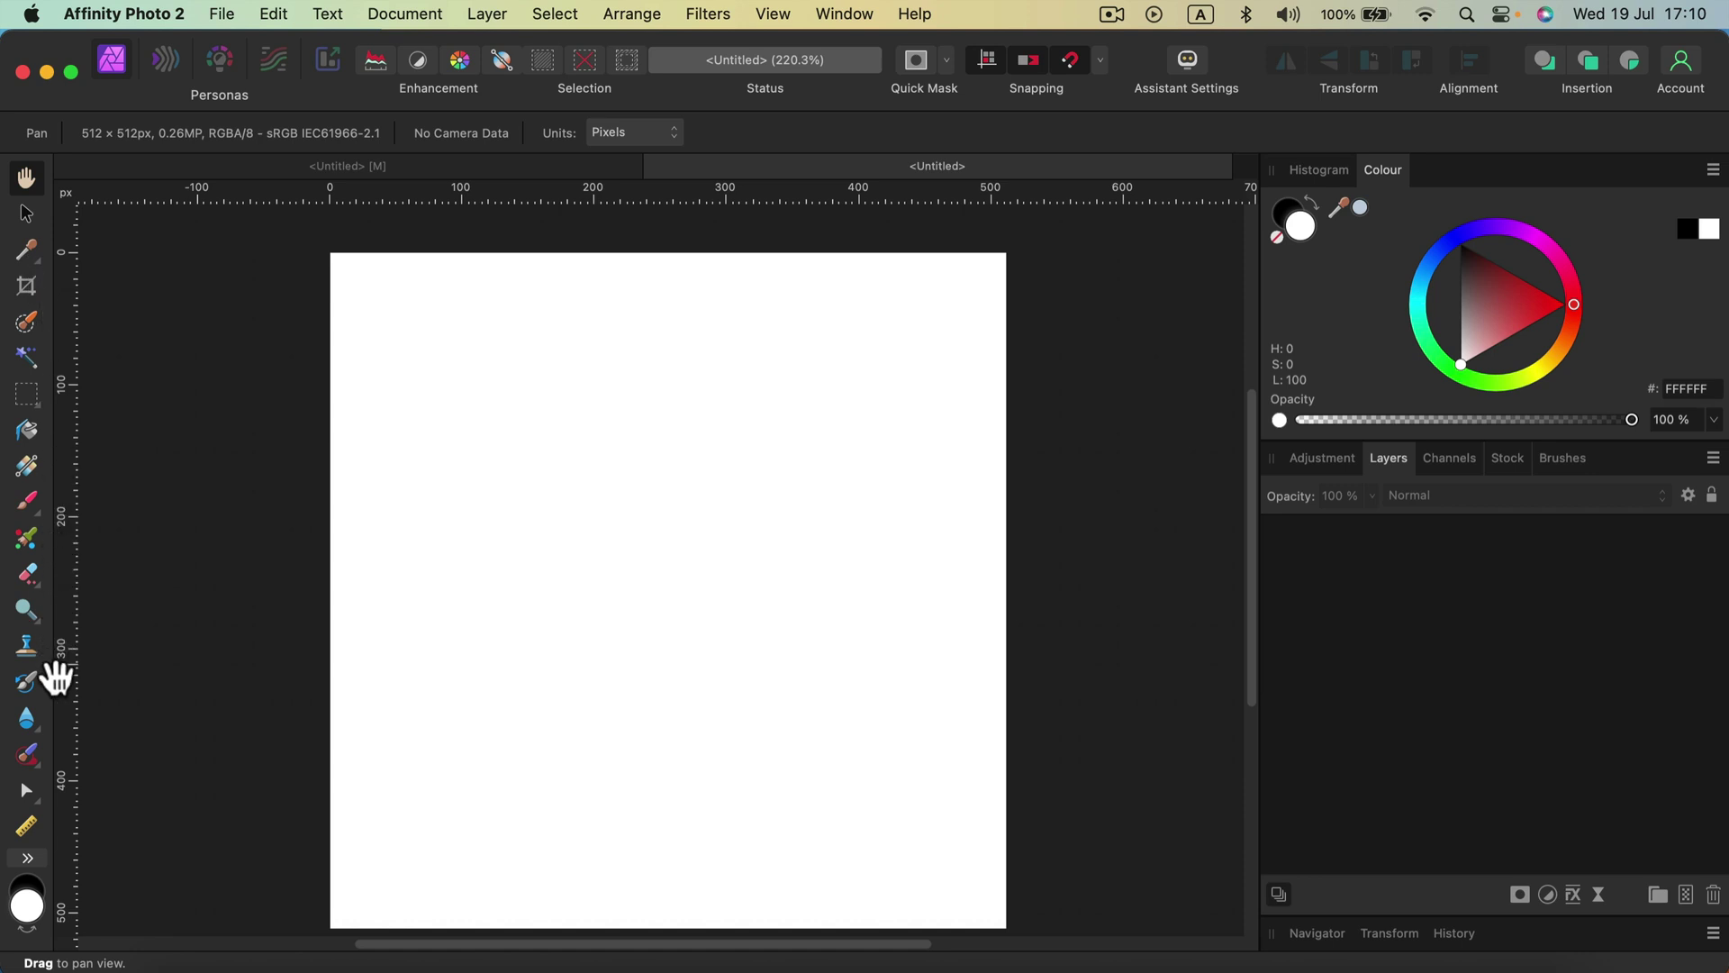
Draw a rectangle on the page with the Rectangle Tool and fill it navy blue 002B67.
{"action": "left_click", "coordinate": [36, 859]}
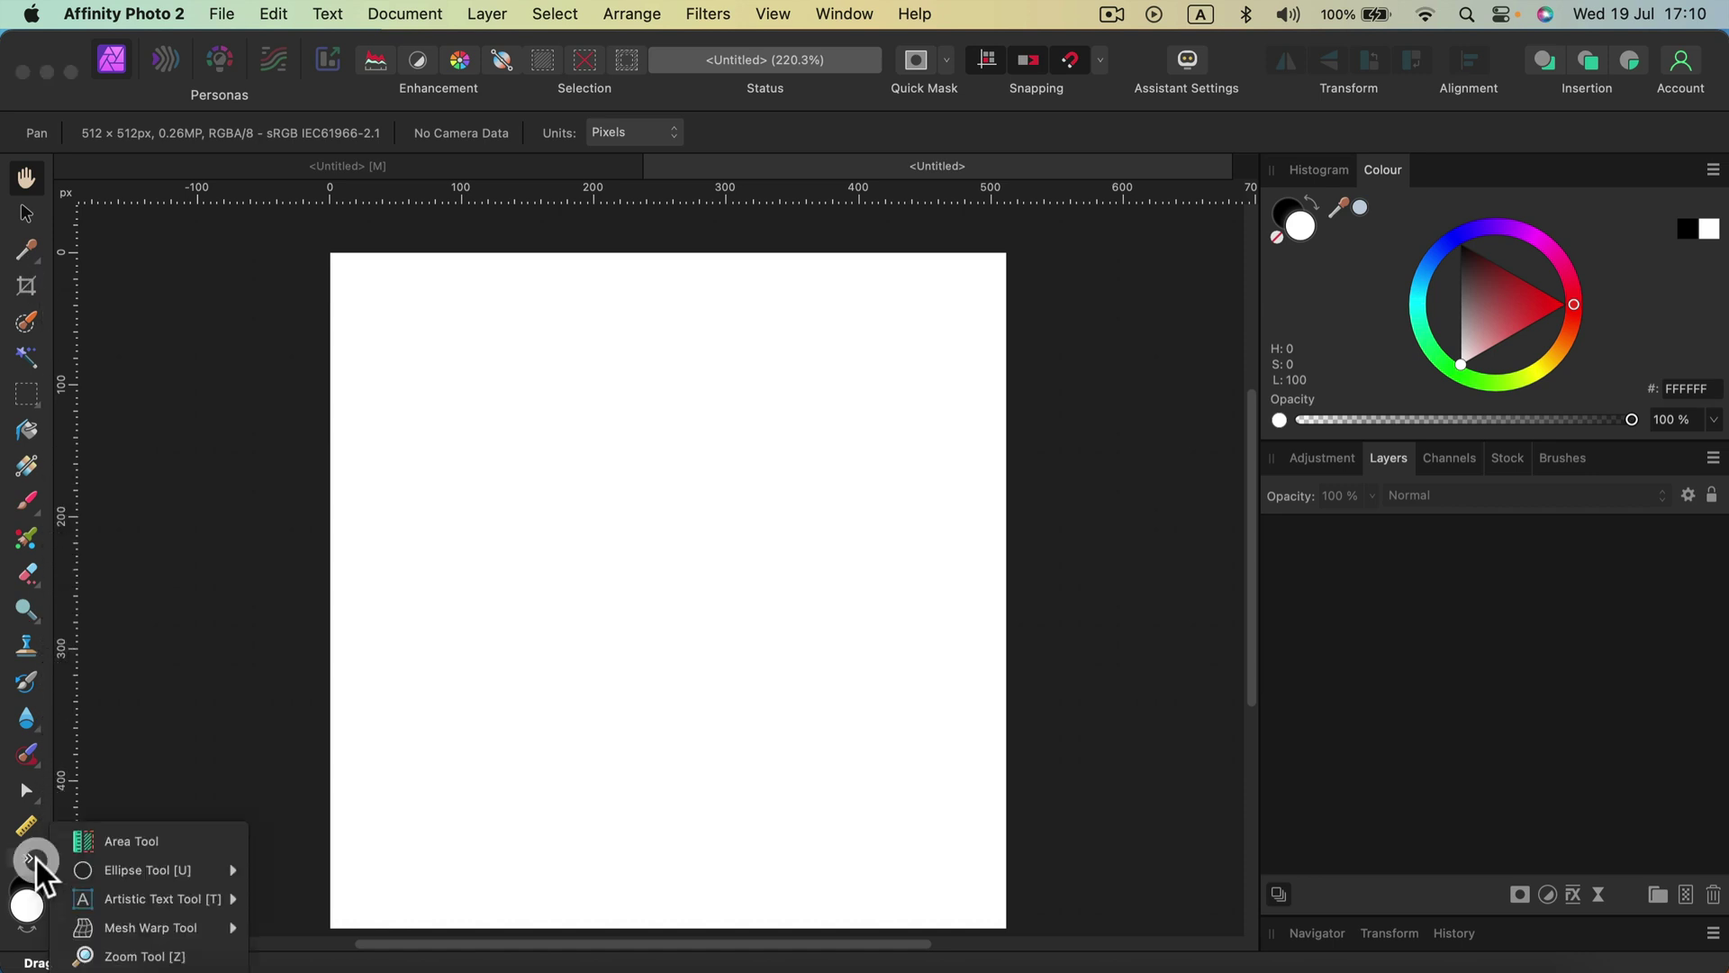
{"action": "mouse_move", "coordinate": [133, 866]}
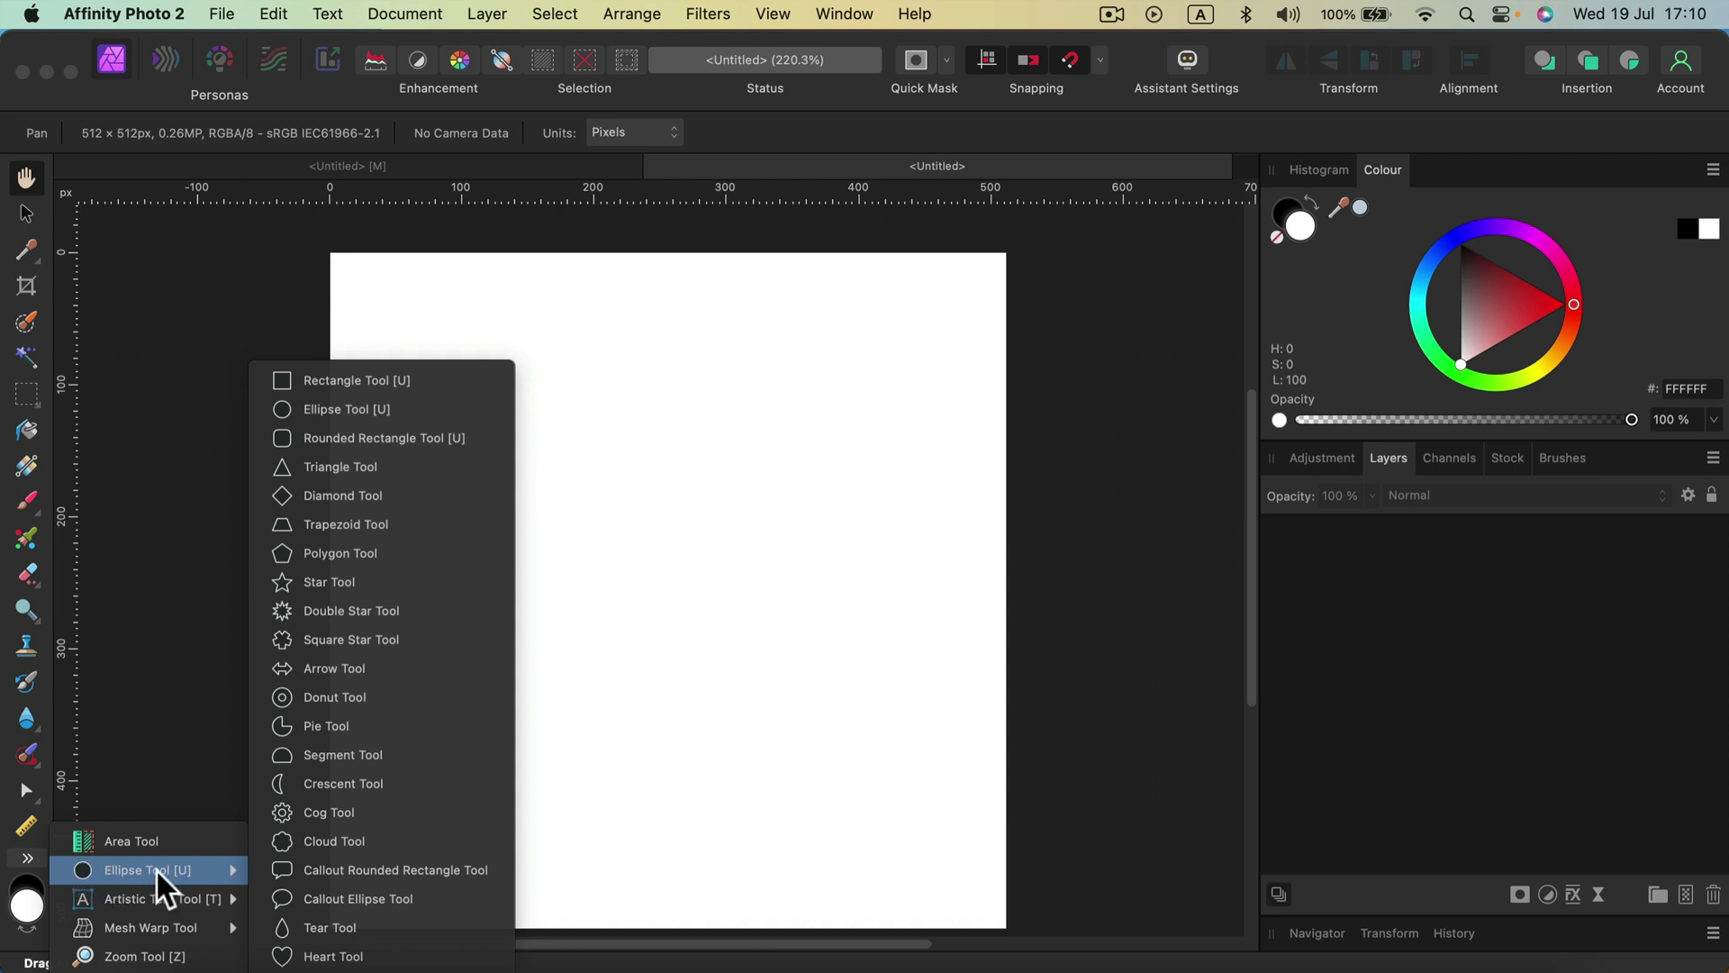
{"action": "left_click", "coordinate": [375, 385]}
{"action": "left_click_drag", "start_coordinate": [423, 313], "coordinate": [771, 629]}
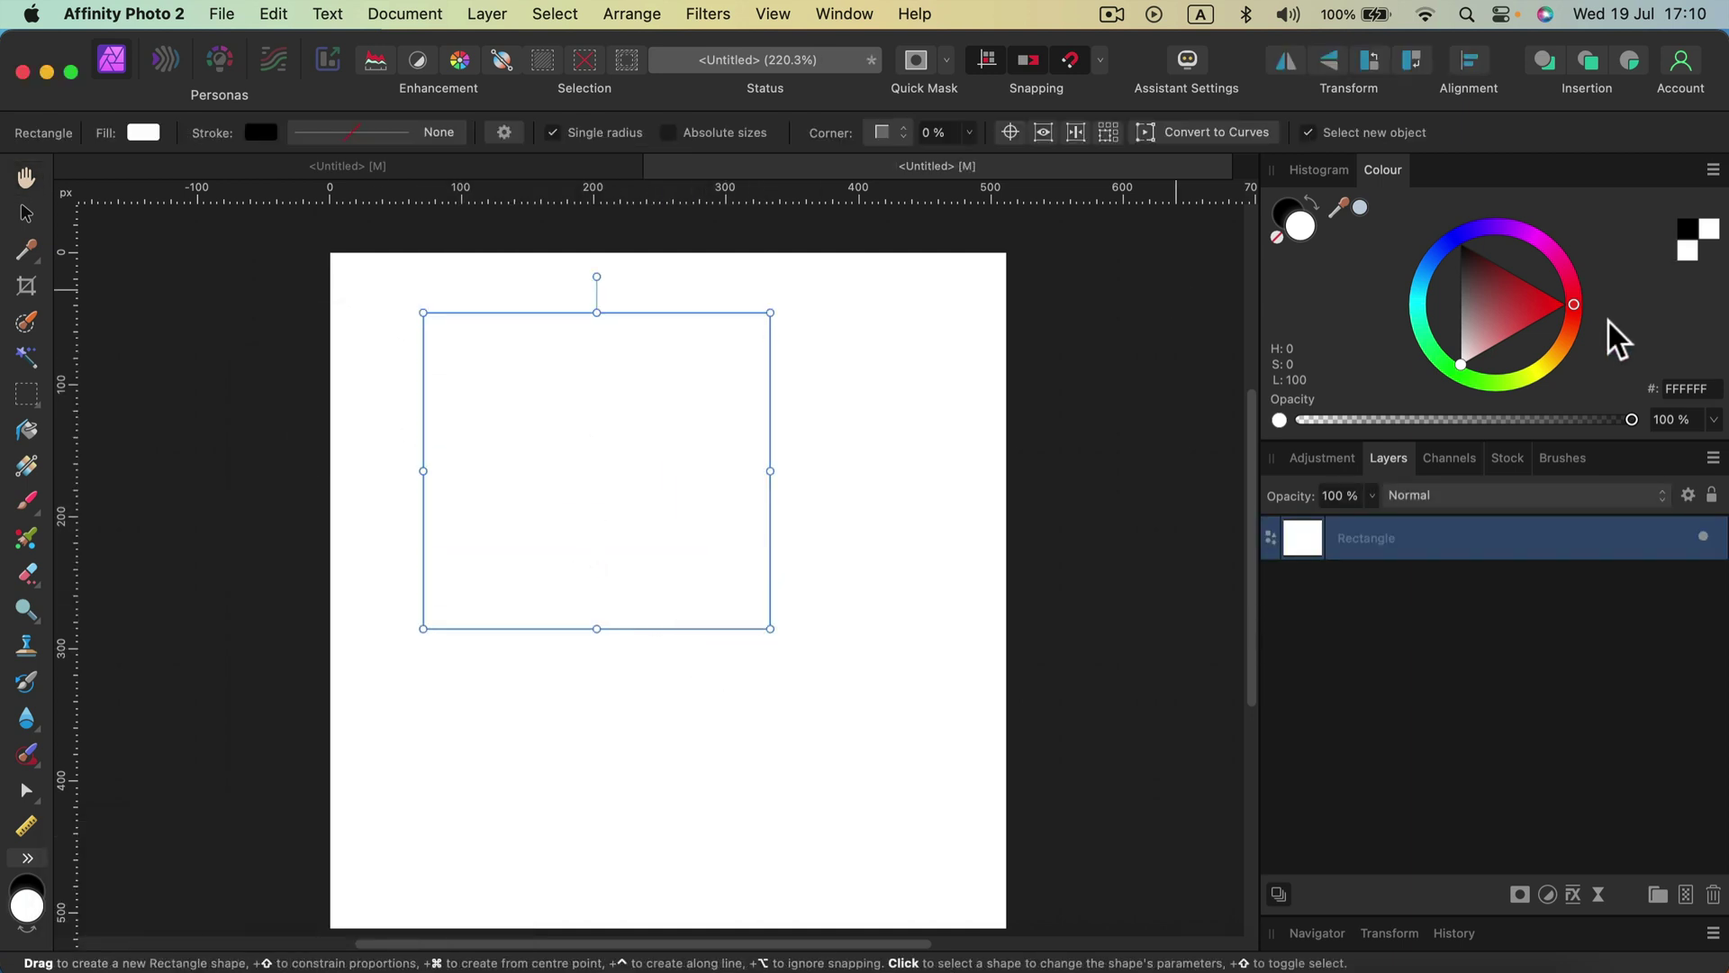
{"action": "left_click", "coordinate": [1501, 295]}
{"action": "left_click_drag", "start_coordinate": [1527, 230], "coordinate": [1467, 332]}
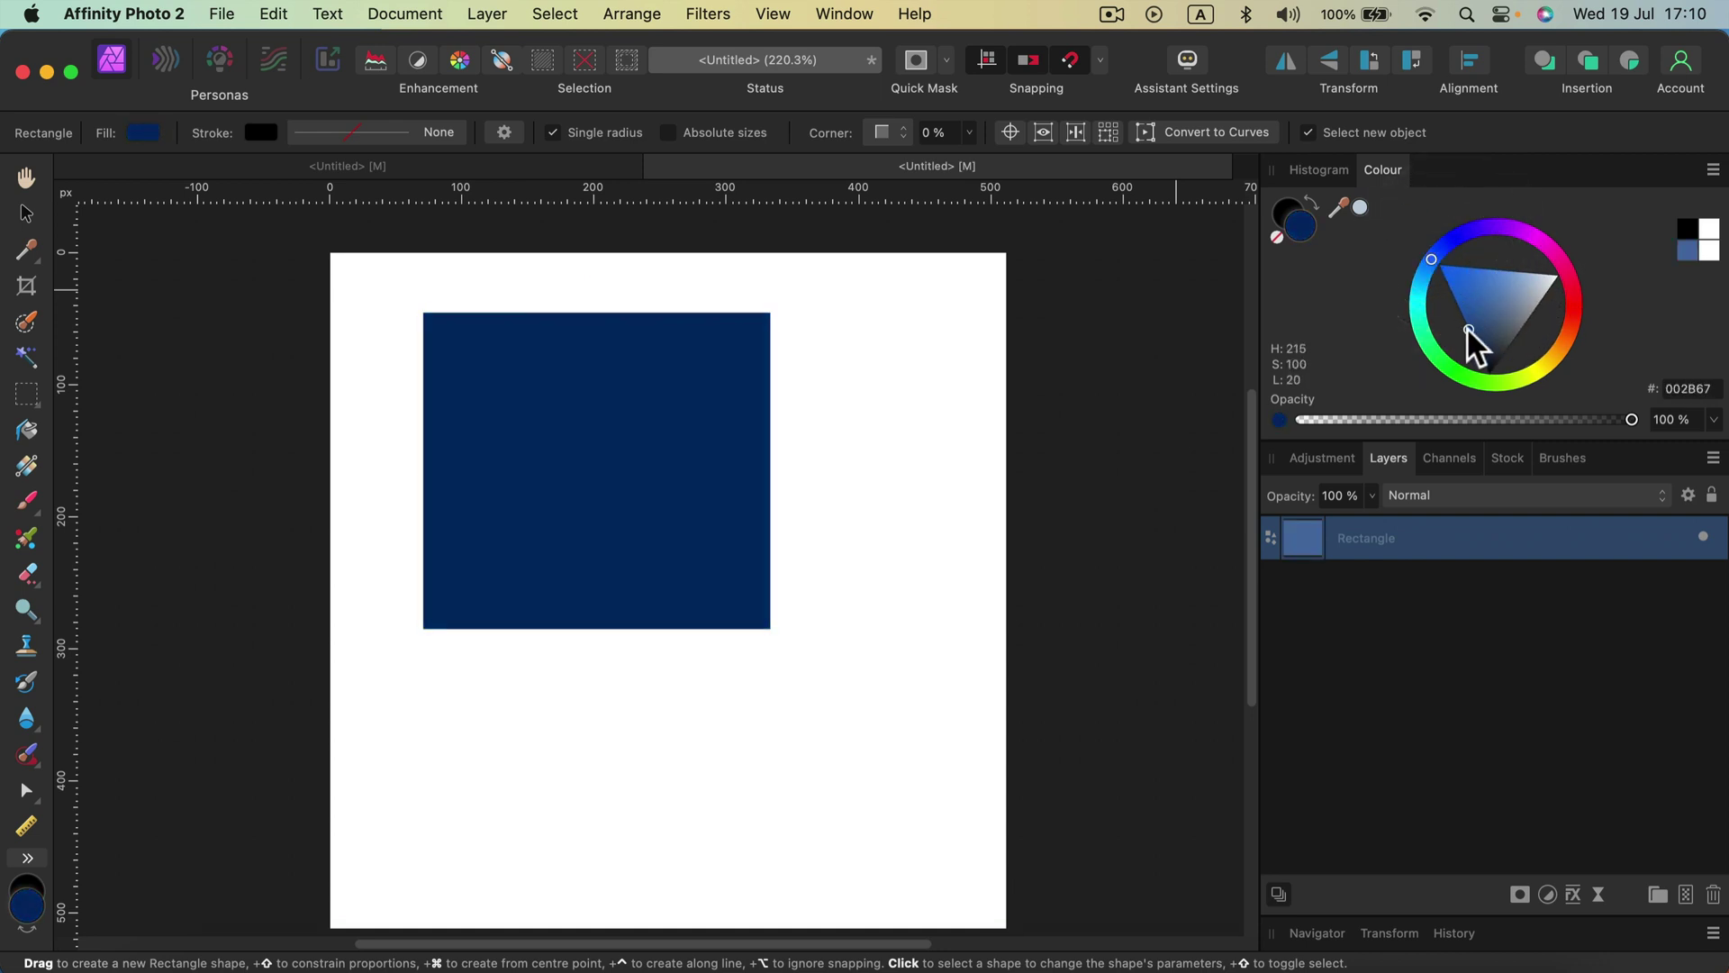
Drag the rectangle's corners to the page's top-left and bottom-right so it fills the page.
{"action": "left_click", "coordinate": [26, 213]}
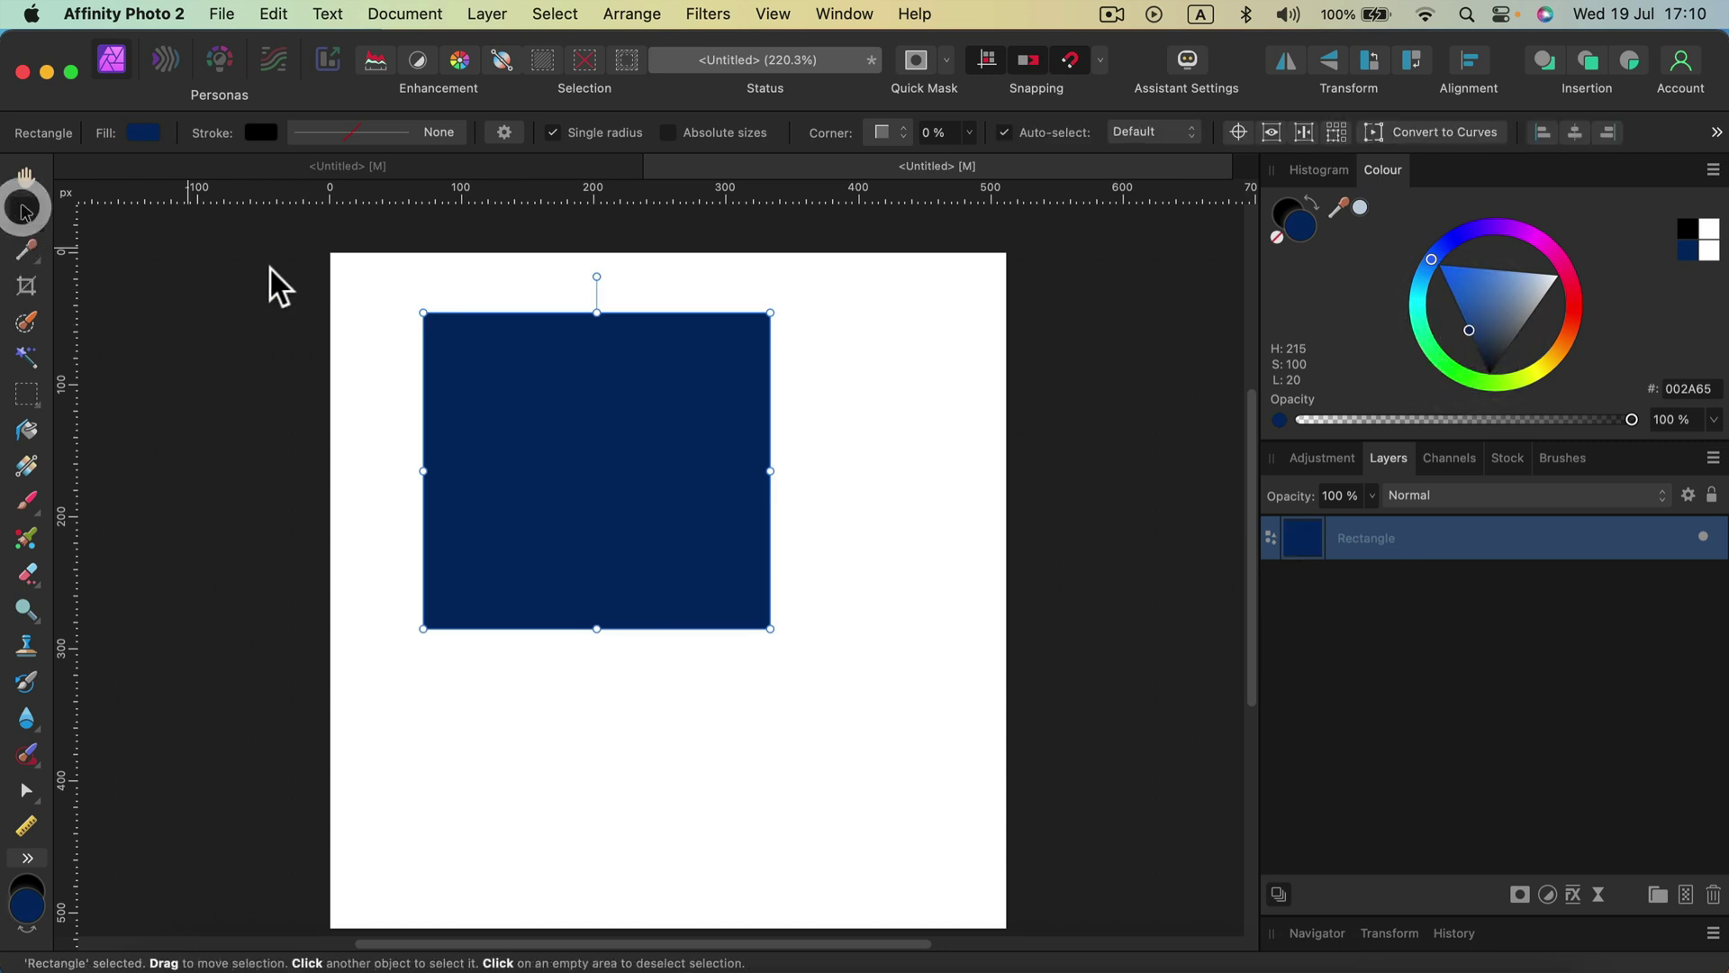
{"action": "left_click_drag", "start_coordinate": [424, 312], "coordinate": [329, 252]}
{"action": "left_click_drag", "start_coordinate": [770, 628], "coordinate": [997, 791]}
{"action": "left_click", "coordinate": [916, 644]}
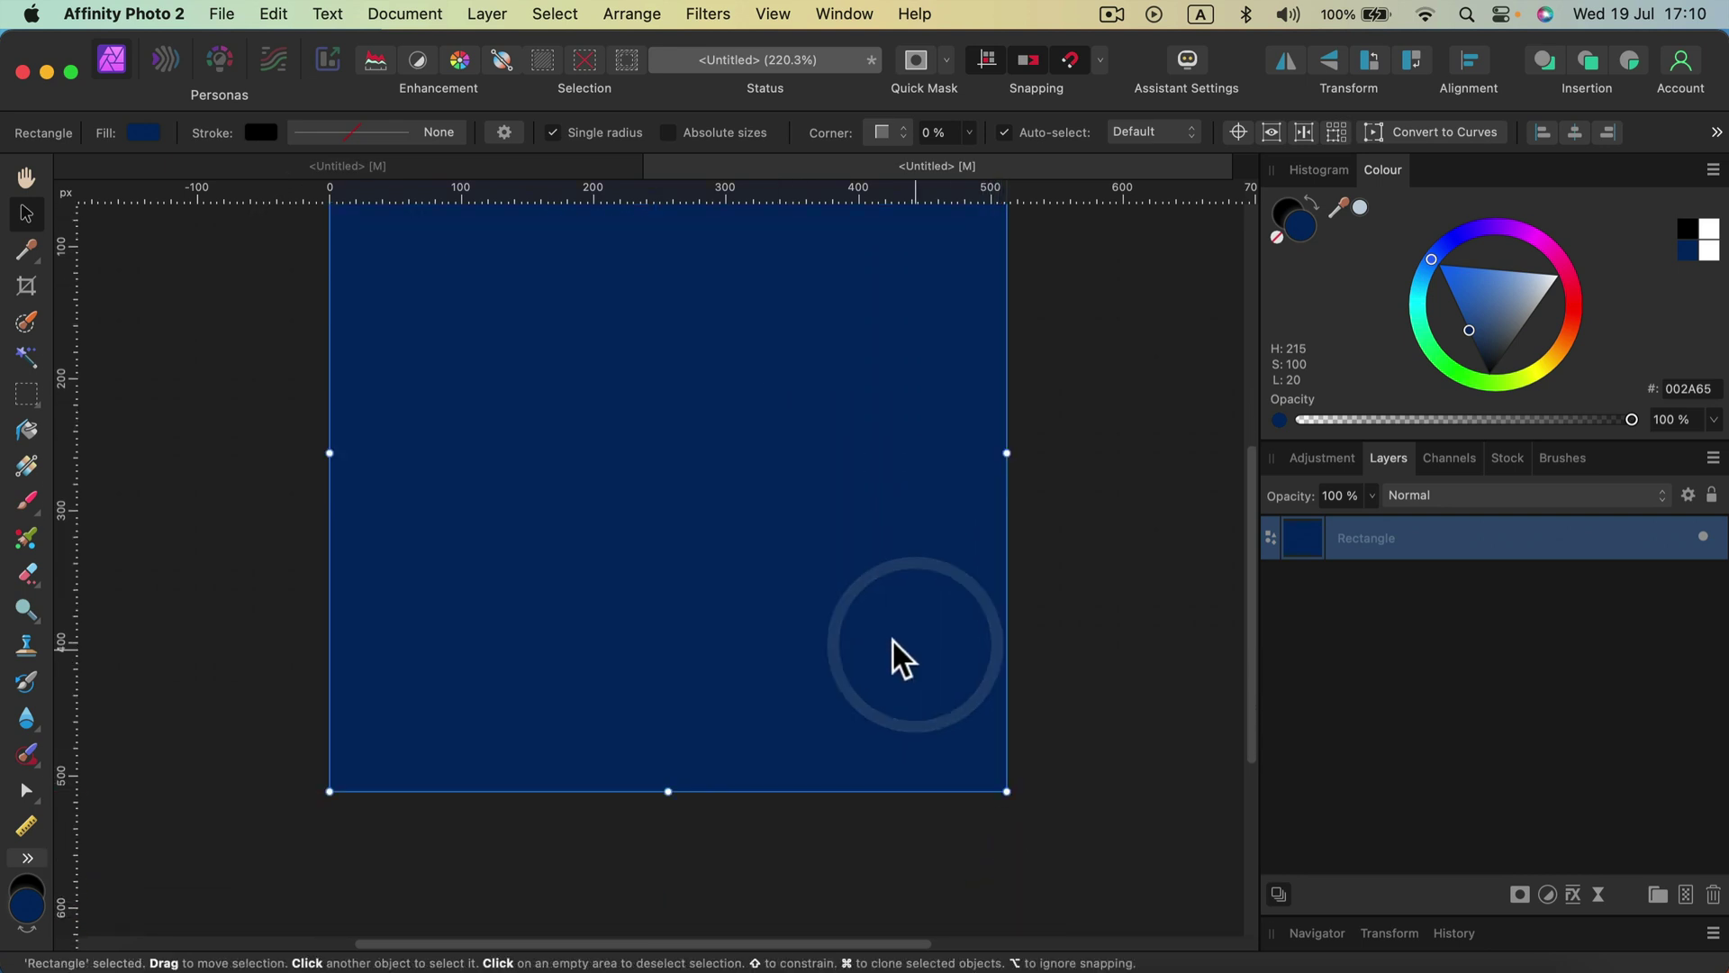
{"action": "scroll", "coordinate": [815, 558], "scroll_direction": "up", "scroll_amount": 4}
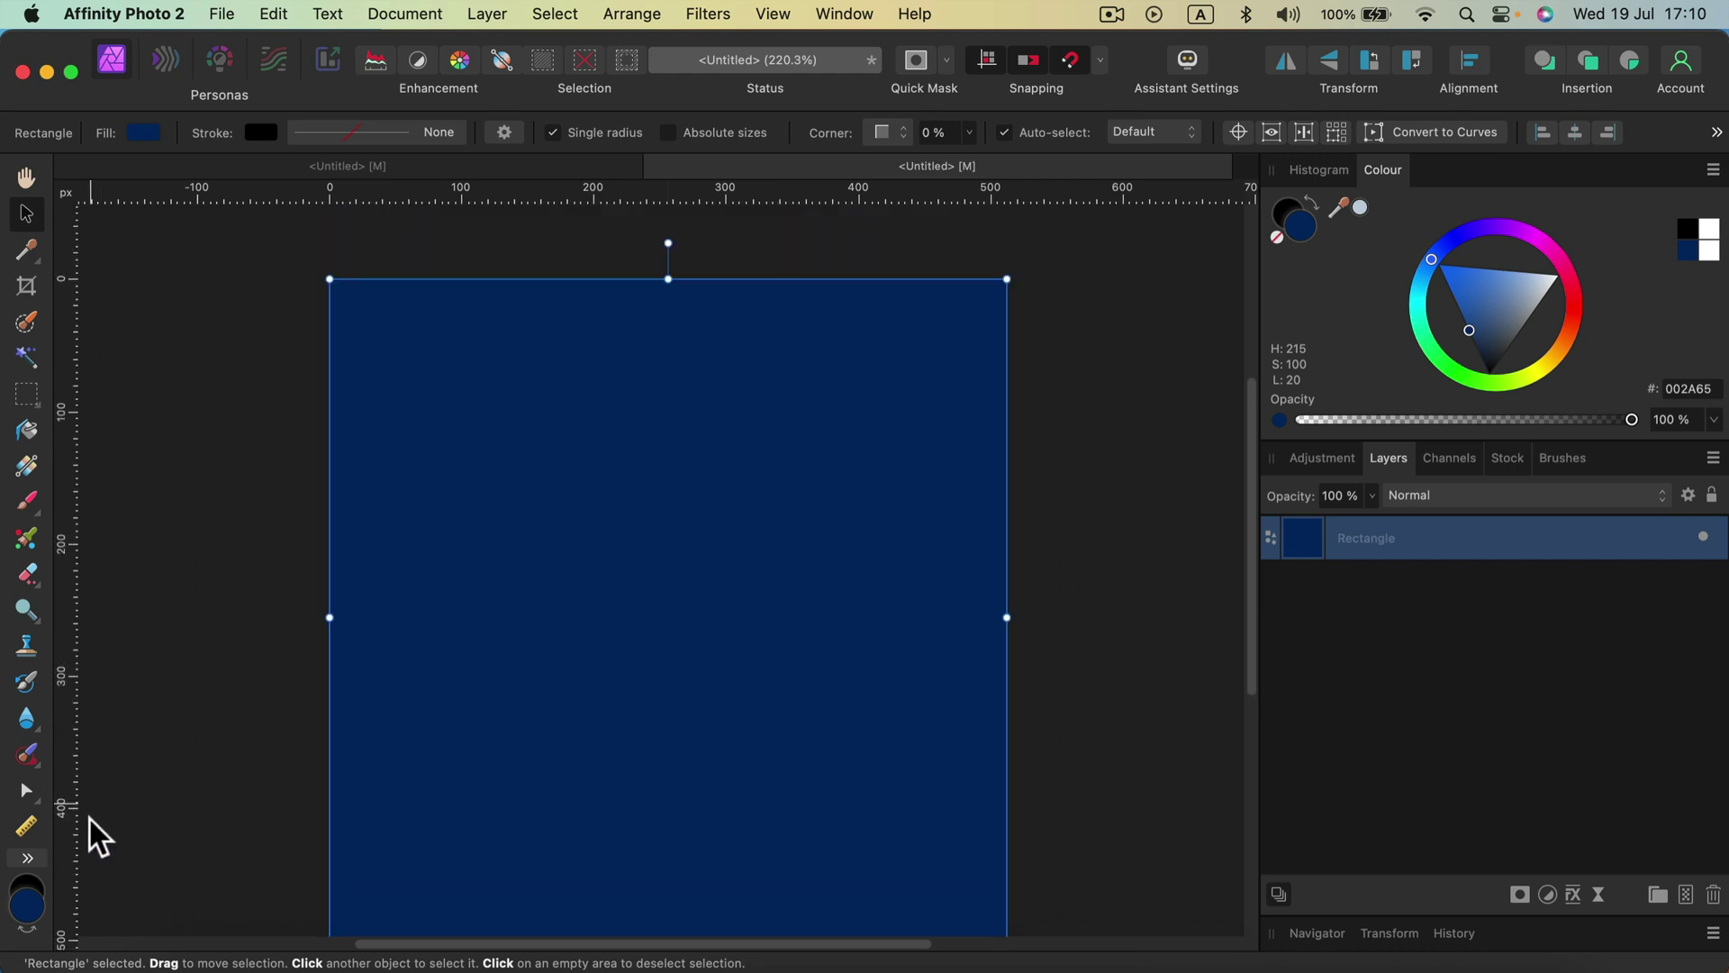
{"action": "left_click", "coordinate": [40, 857]}
Draw a 304 × 304 px star with equal width and height in the middle of the page.
{"action": "mouse_move", "coordinate": [185, 863]}
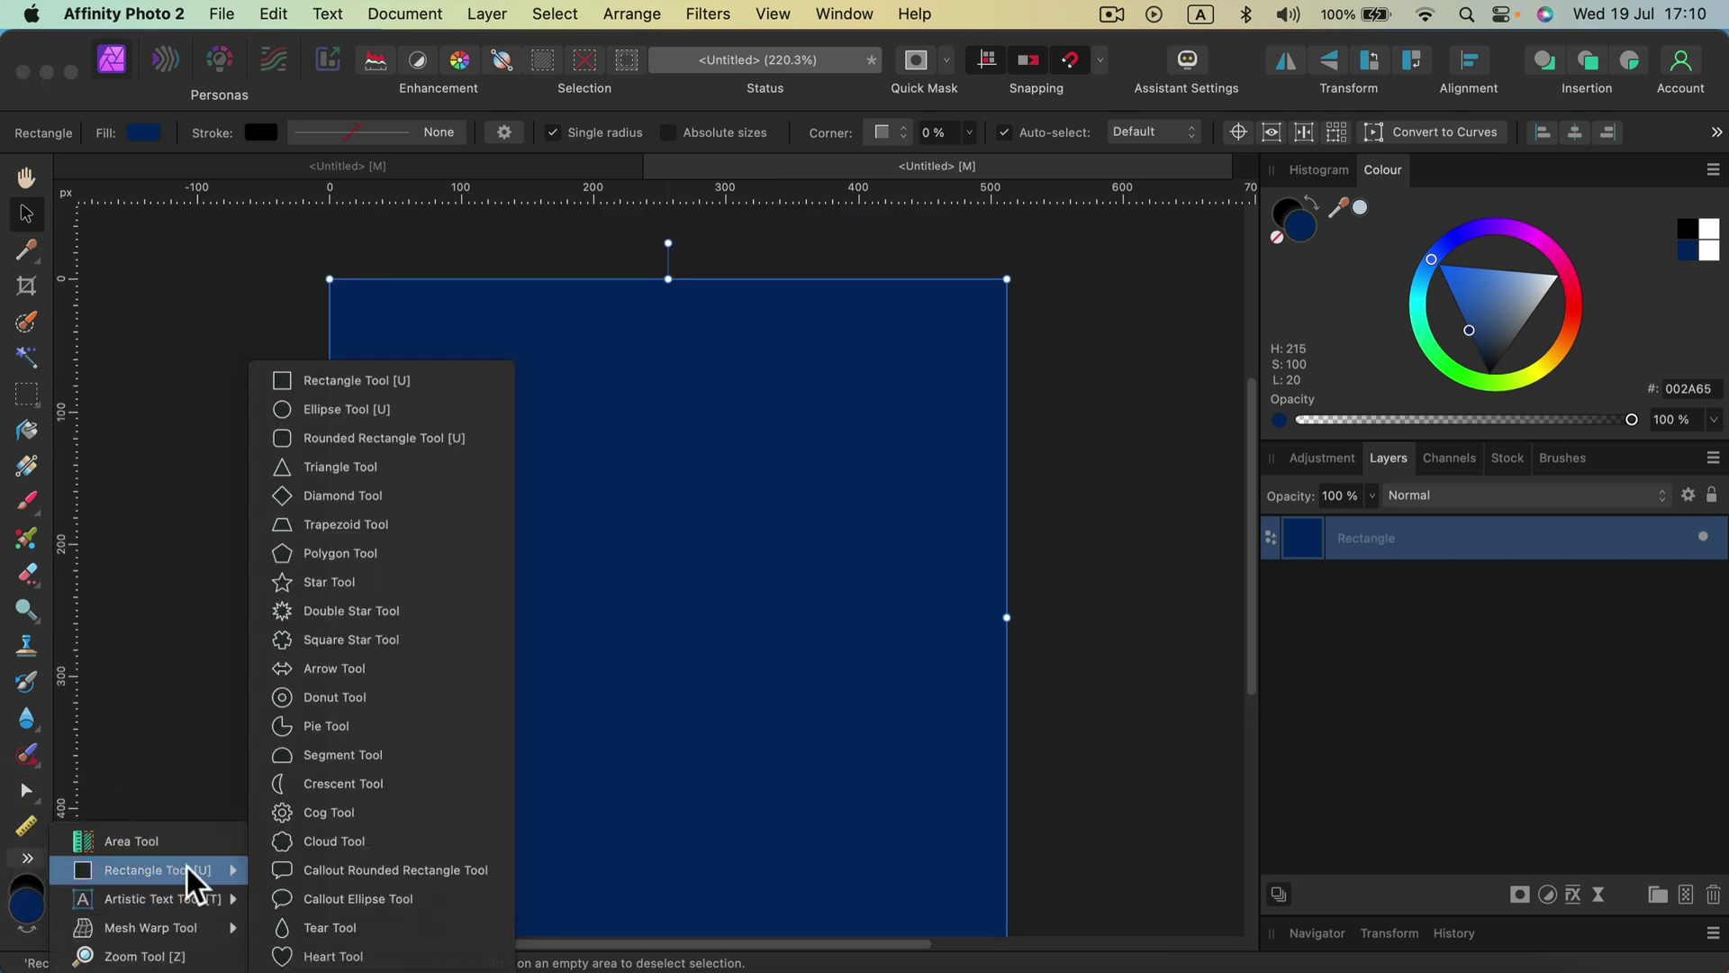
{"action": "left_click", "coordinate": [381, 583]}
{"action": "left_click_drag", "start_coordinate": [482, 403], "coordinate": [897, 787]}
{"action": "key", "text": "shift"}
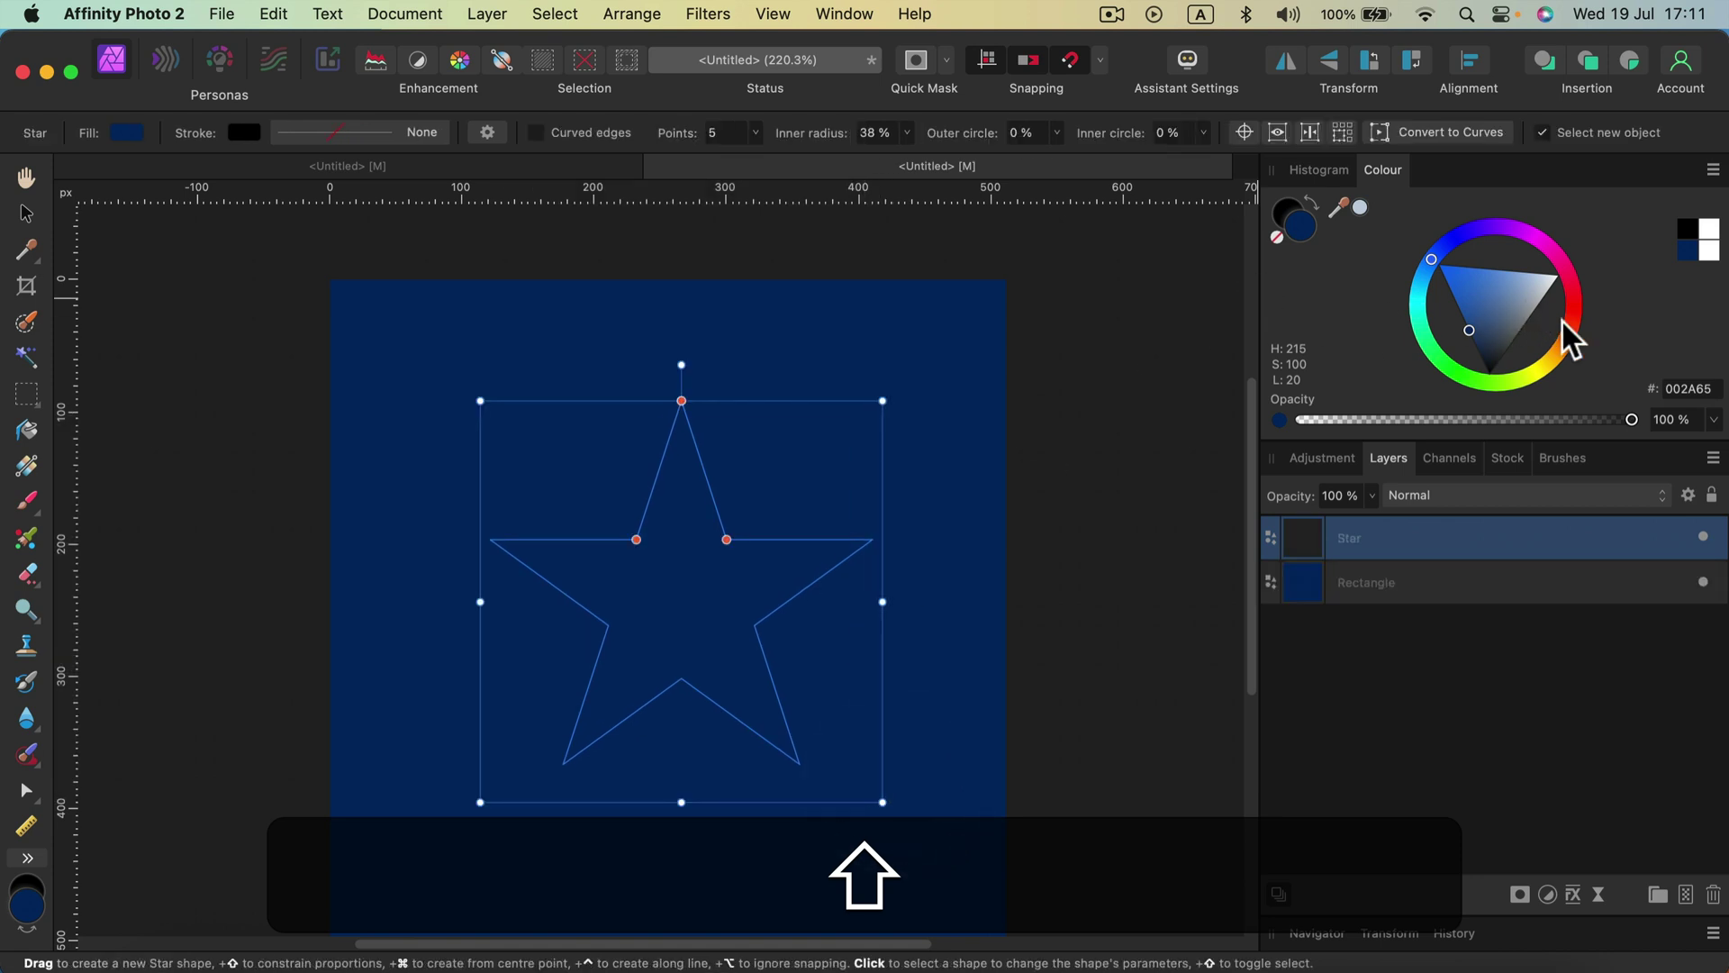
Fill the star golden orange EEA534.
{"action": "left_click_drag", "start_coordinate": [1545, 356], "coordinate": [1533, 341]}
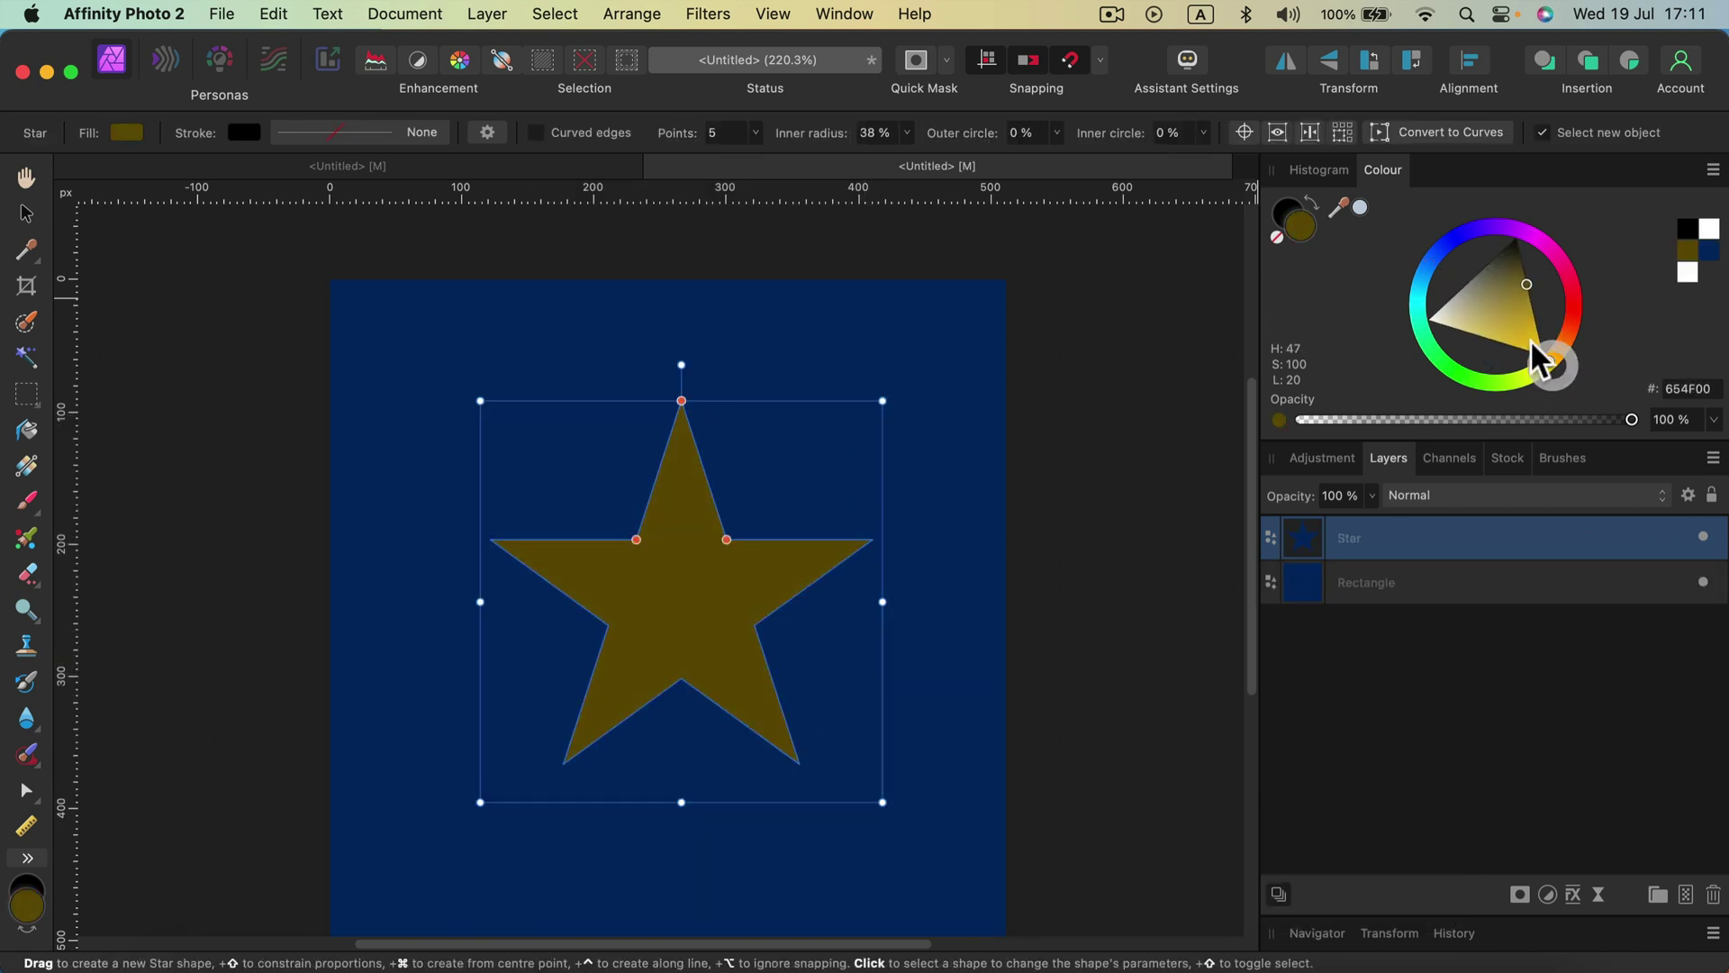
{"action": "left_click", "coordinate": [1520, 322]}
{"action": "left_click", "coordinate": [1558, 350]}
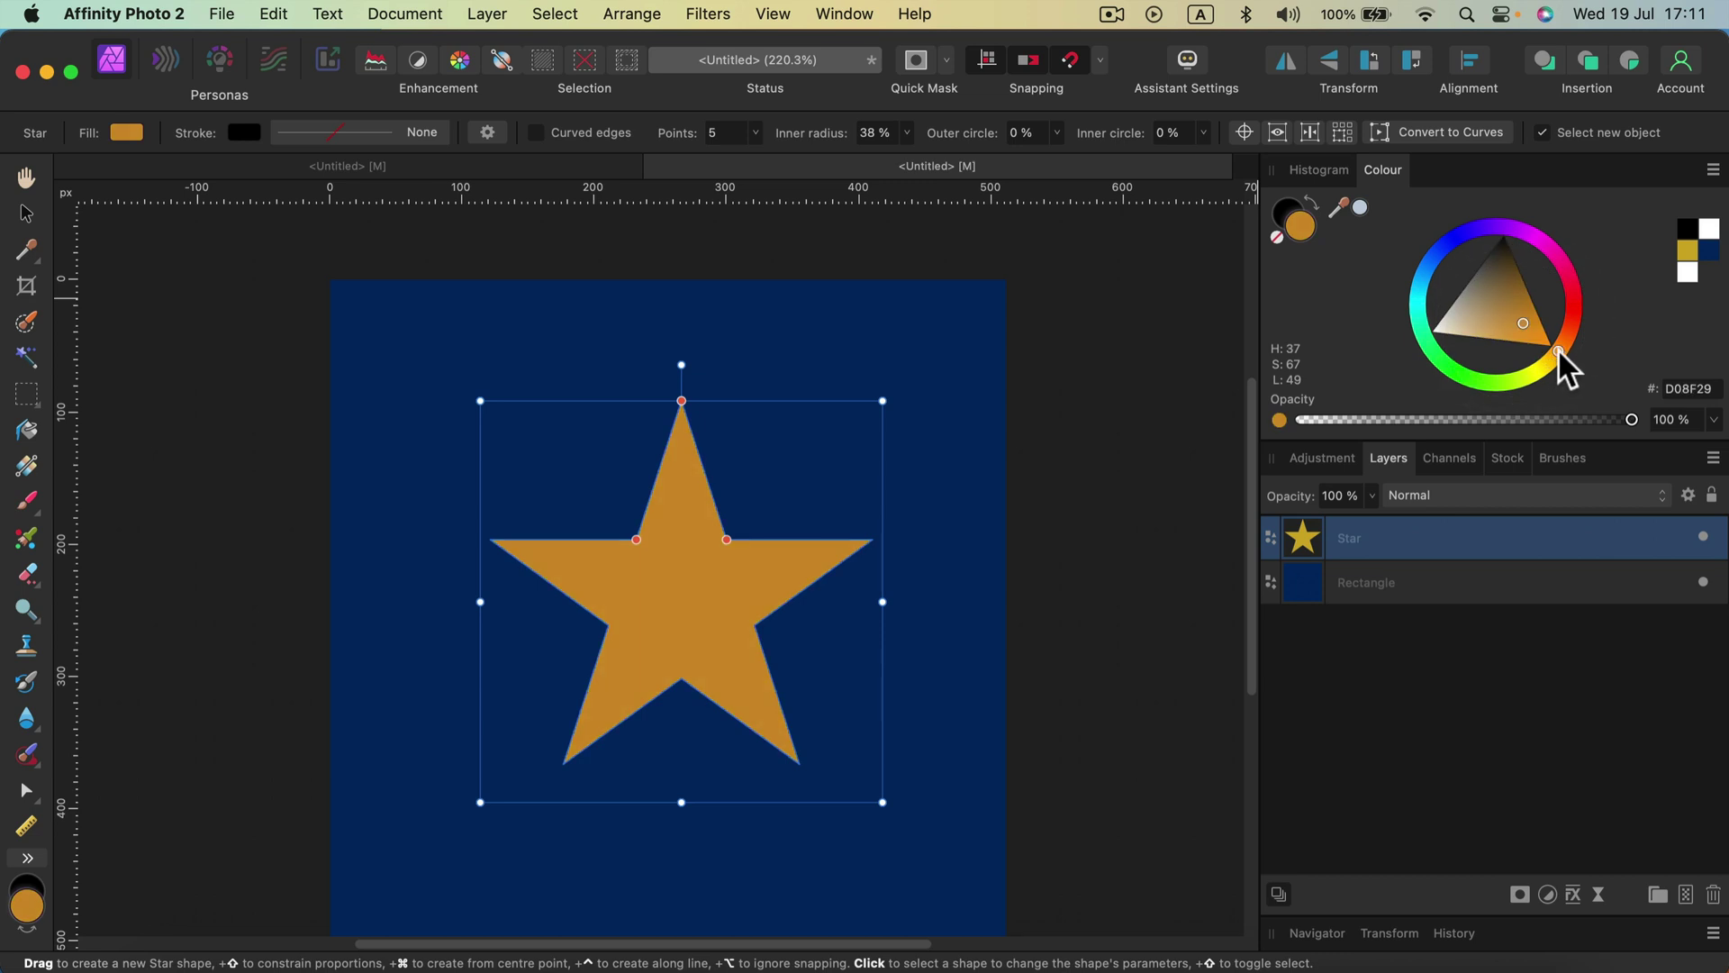
{"action": "left_click", "coordinate": [1524, 334]}
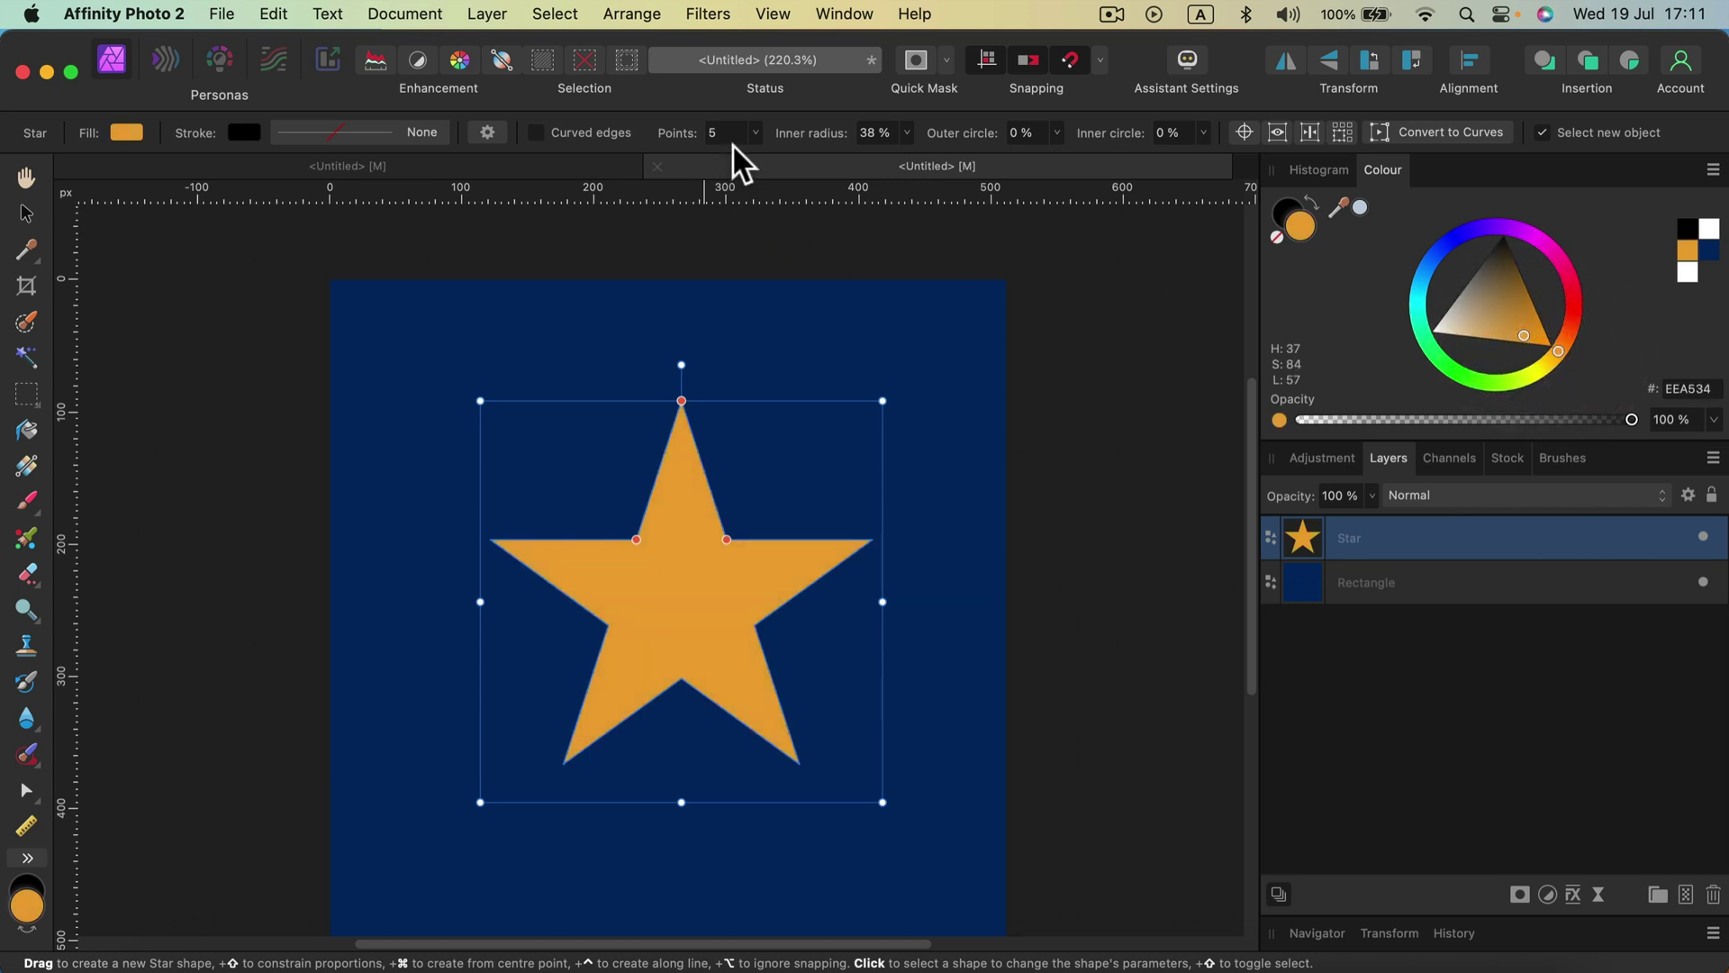
{"action": "left_click", "coordinate": [757, 132]}
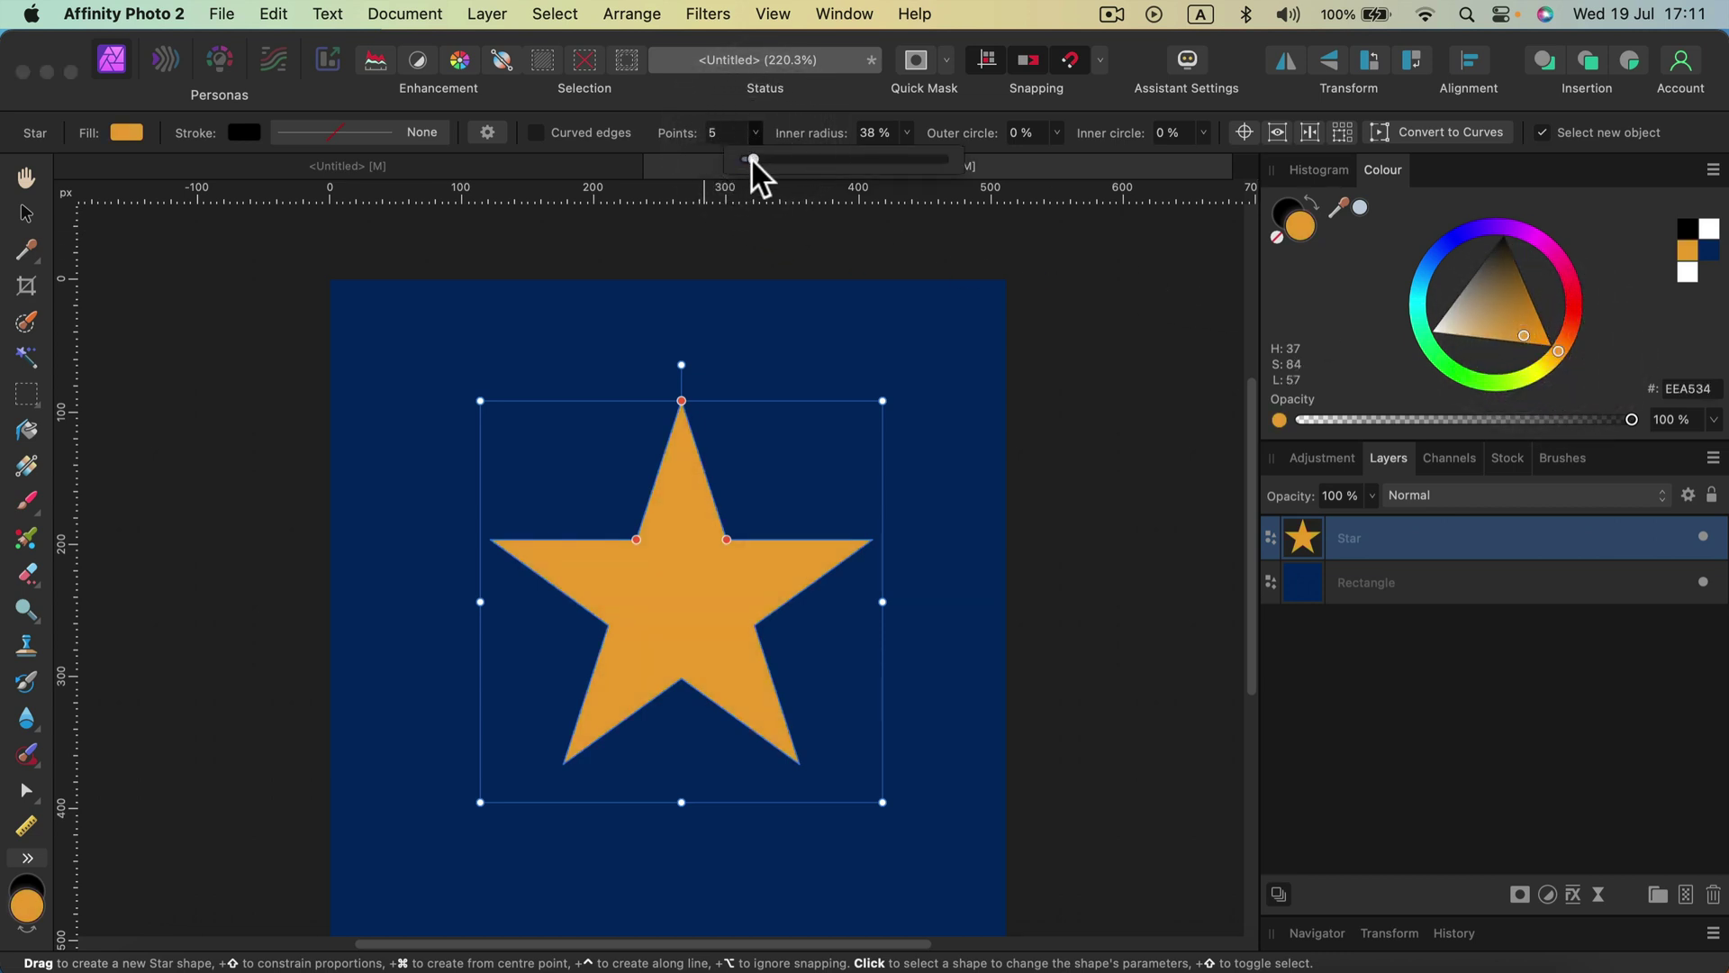
Make the star four-pointed with a 38% inner radius and rounded inner corners.
{"action": "left_click_drag", "start_coordinate": [749, 159], "coordinate": [744, 170]}
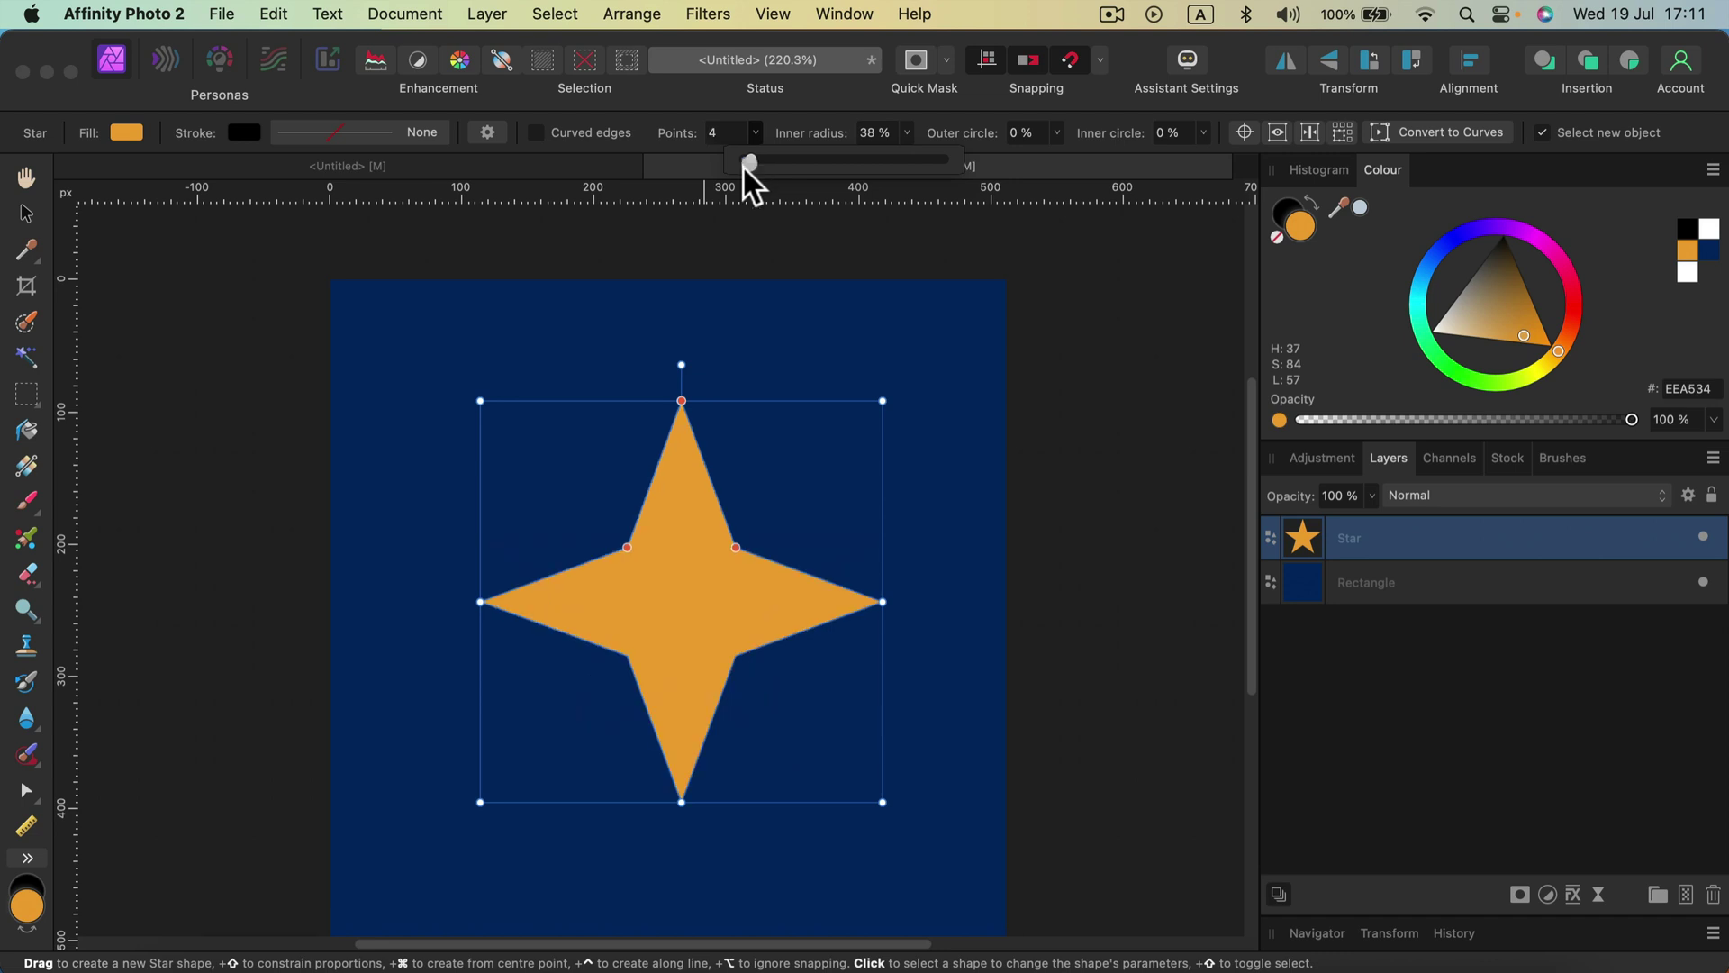
{"action": "left_click", "coordinate": [625, 547]}
{"action": "mouse_move", "coordinate": [624, 546]}
{"action": "left_mouse_down"}
{"action": "mouse_move", "coordinate": [637, 567]}
{"action": "mouse_move", "coordinate": [630, 552]}
{"action": "left_mouse_up"}
{"action": "mouse_move", "coordinate": [681, 401]}
{"action": "left_mouse_down"}
{"action": "mouse_move", "coordinate": [686, 419]}
{"action": "mouse_move", "coordinate": [682, 389]}
{"action": "left_mouse_up"}
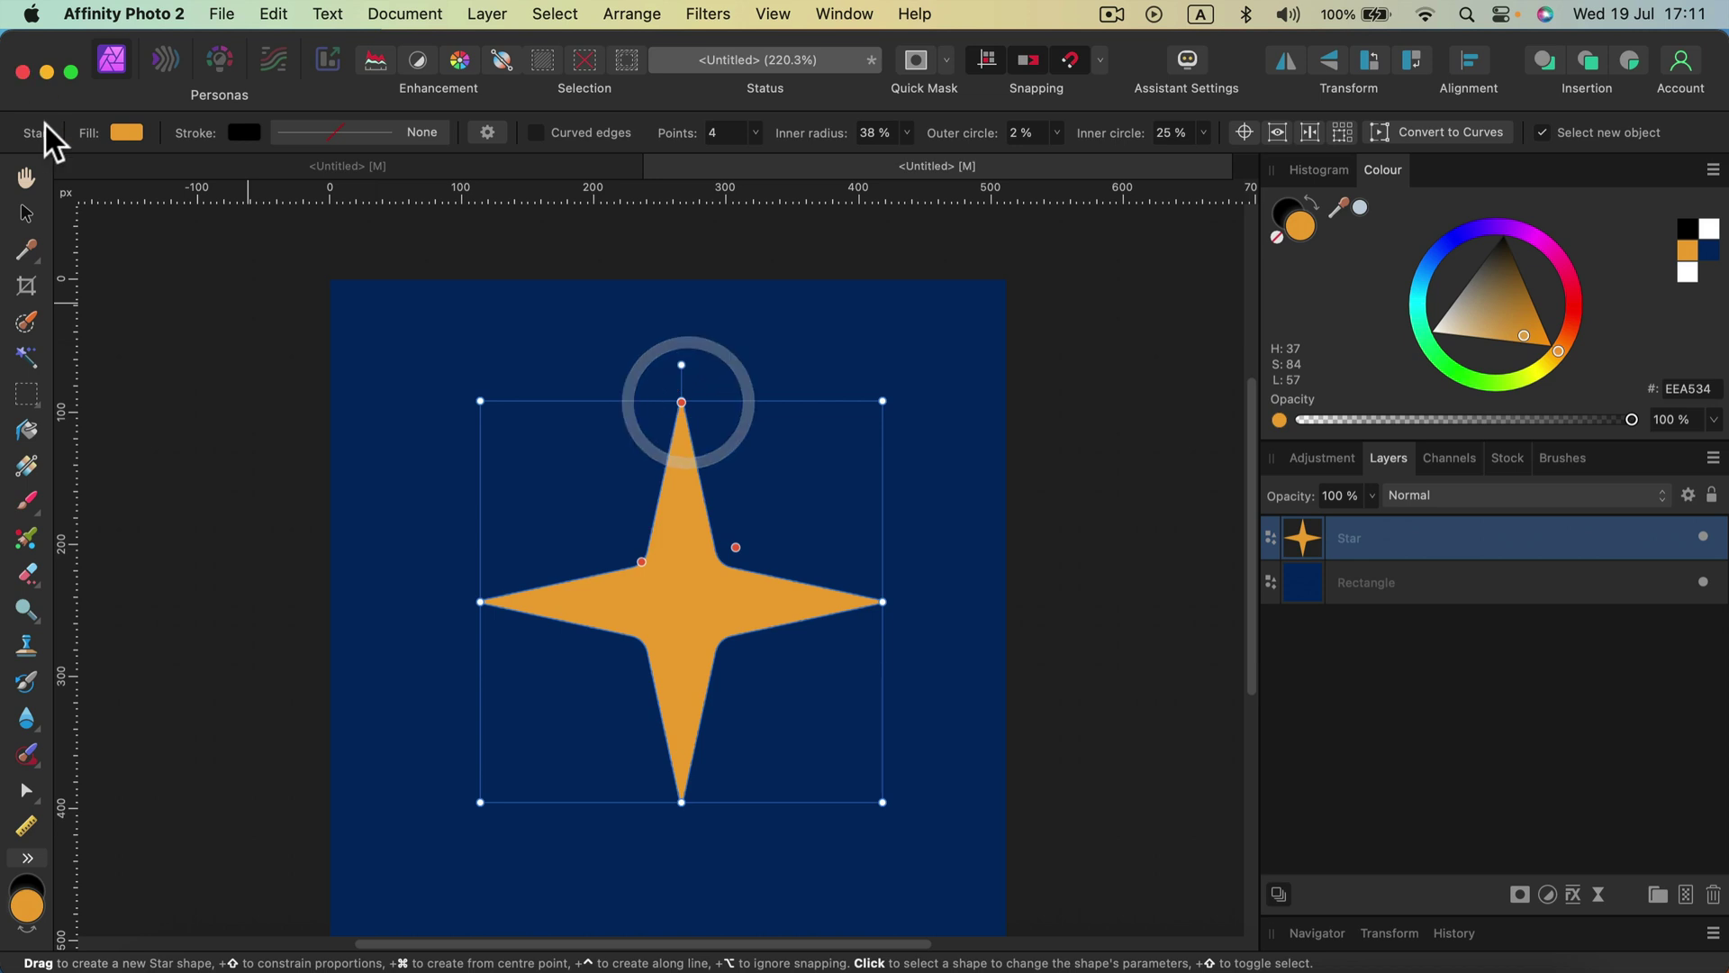
Enlarge the four-point star and centre it on the navy page.
{"action": "left_click", "coordinate": [27, 209]}
{"action": "left_click_drag", "start_coordinate": [883, 400], "coordinate": [1031, 270]}
{"action": "left_click_drag", "start_coordinate": [775, 514], "coordinate": [692, 672]}
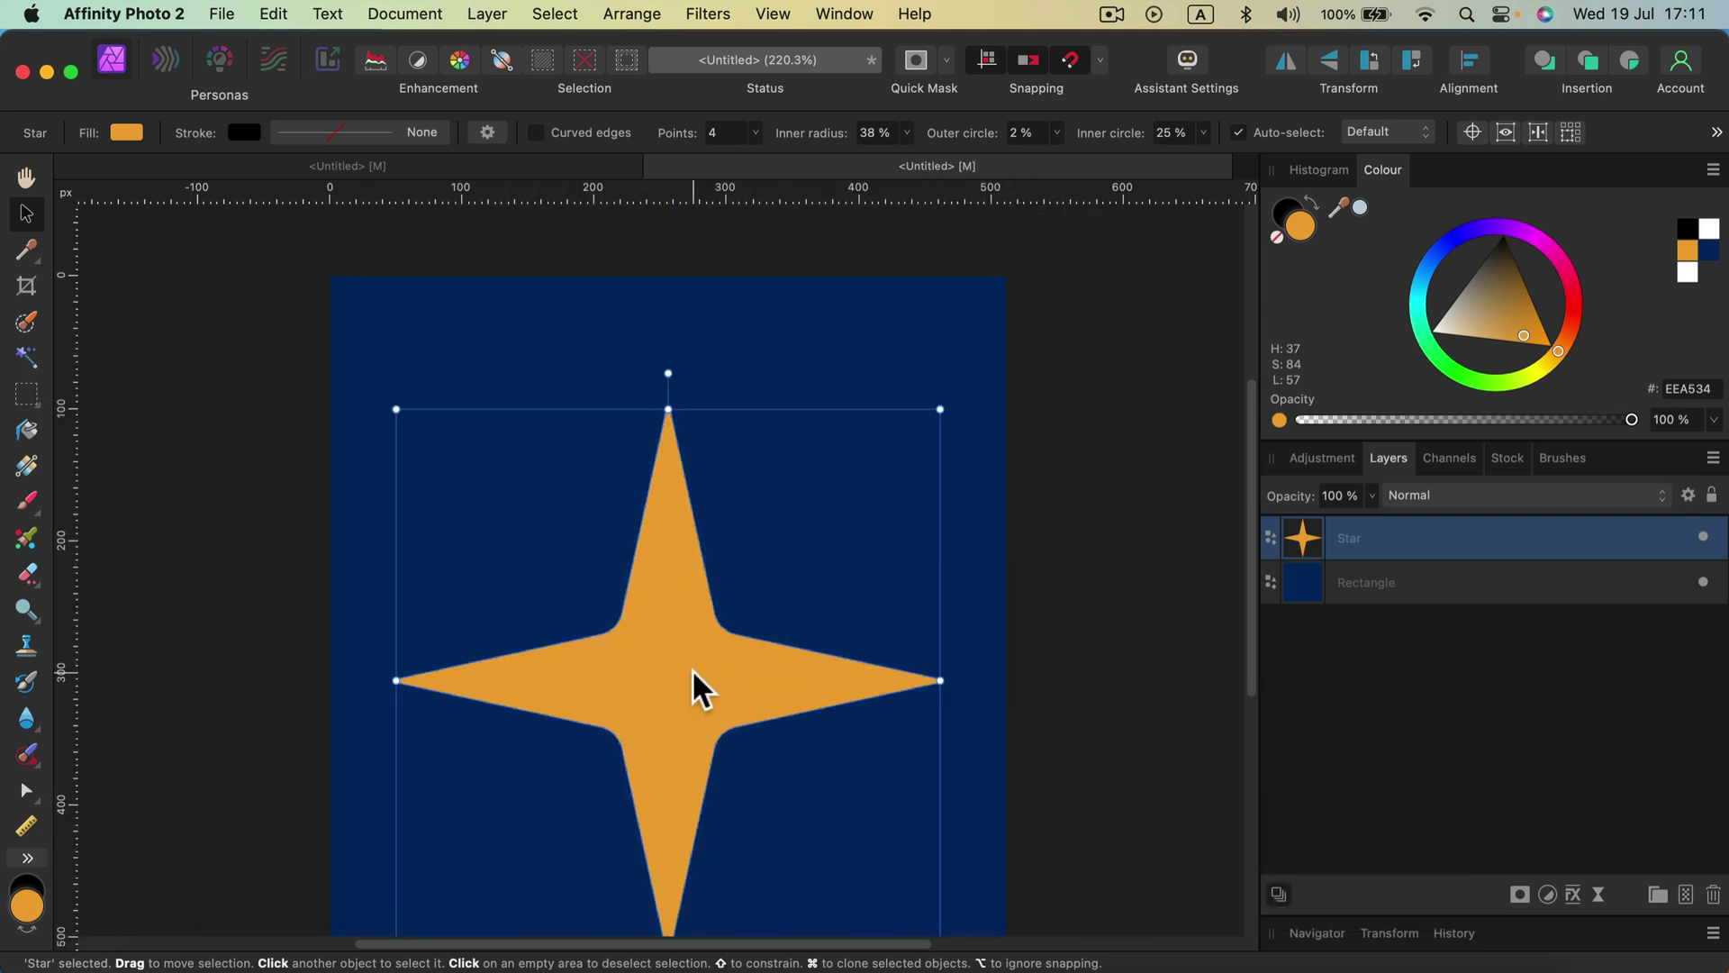
{"action": "scroll", "coordinate": [692, 668], "scroll_direction": "down", "scroll_amount": 3}
{"action": "scroll", "coordinate": [692, 666], "scroll_direction": "up", "scroll_amount": 2}
{"action": "left_click_drag", "start_coordinate": [689, 661], "coordinate": [695, 590]}
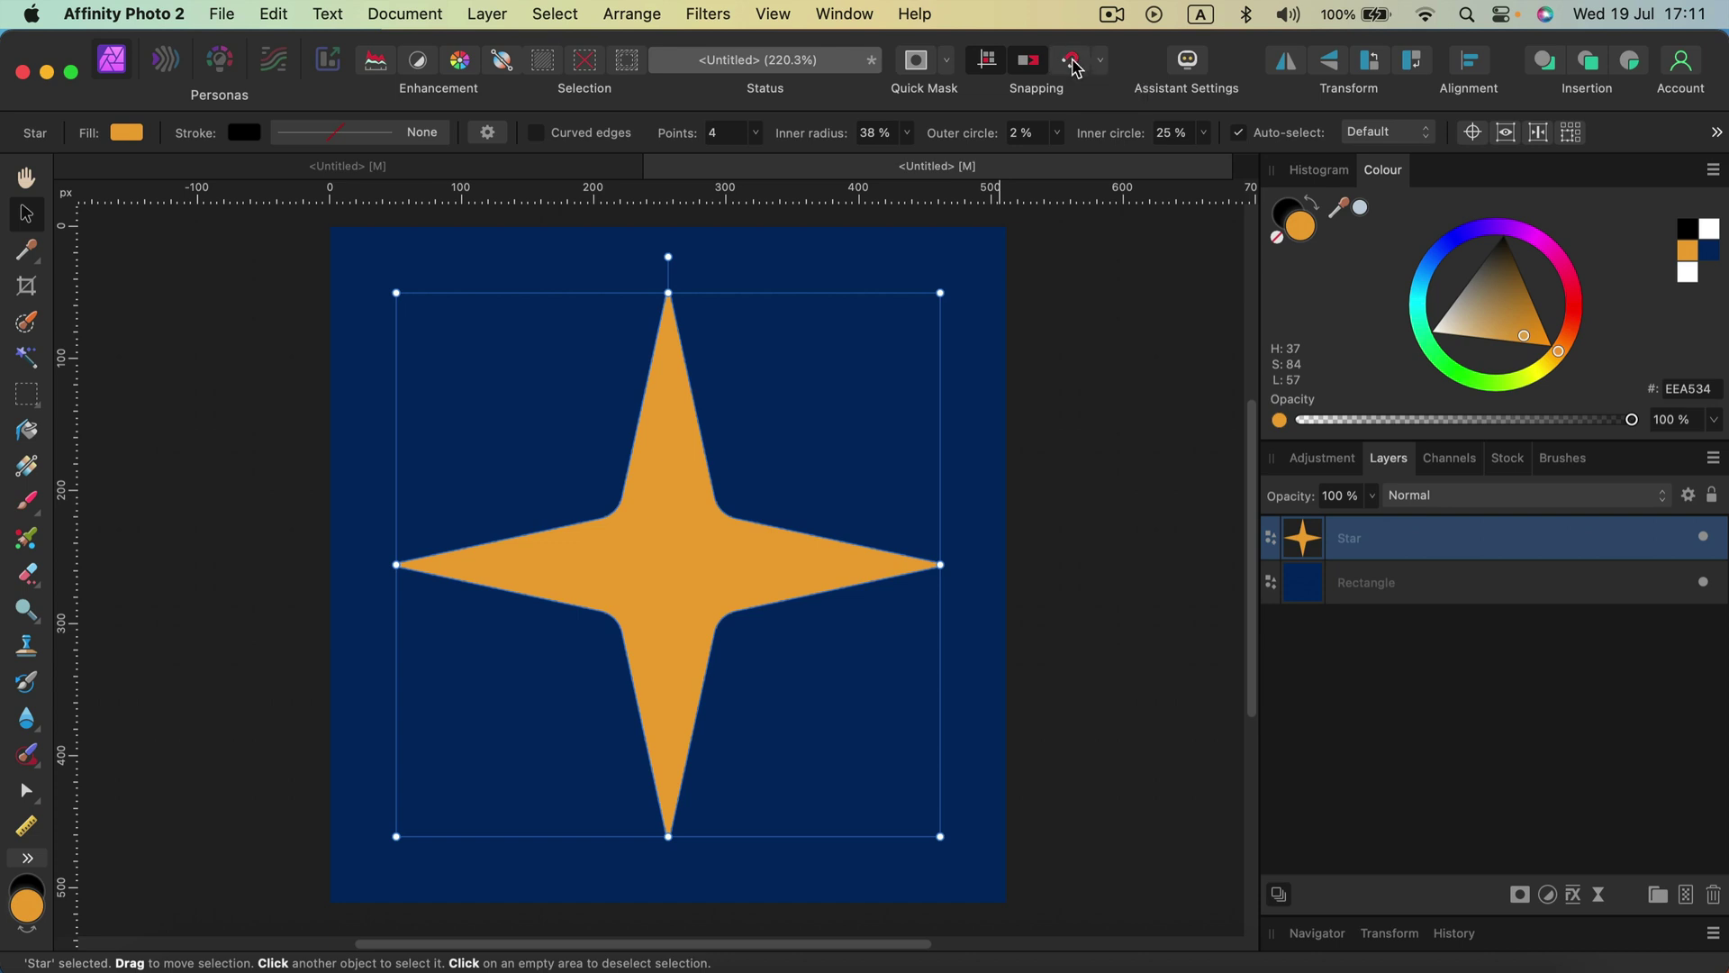
{"action": "mouse_move", "coordinate": [650, 591]}
{"action": "left_mouse_down"}
{"action": "mouse_move", "coordinate": [670, 595]}
{"action": "mouse_move", "coordinate": [646, 595]}
{"action": "left_mouse_up"}
{"action": "scroll", "coordinate": [598, 506], "scroll_direction": "up", "scroll_amount": 2}
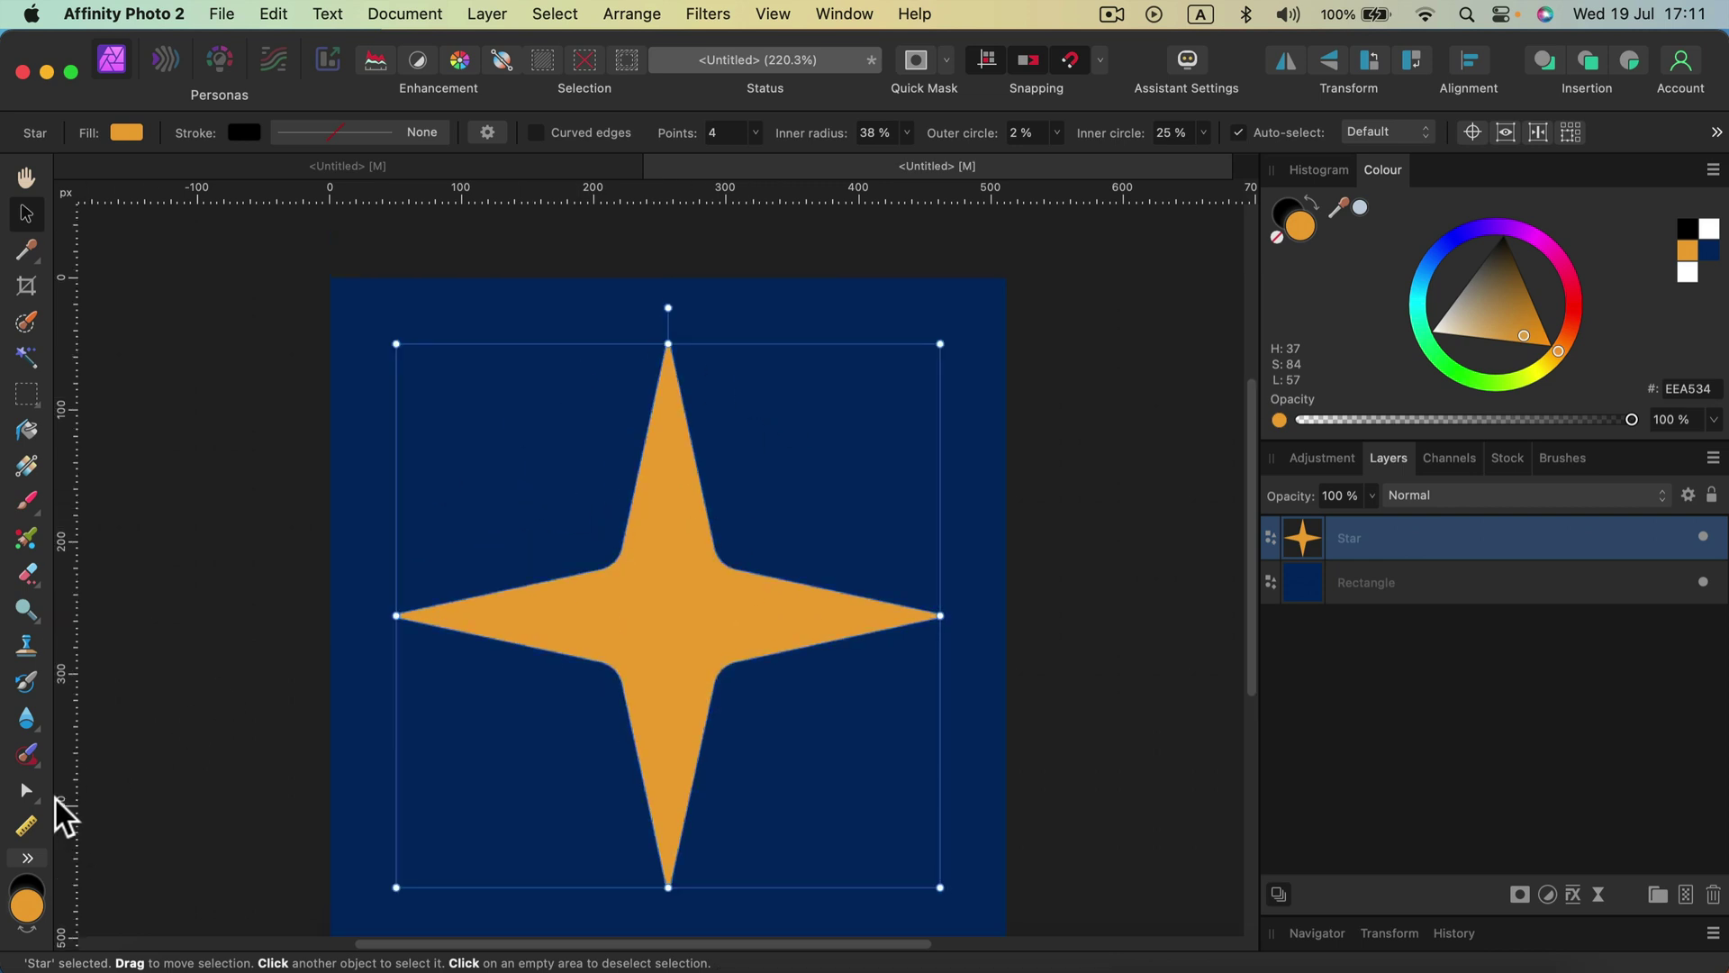
Draw a perfect circle and centre it on the page's top-left corner.
{"action": "left_click", "coordinate": [27, 855]}
{"action": "mouse_move", "coordinate": [158, 870]}
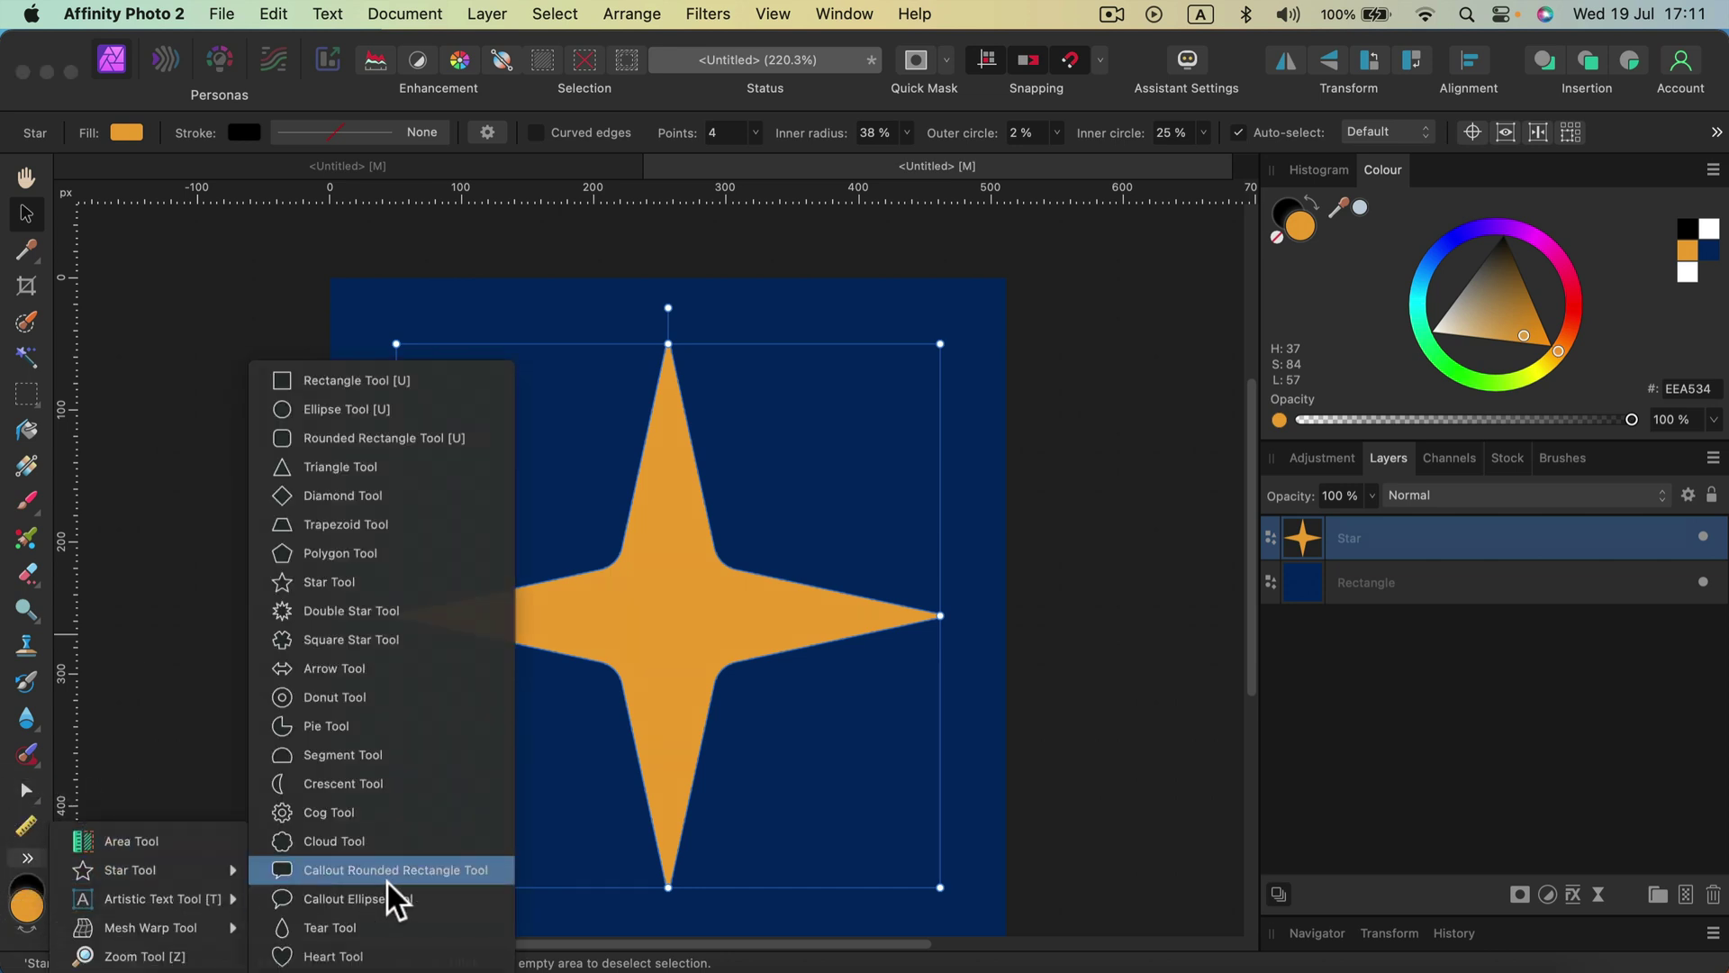
{"action": "left_click", "coordinate": [338, 408]}
{"action": "left_click_drag", "start_coordinate": [353, 317], "coordinate": [641, 610]}
{"action": "key", "text": "shift"}
{"action": "left_click", "coordinate": [26, 213]}
{"action": "left_click_drag", "start_coordinate": [637, 519], "coordinate": [414, 334]}
Recolour the circle lighter blue 164E9C and copy it to the top-right corner.
{"action": "left_click_drag", "start_coordinate": [1339, 208], "coordinate": [947, 388]}
{"action": "left_click", "coordinate": [1358, 206]}
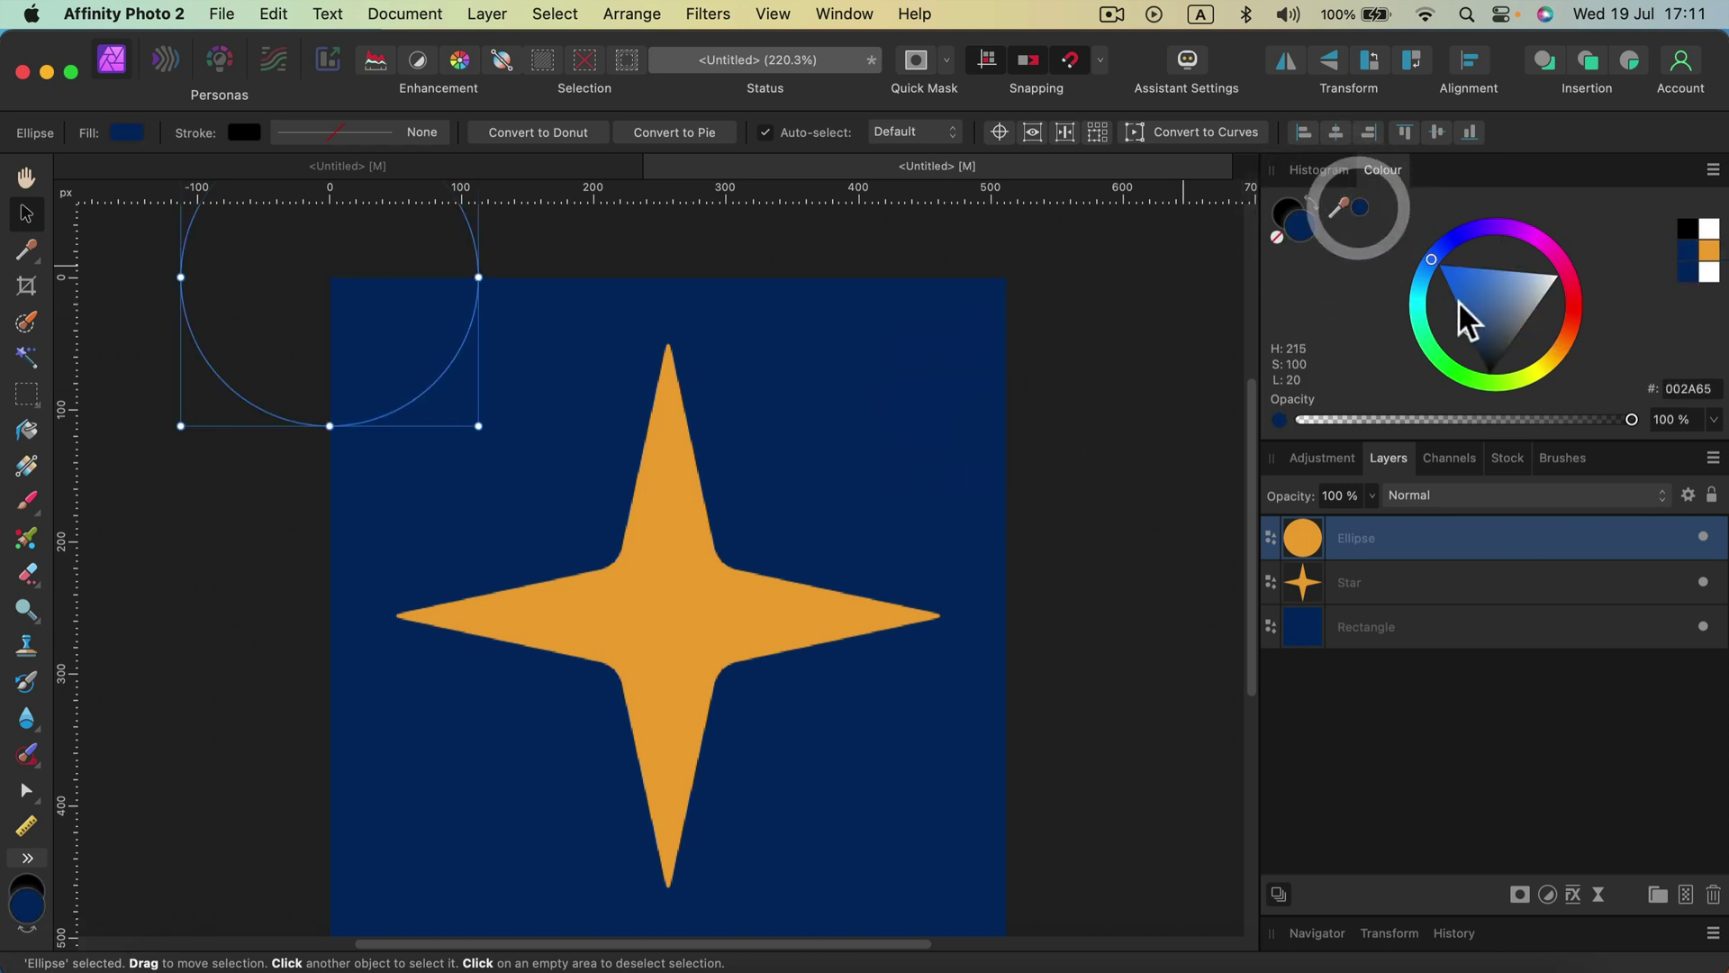
{"action": "left_click", "coordinate": [1471, 309]}
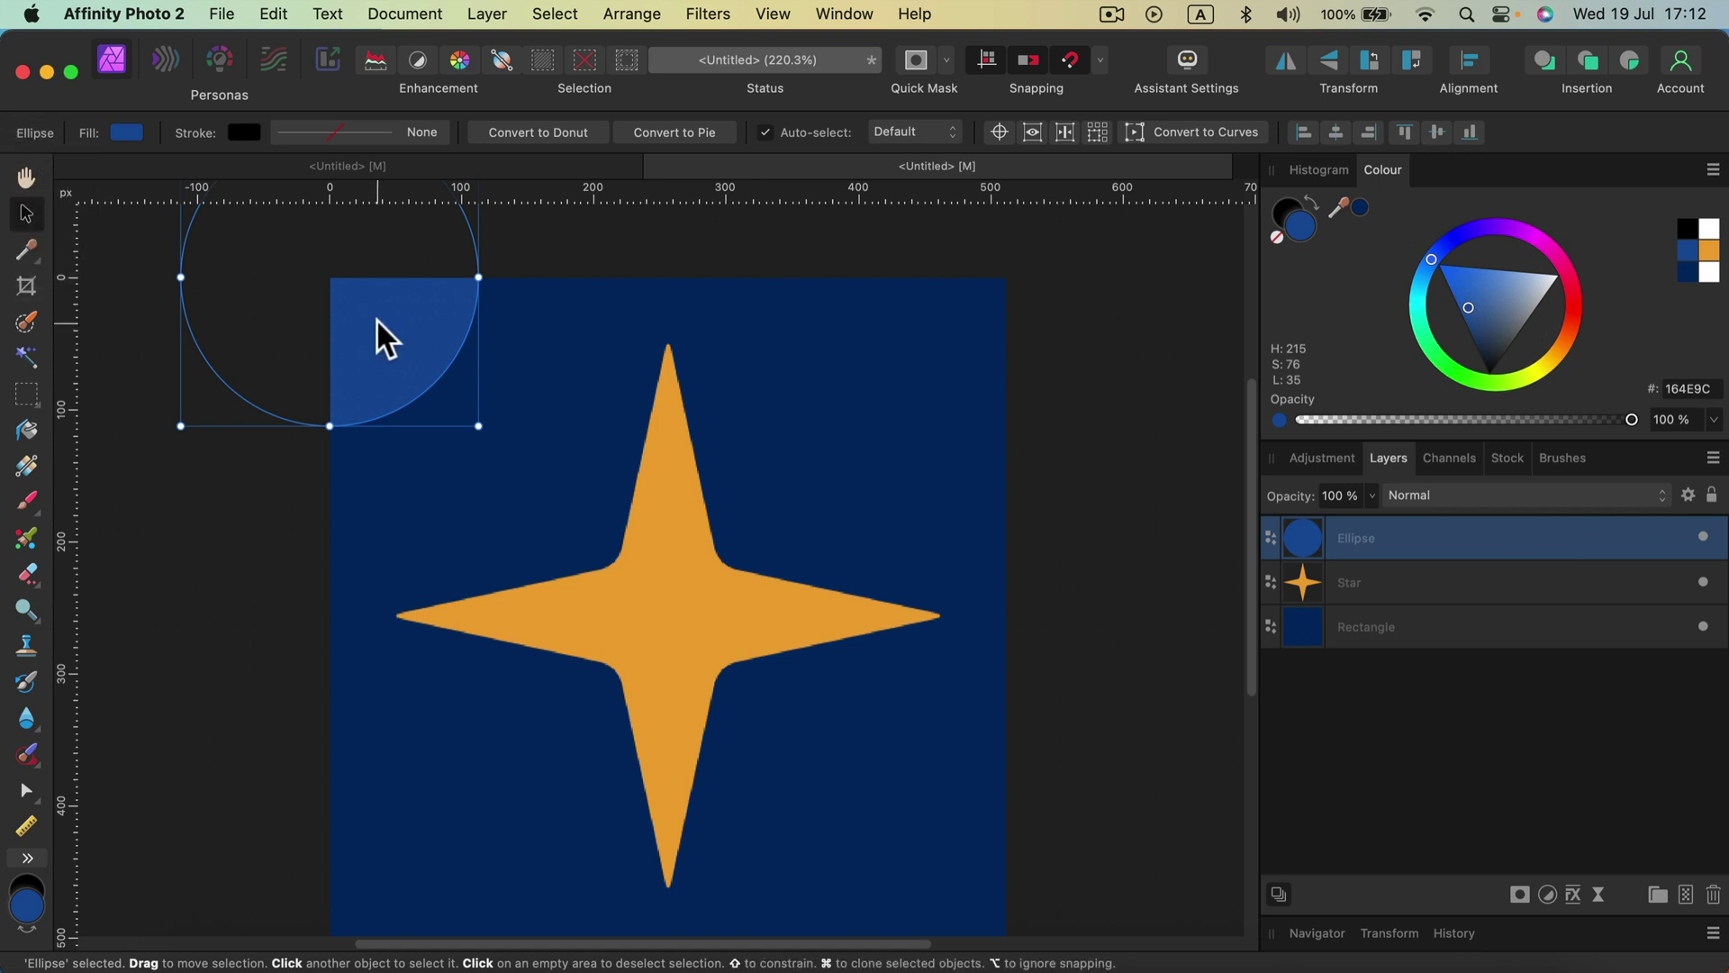
{"action": "left_click_drag", "start_coordinate": [378, 322], "coordinate": [1058, 343]}
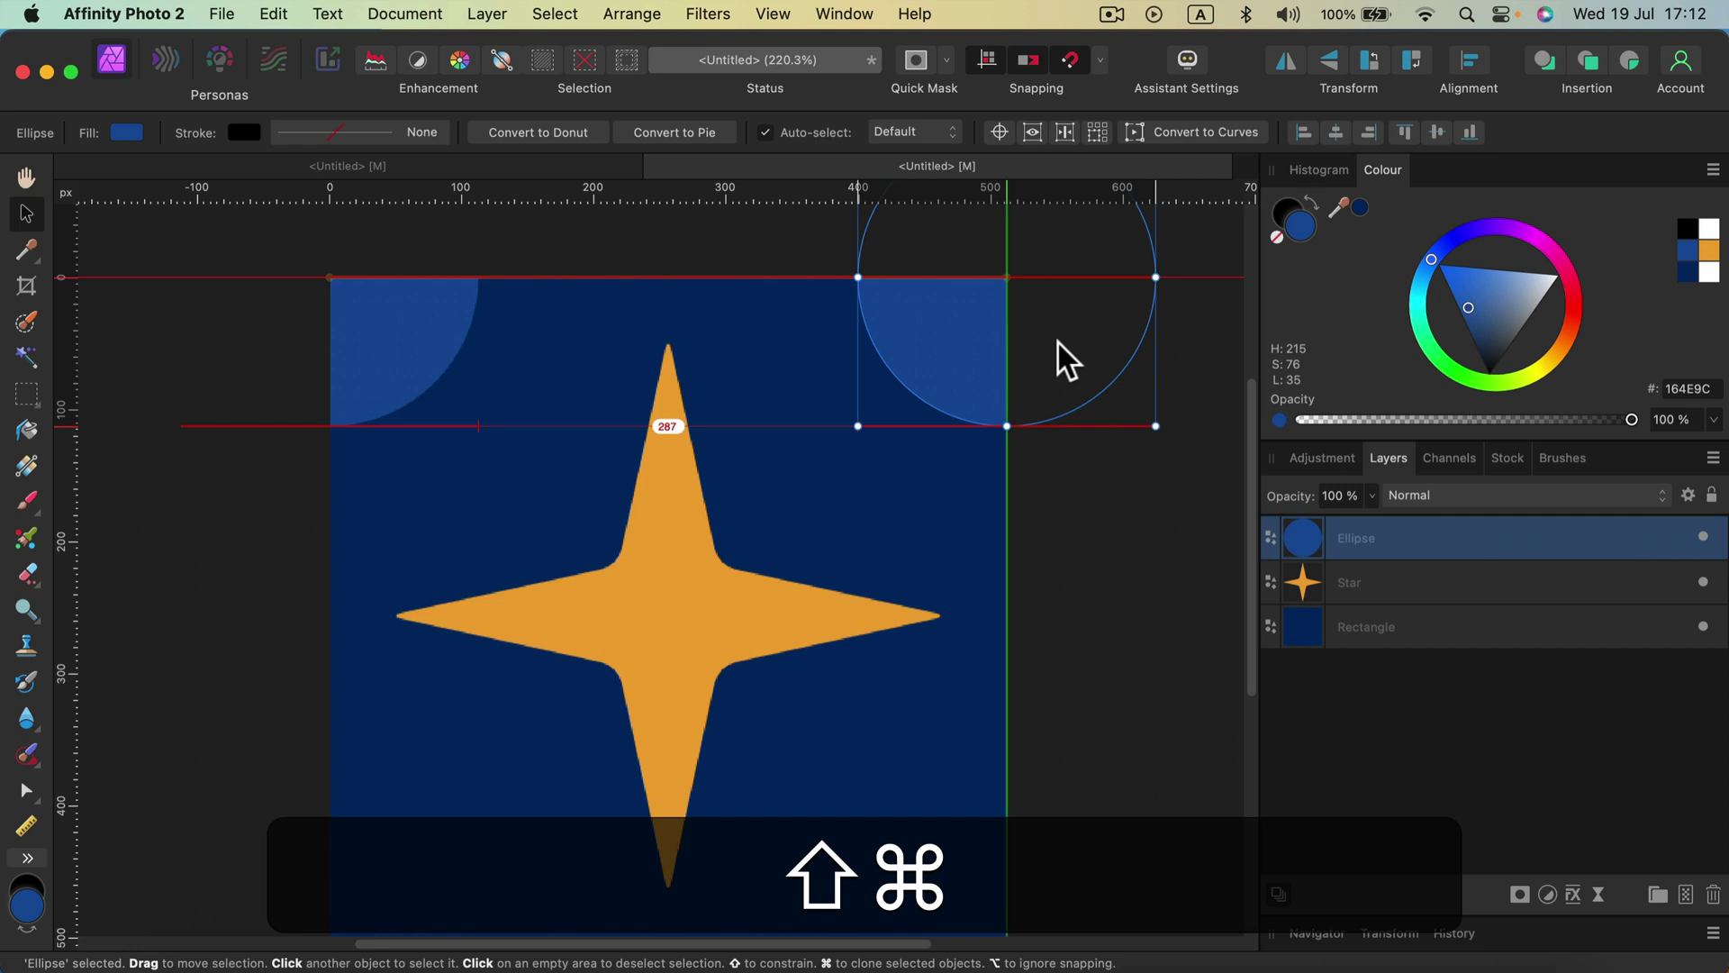
Duplicate both top circles down, snapping the copies to the bottom-left and bottom-right corners.
{"action": "left_click", "coordinate": [1414, 576], "text": "shift"}
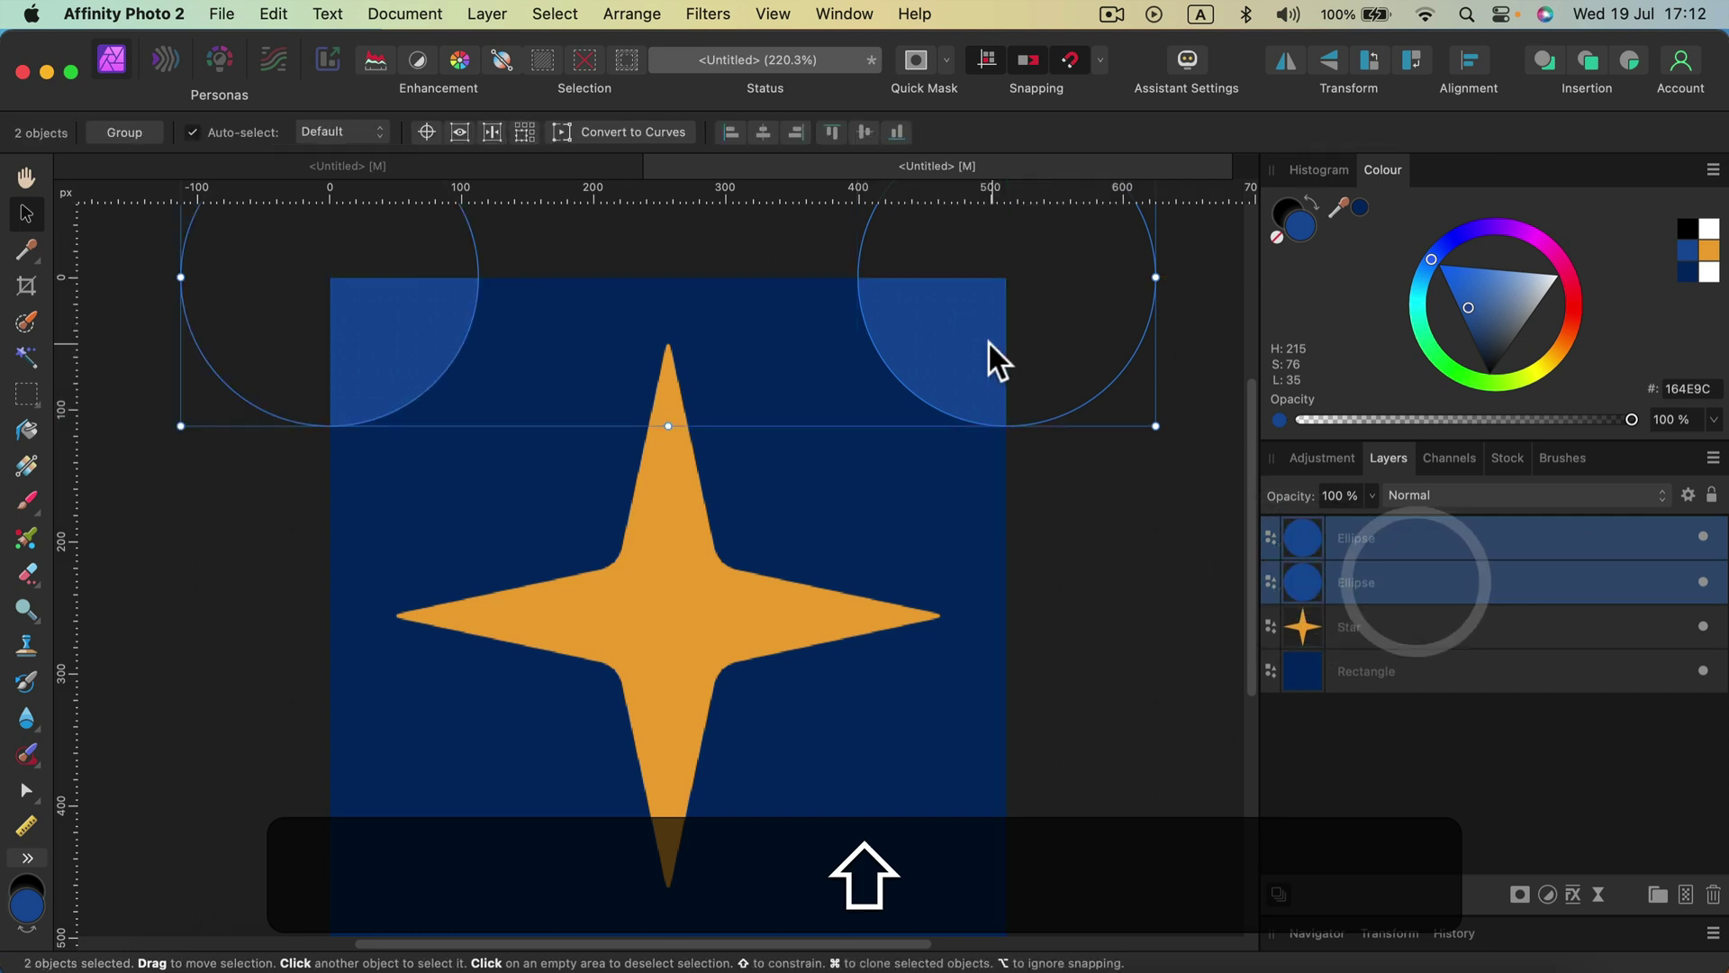
{"action": "left_click_drag", "start_coordinate": [973, 351], "coordinate": [965, 780]}
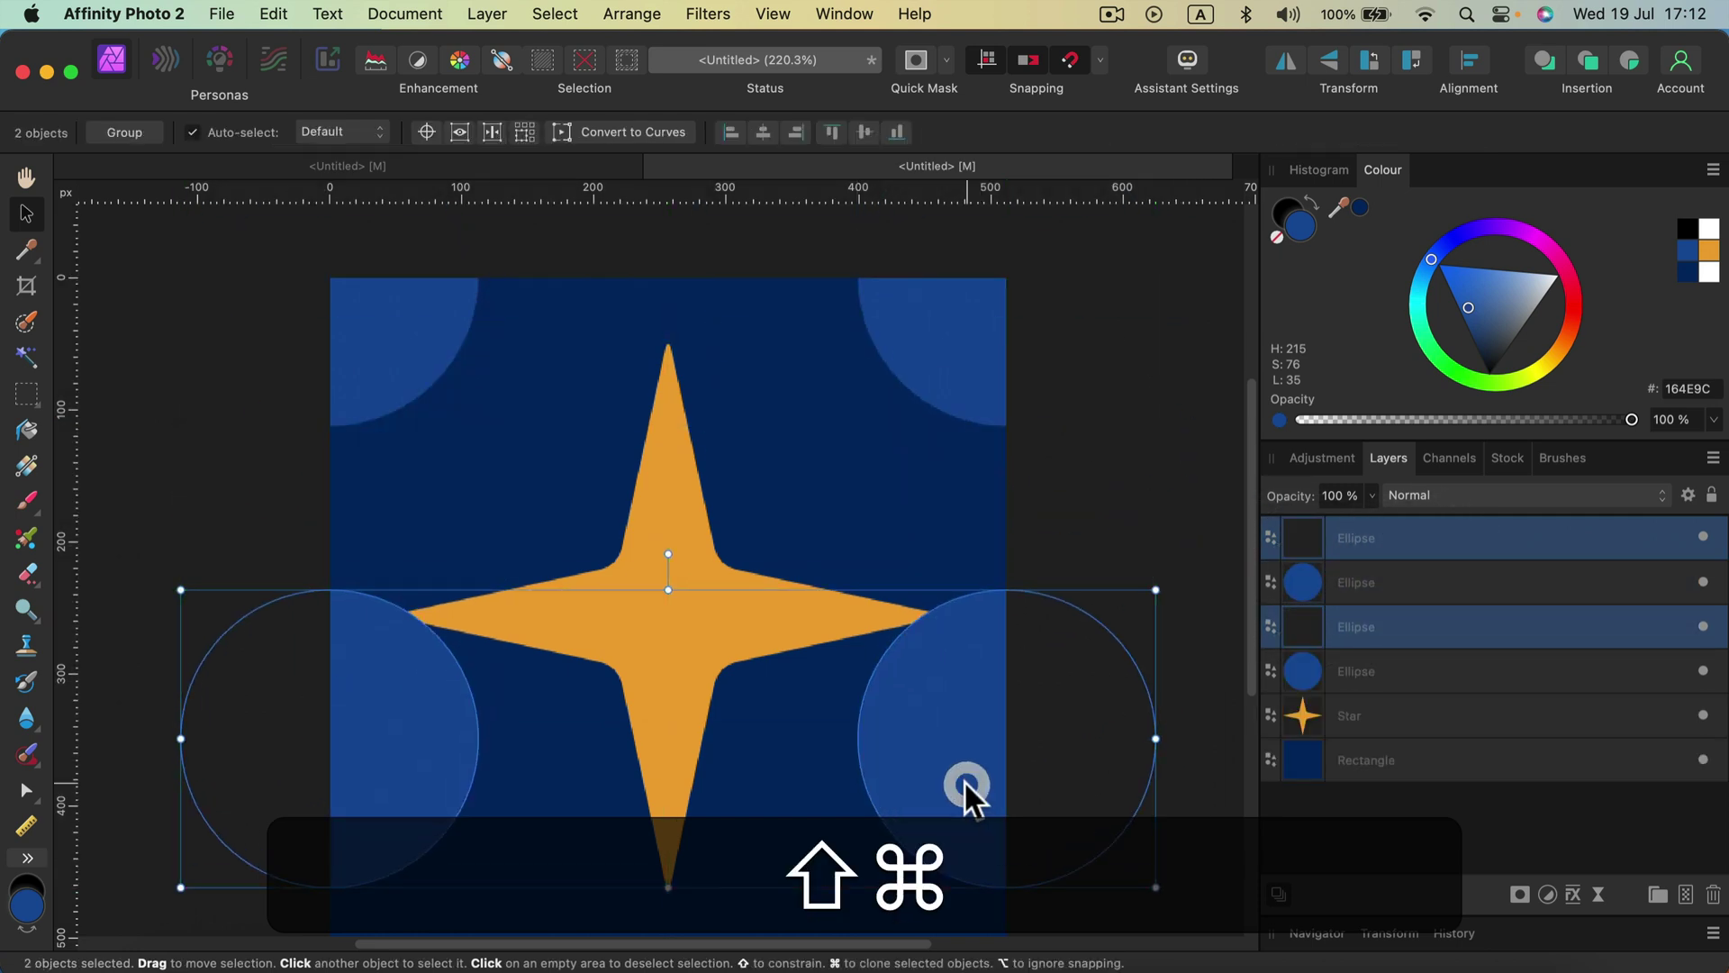
{"action": "scroll", "coordinate": [965, 780], "scroll_direction": "down", "scroll_amount": 3}
{"action": "mouse_move", "coordinate": [995, 640]}
{"action": "left_mouse_down"}
{"action": "mouse_move", "coordinate": [1001, 699]}
{"action": "mouse_move", "coordinate": [992, 657]}
{"action": "left_mouse_up"}
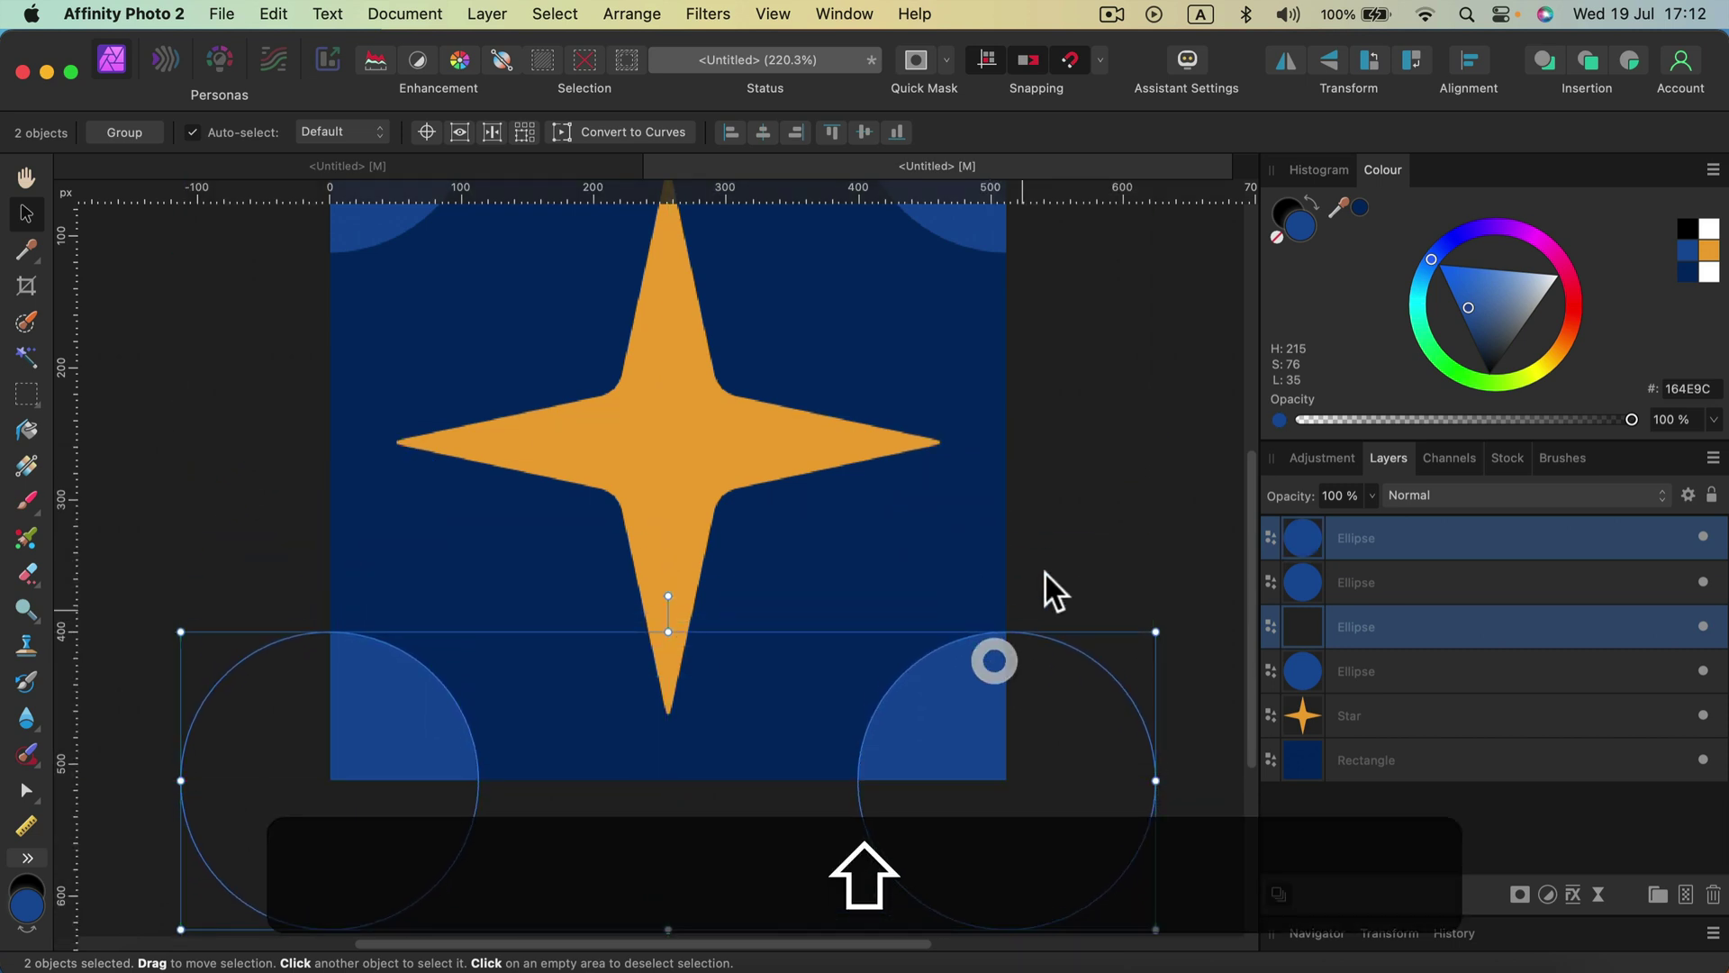
Deselect to check the four corner circles, then select the orange star.
{"action": "left_click", "coordinate": [1077, 460]}
{"action": "scroll", "coordinate": [856, 398], "scroll_direction": "up", "scroll_amount": 3}
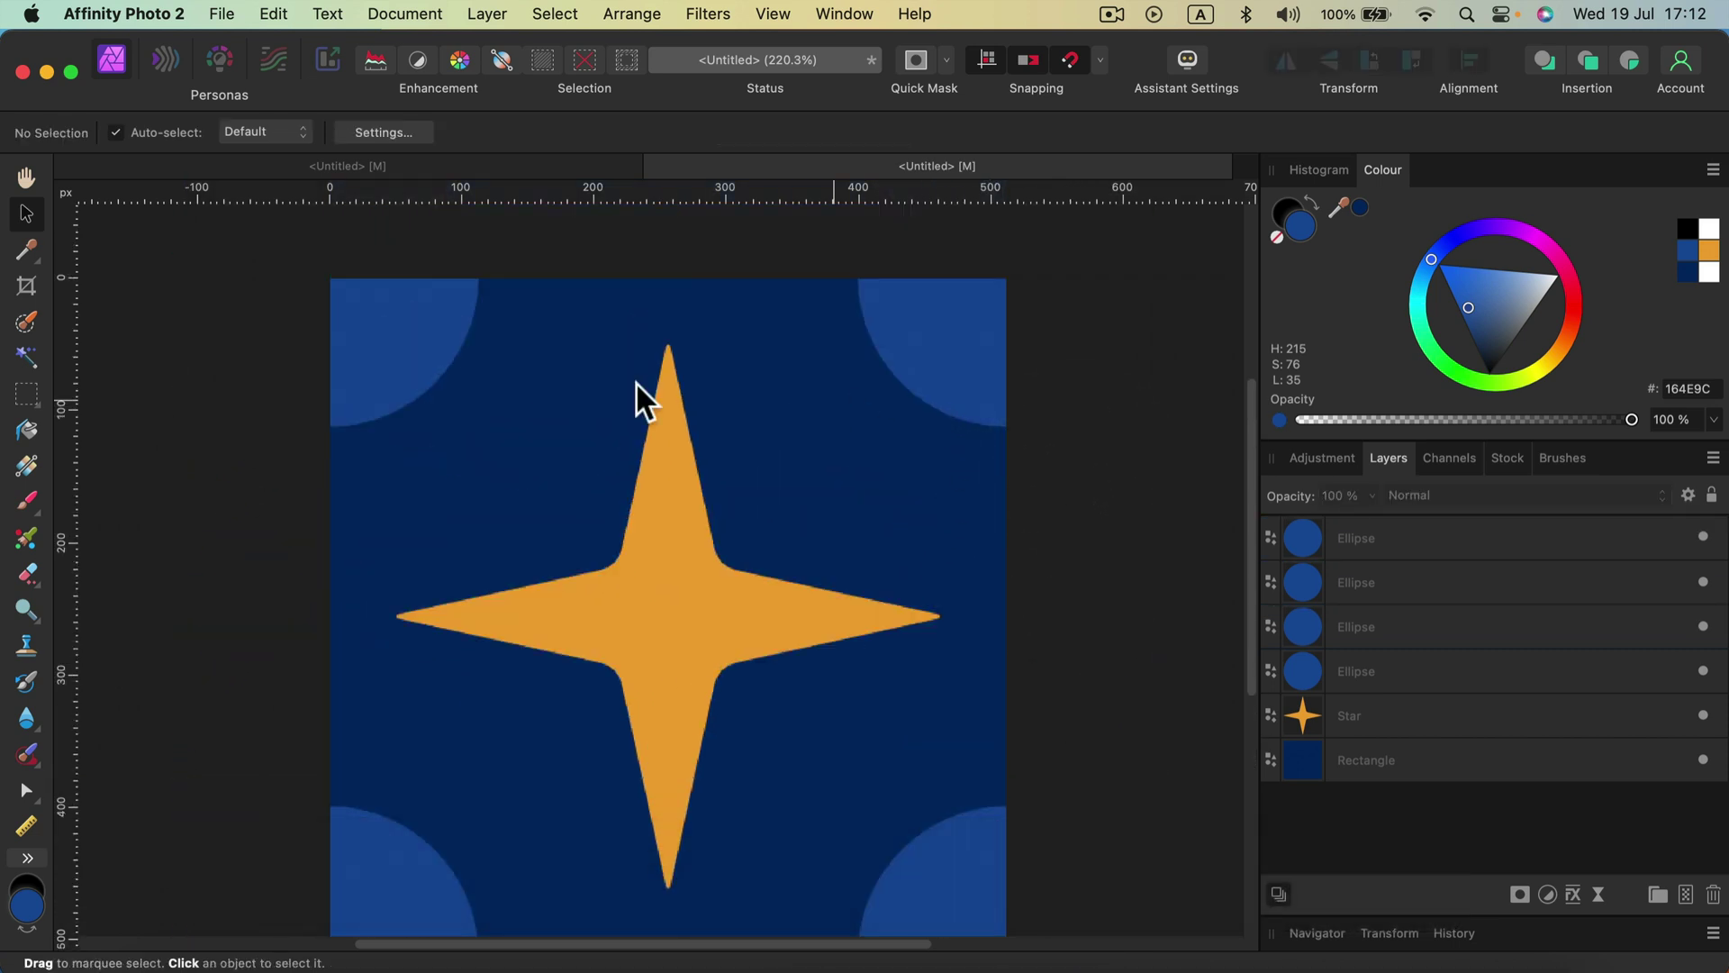
{"action": "scroll", "coordinate": [413, 664], "scroll_direction": "down", "scroll_amount": 3}
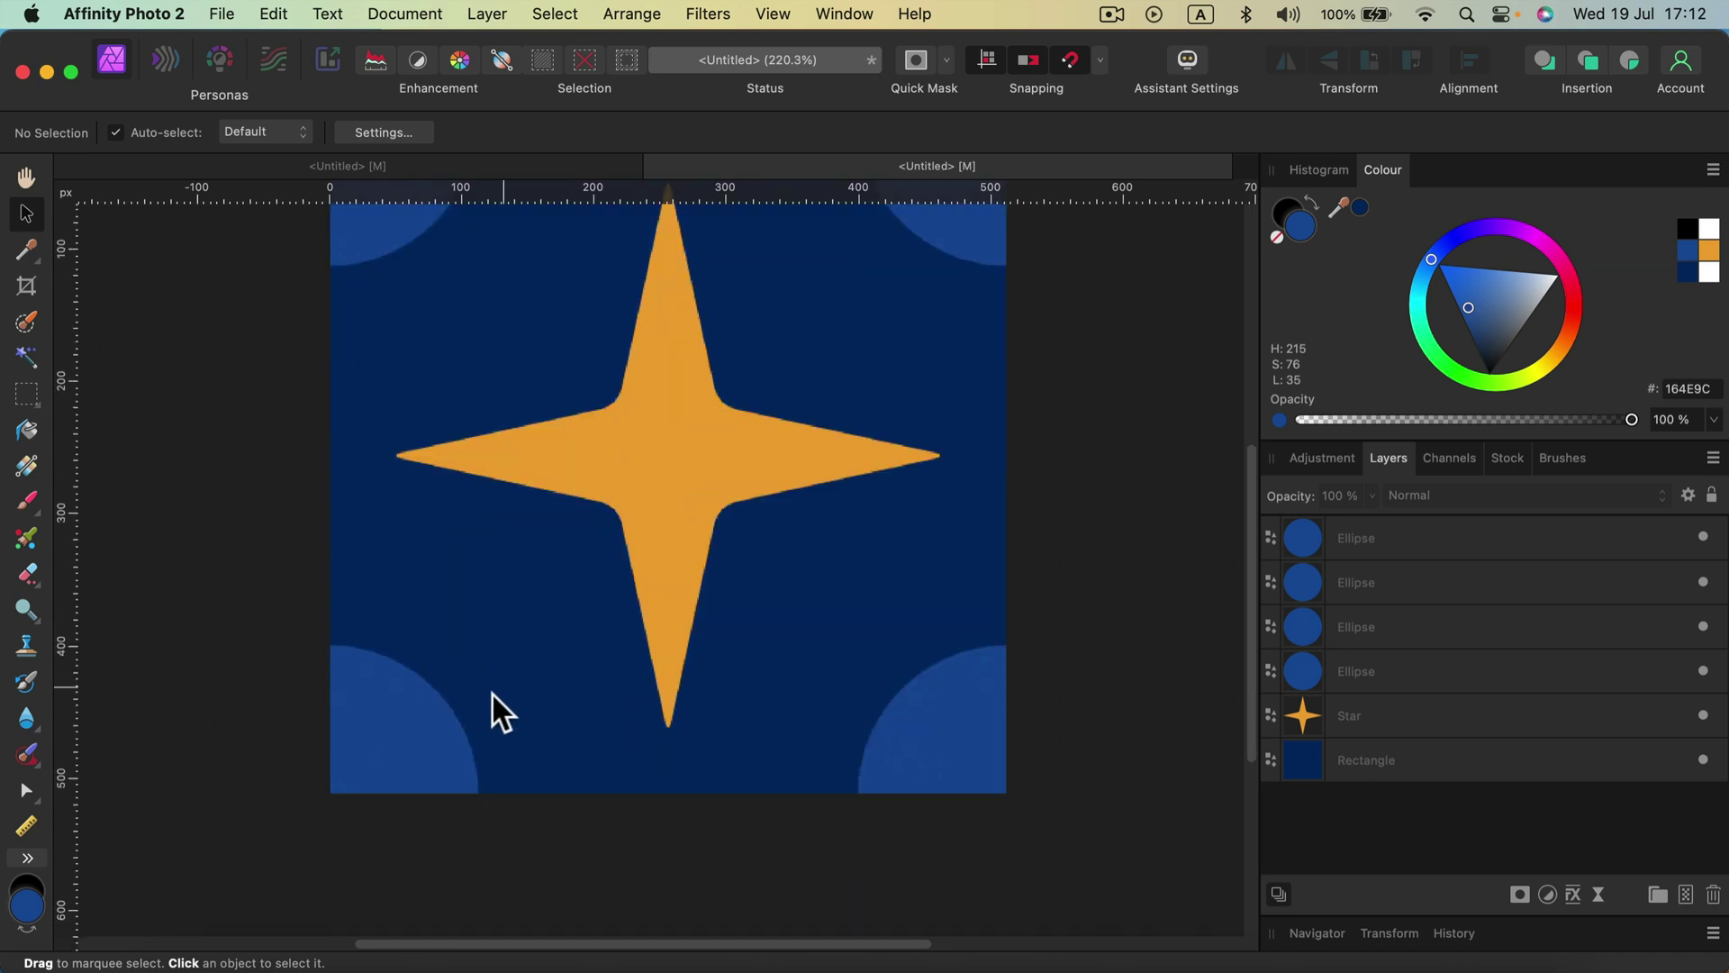
{"action": "left_click", "coordinate": [960, 717]}
{"action": "left_click", "coordinate": [1082, 521]}
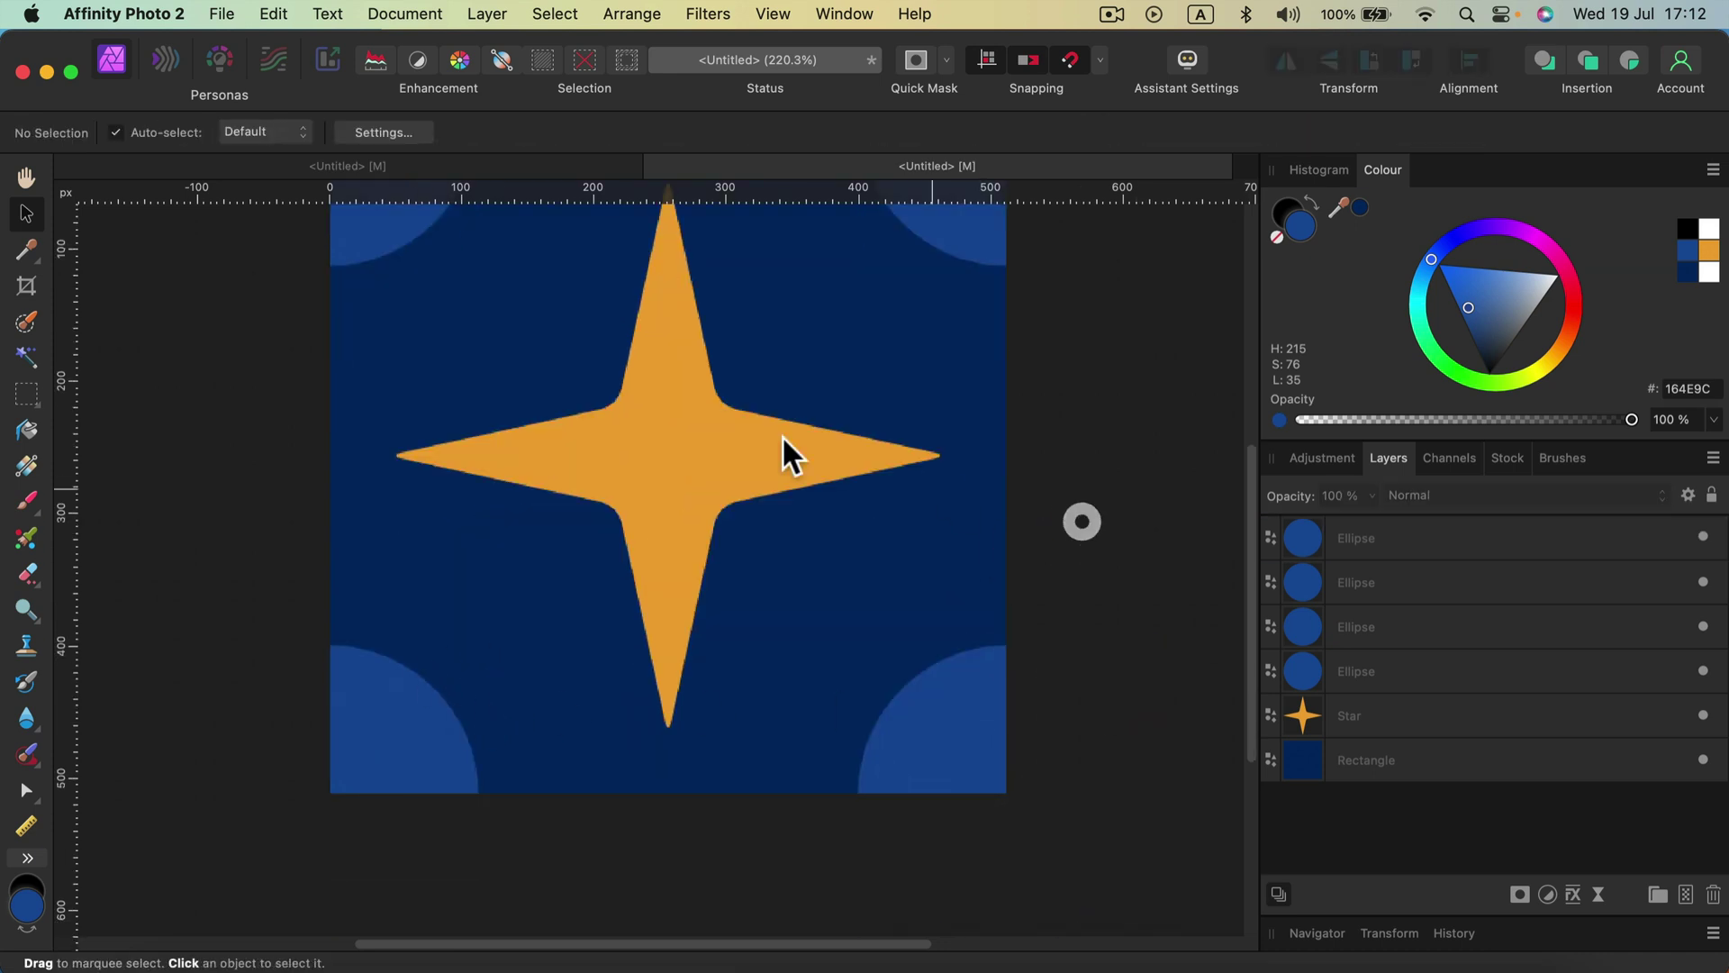
{"action": "scroll", "coordinate": [688, 438], "scroll_direction": "up", "scroll_amount": 2}
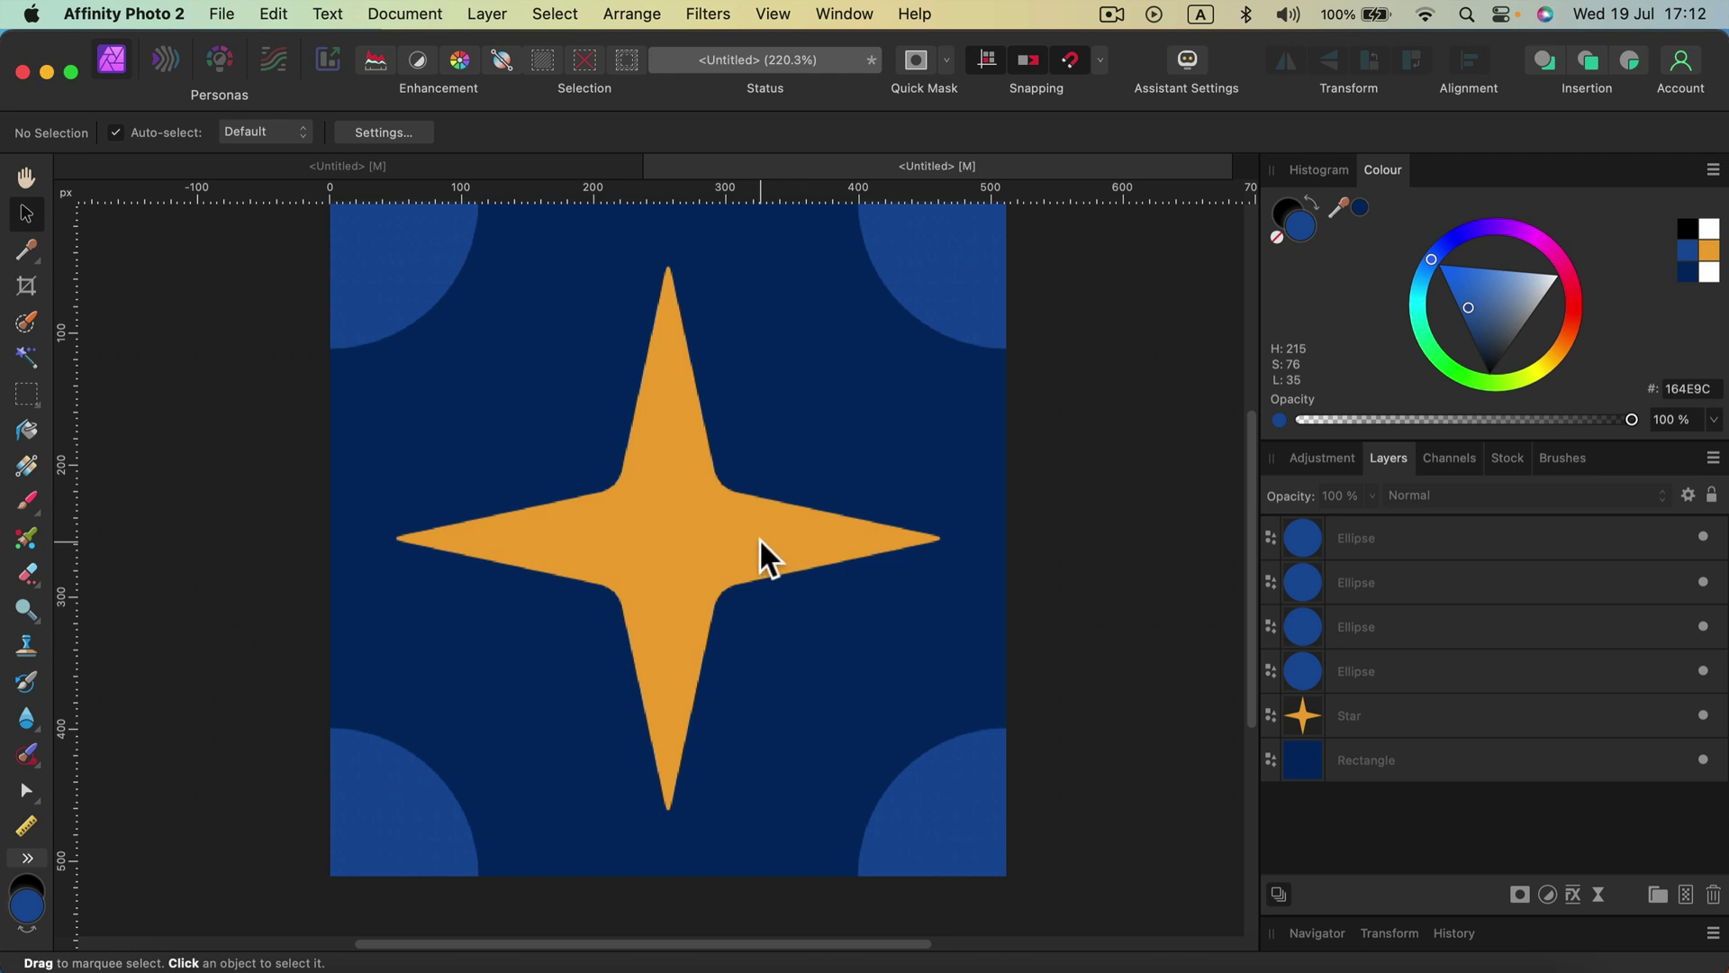
{"action": "left_click", "coordinate": [695, 522]}
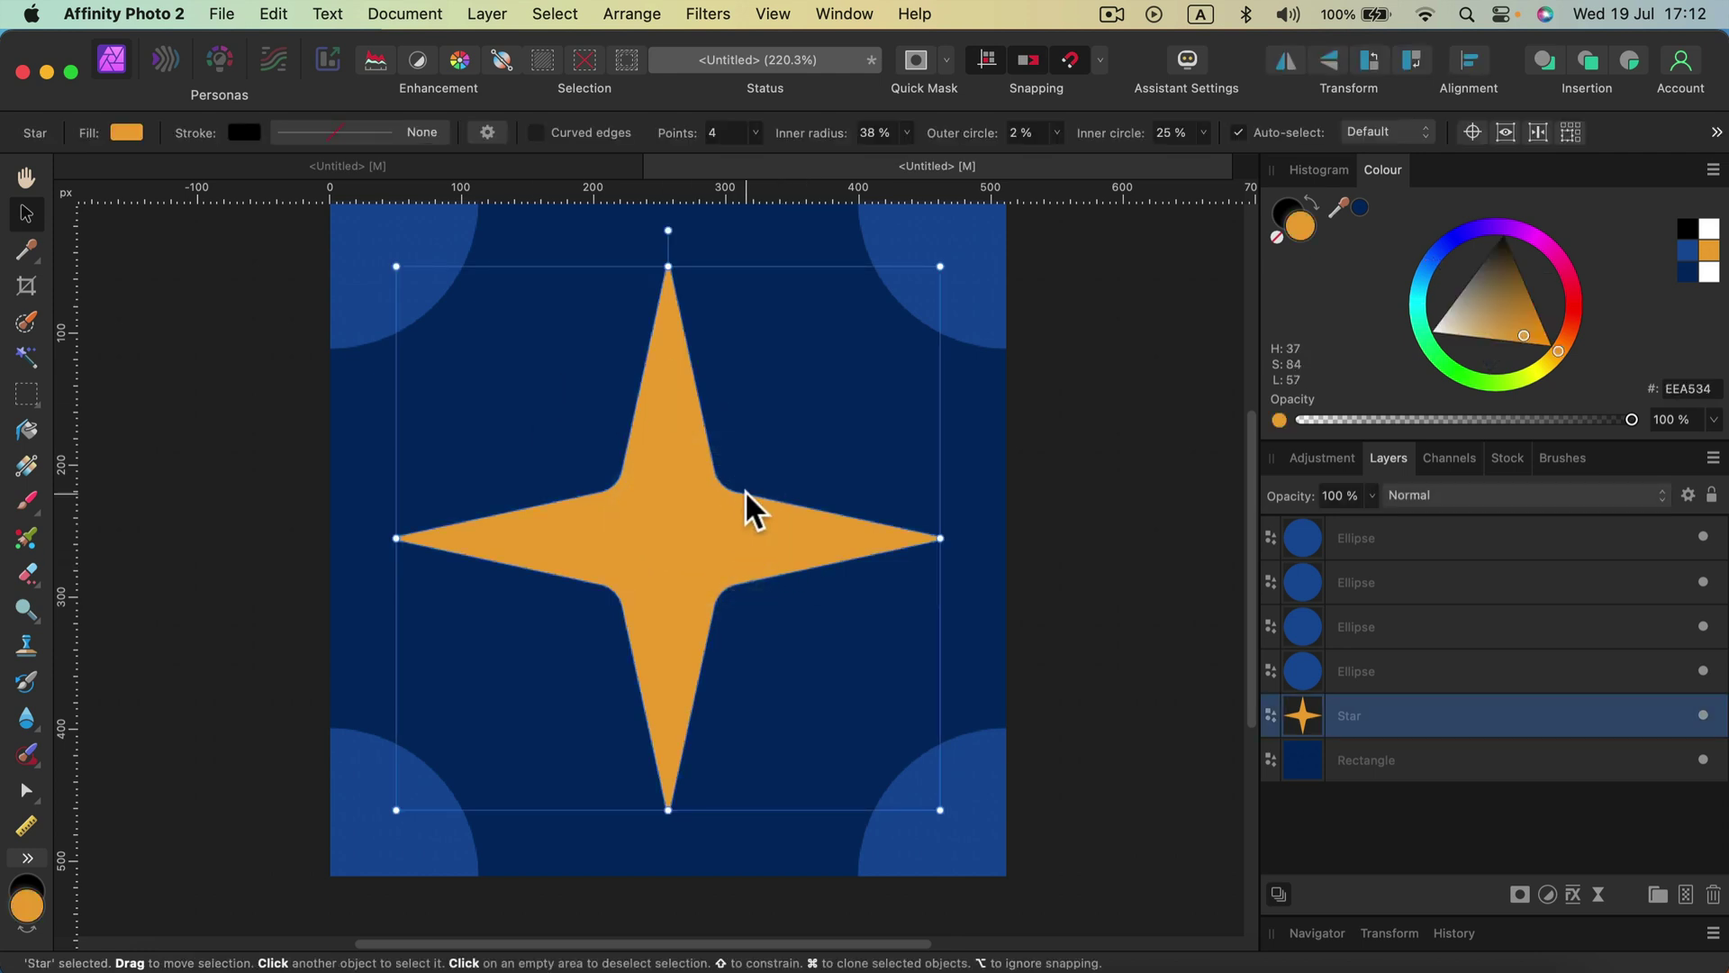
Paste a star copy, rotate it 45°, fill it blue 164E9C, and move it behind the orange star.
{"action": "key", "text": "super+c"}
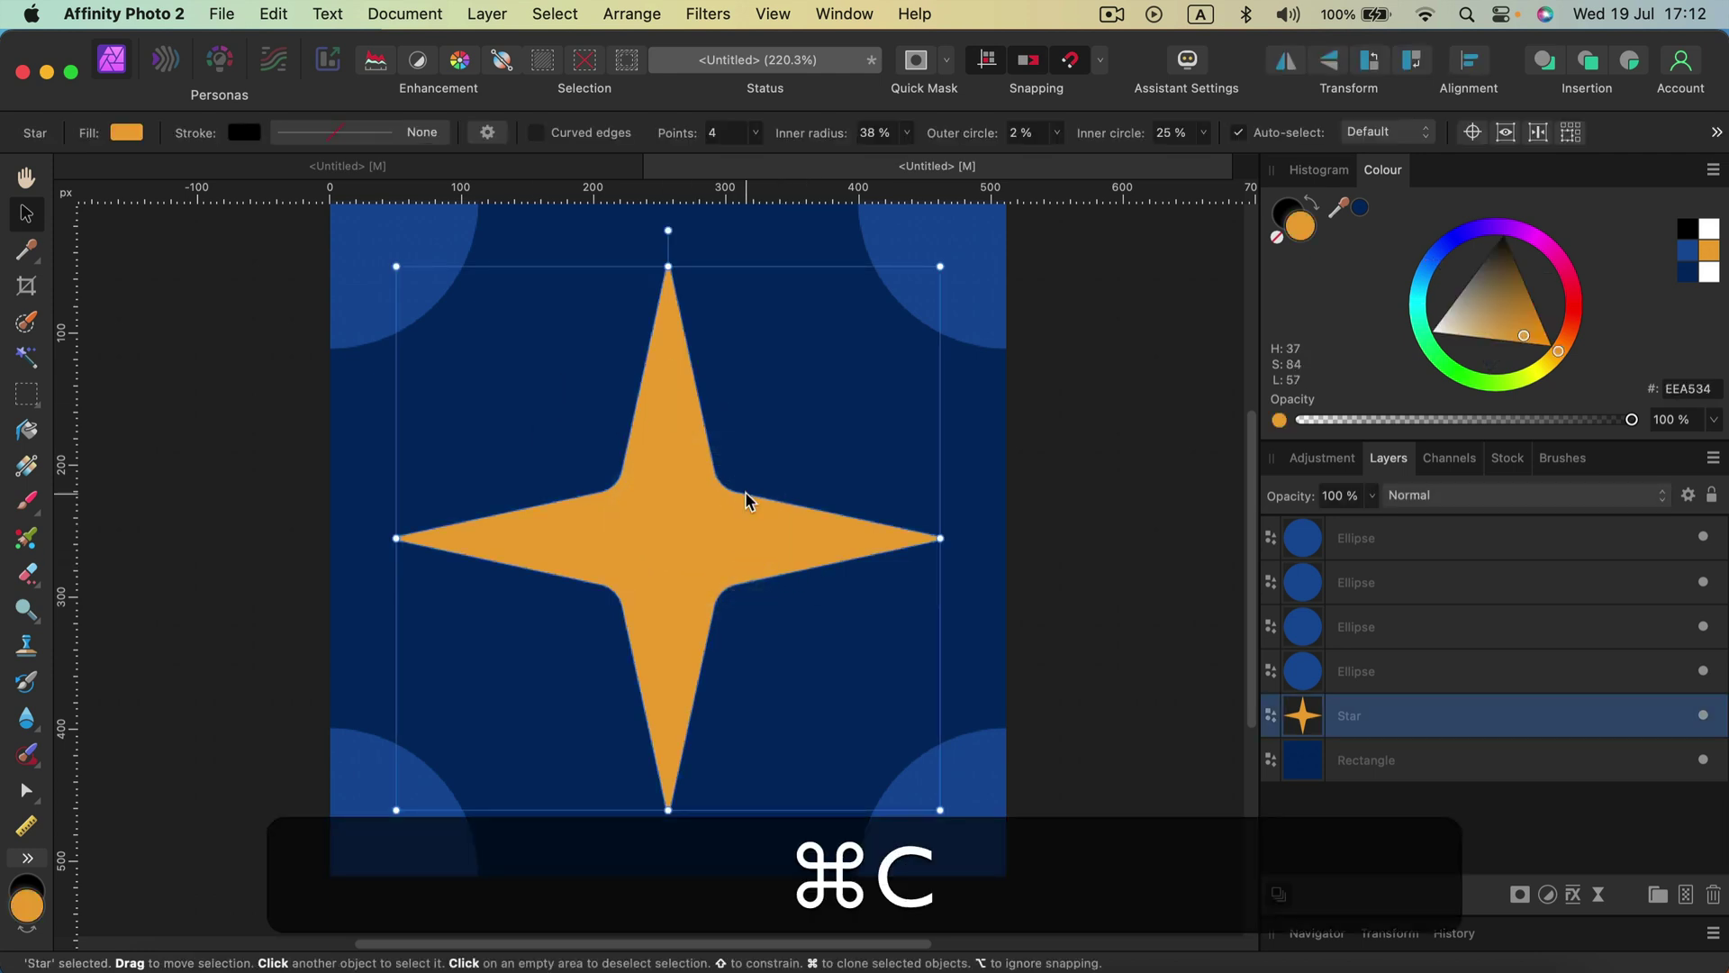
{"action": "key", "text": "super+v"}
{"action": "left_click_drag", "start_coordinate": [944, 262], "coordinate": [662, 228]}
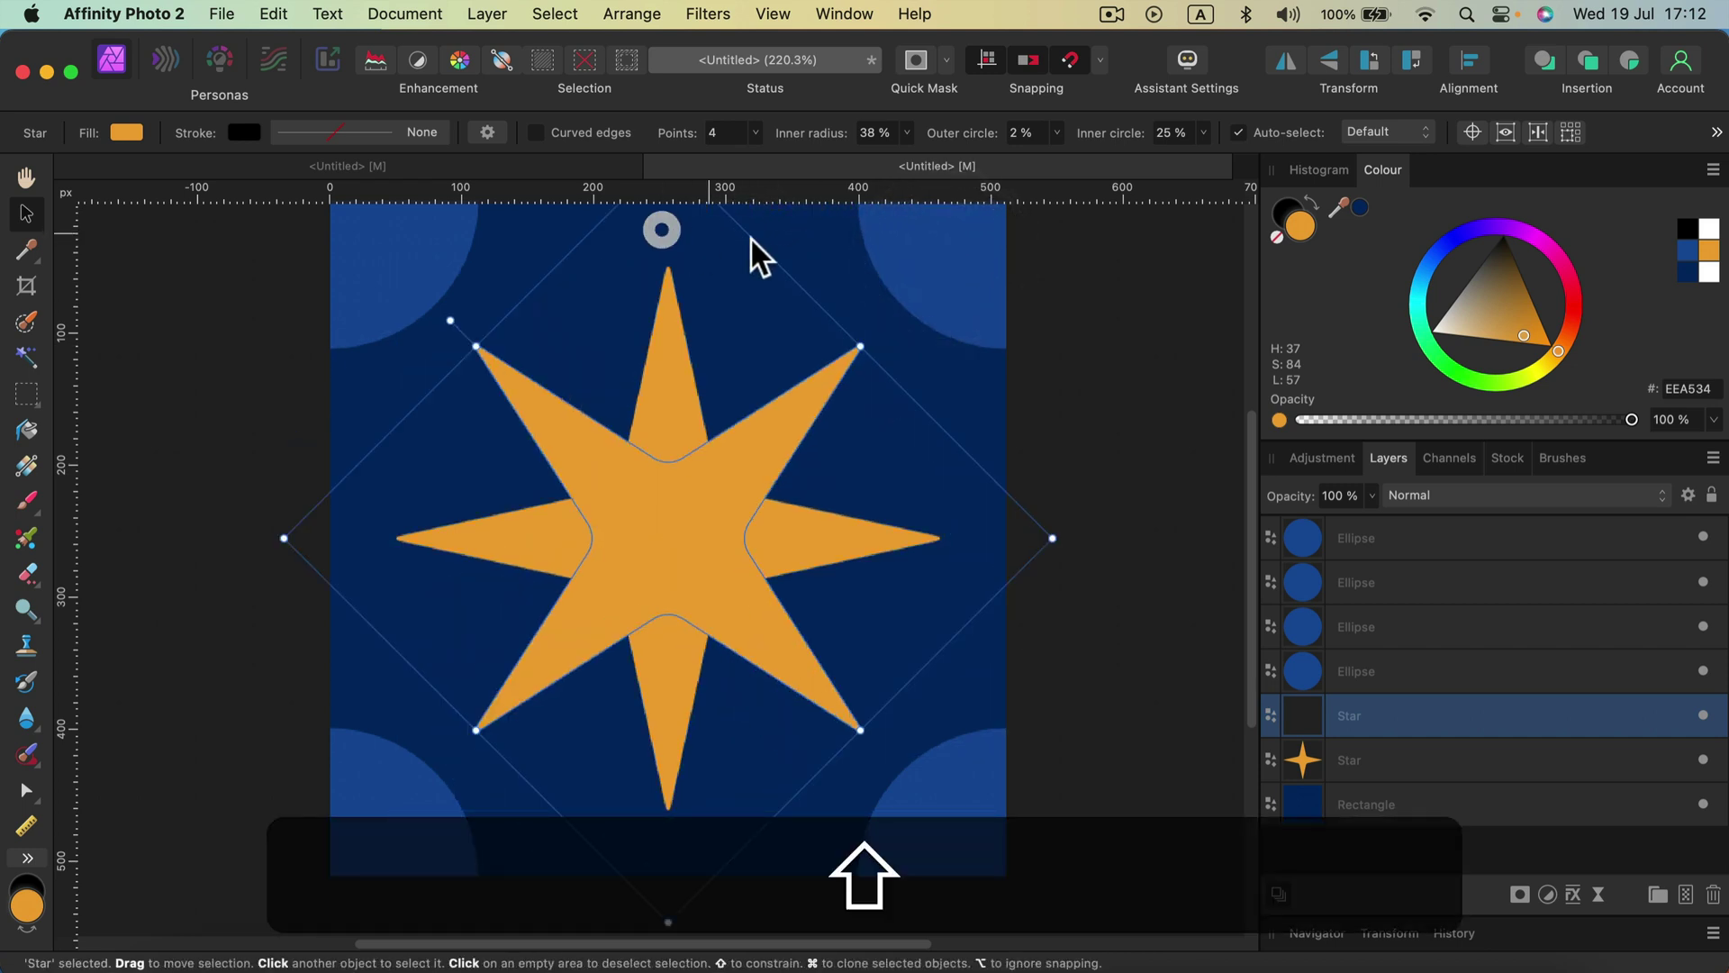
{"action": "left_click_drag", "start_coordinate": [1341, 207], "coordinate": [958, 251]}
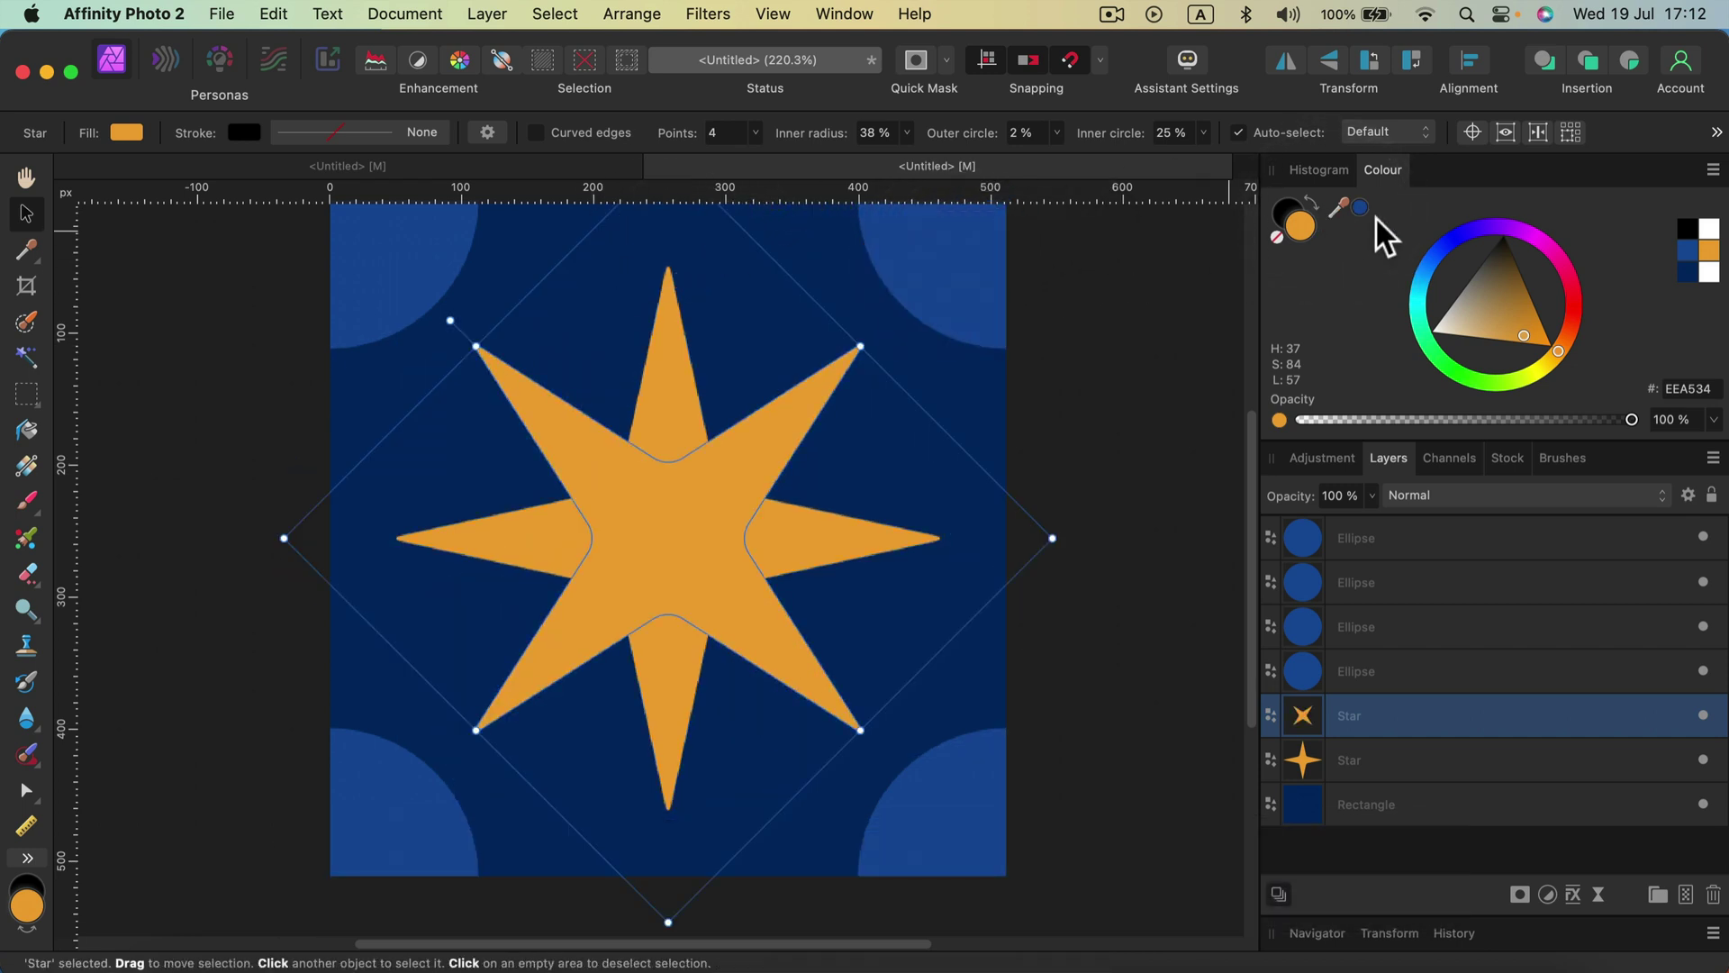
{"action": "left_click", "coordinate": [1360, 204]}
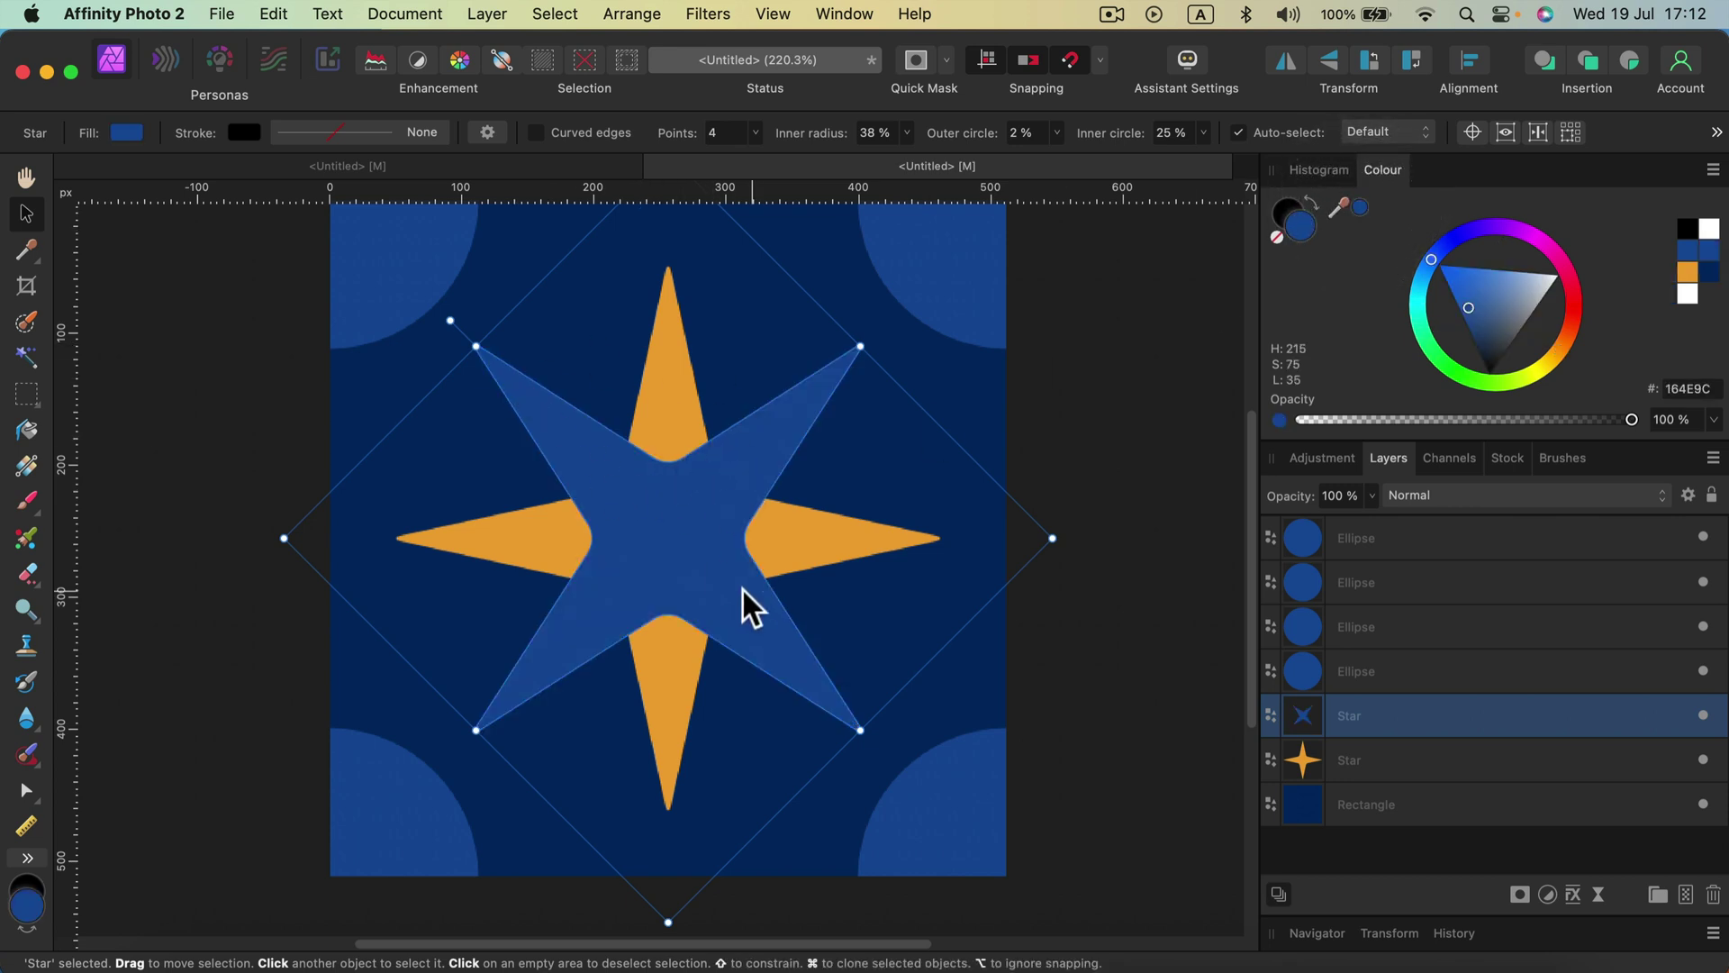
{"action": "left_click_drag", "start_coordinate": [1479, 715], "coordinate": [1483, 782]}
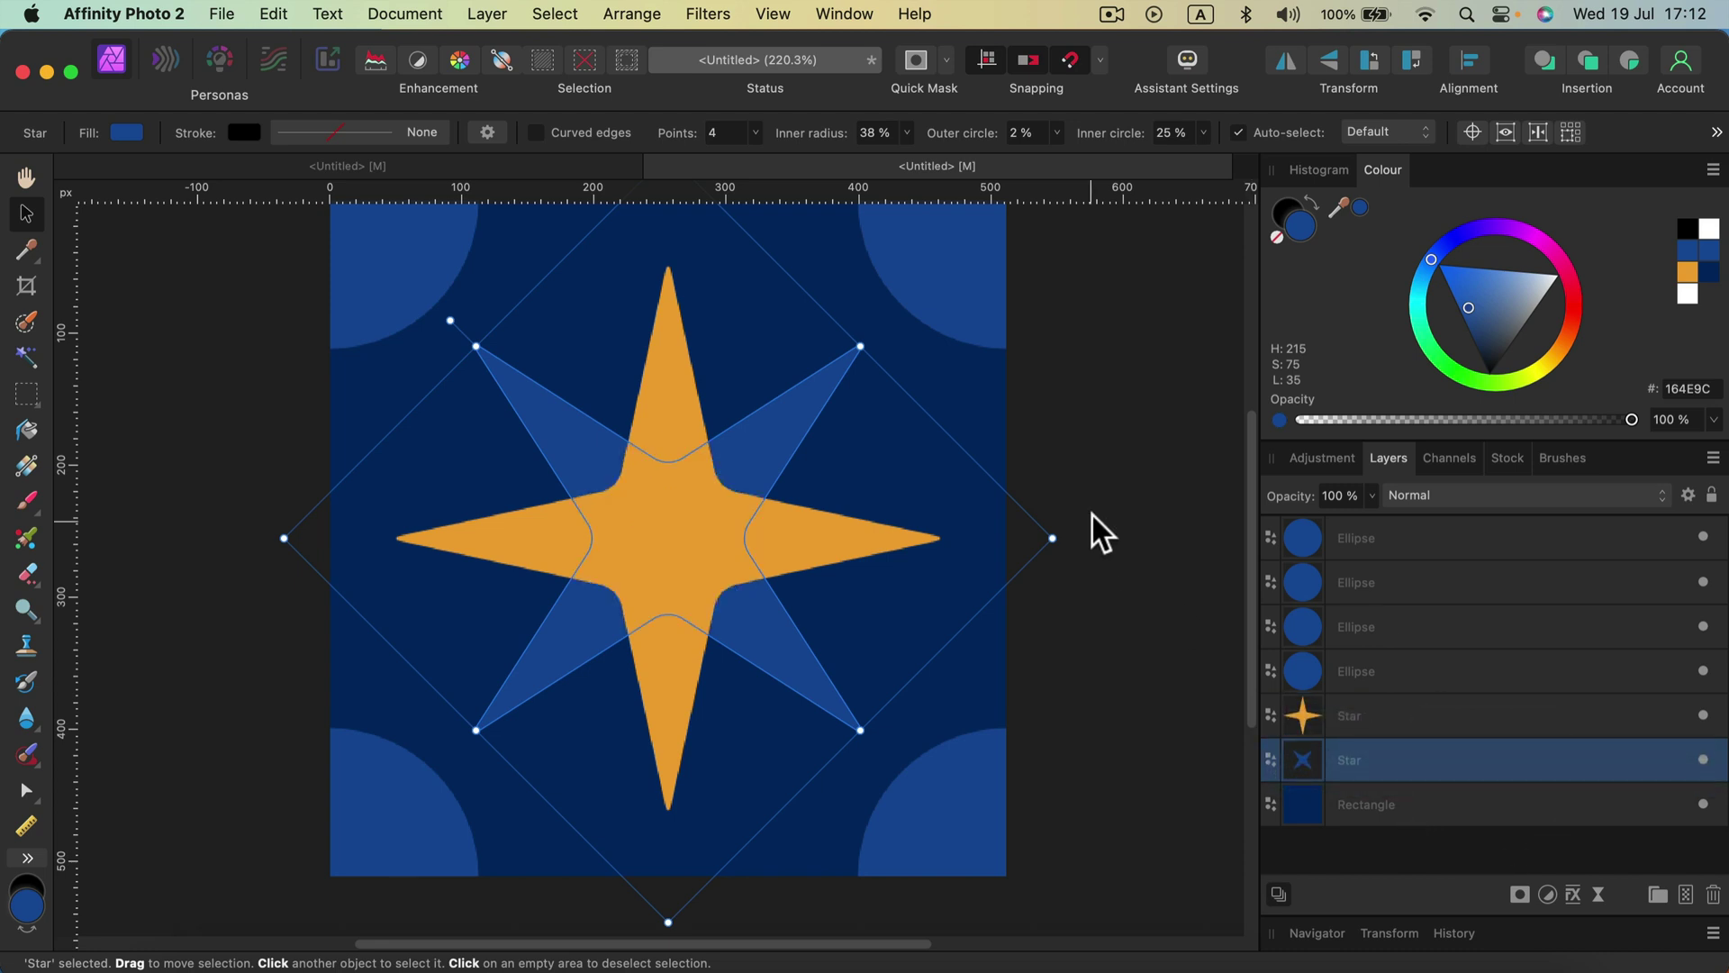
{"action": "left_click", "coordinate": [1097, 482]}
{"action": "scroll", "coordinate": [1094, 504], "scroll_direction": "up", "scroll_amount": 3}
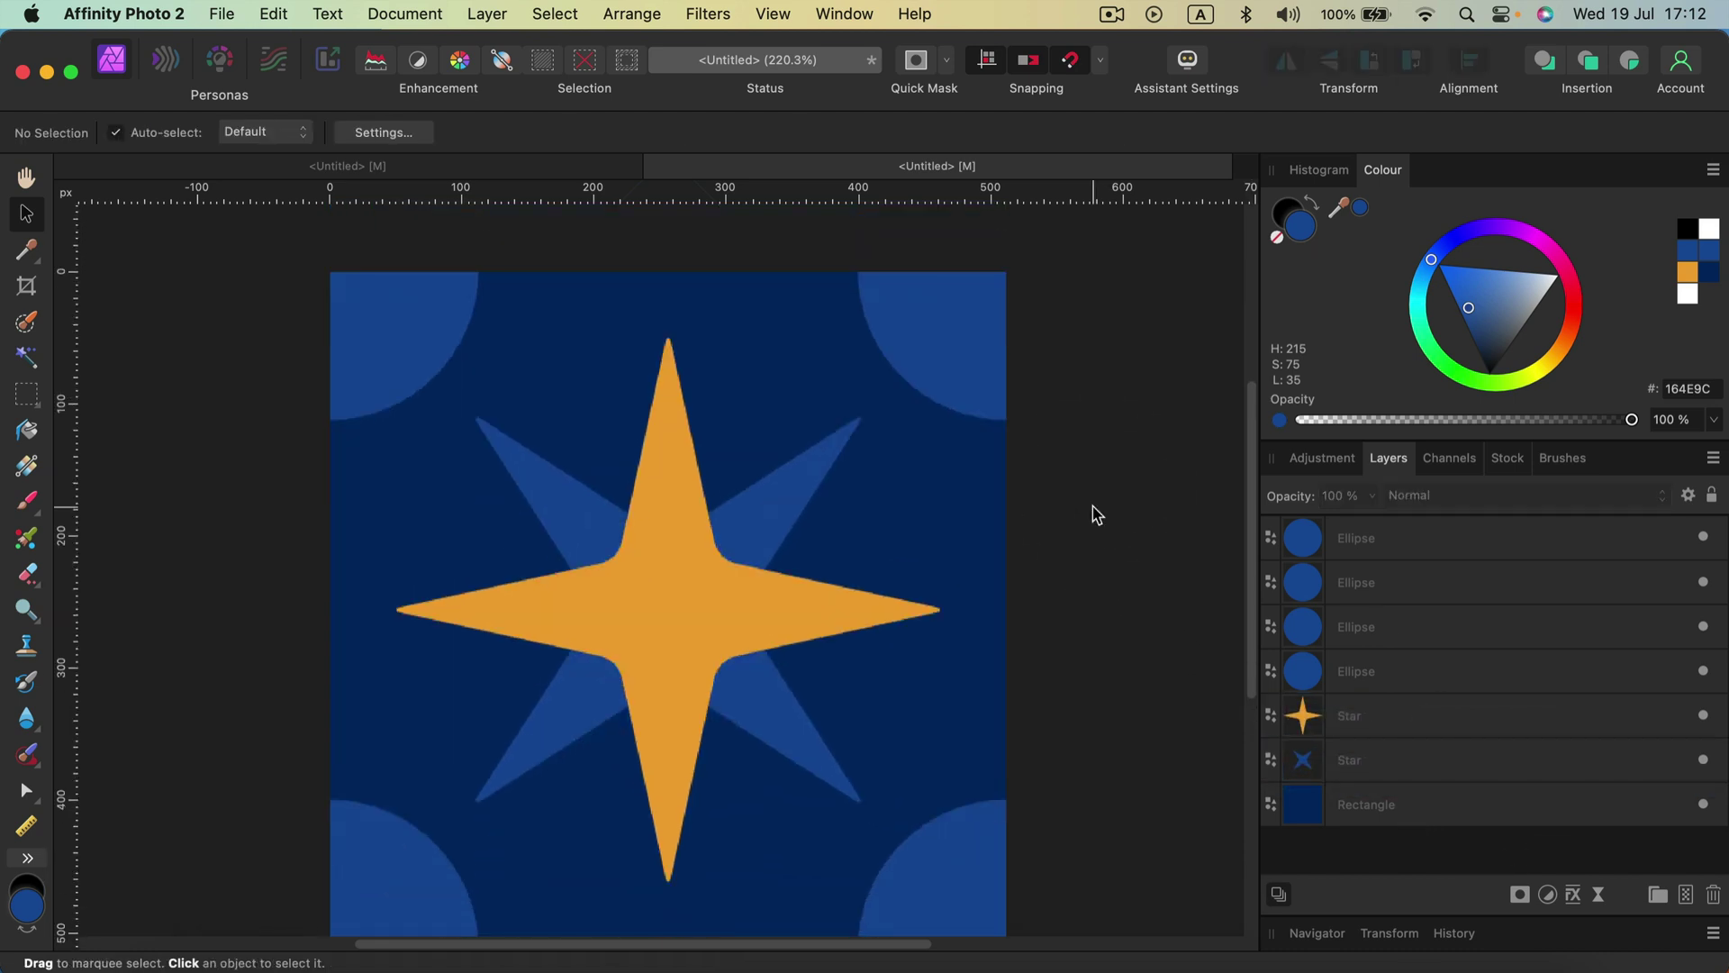
Use Merge Visible on the top Ellipse layer to create a merged Pixel layer.
{"action": "scroll", "coordinate": [1090, 513], "scroll_direction": "down", "scroll_amount": 2}
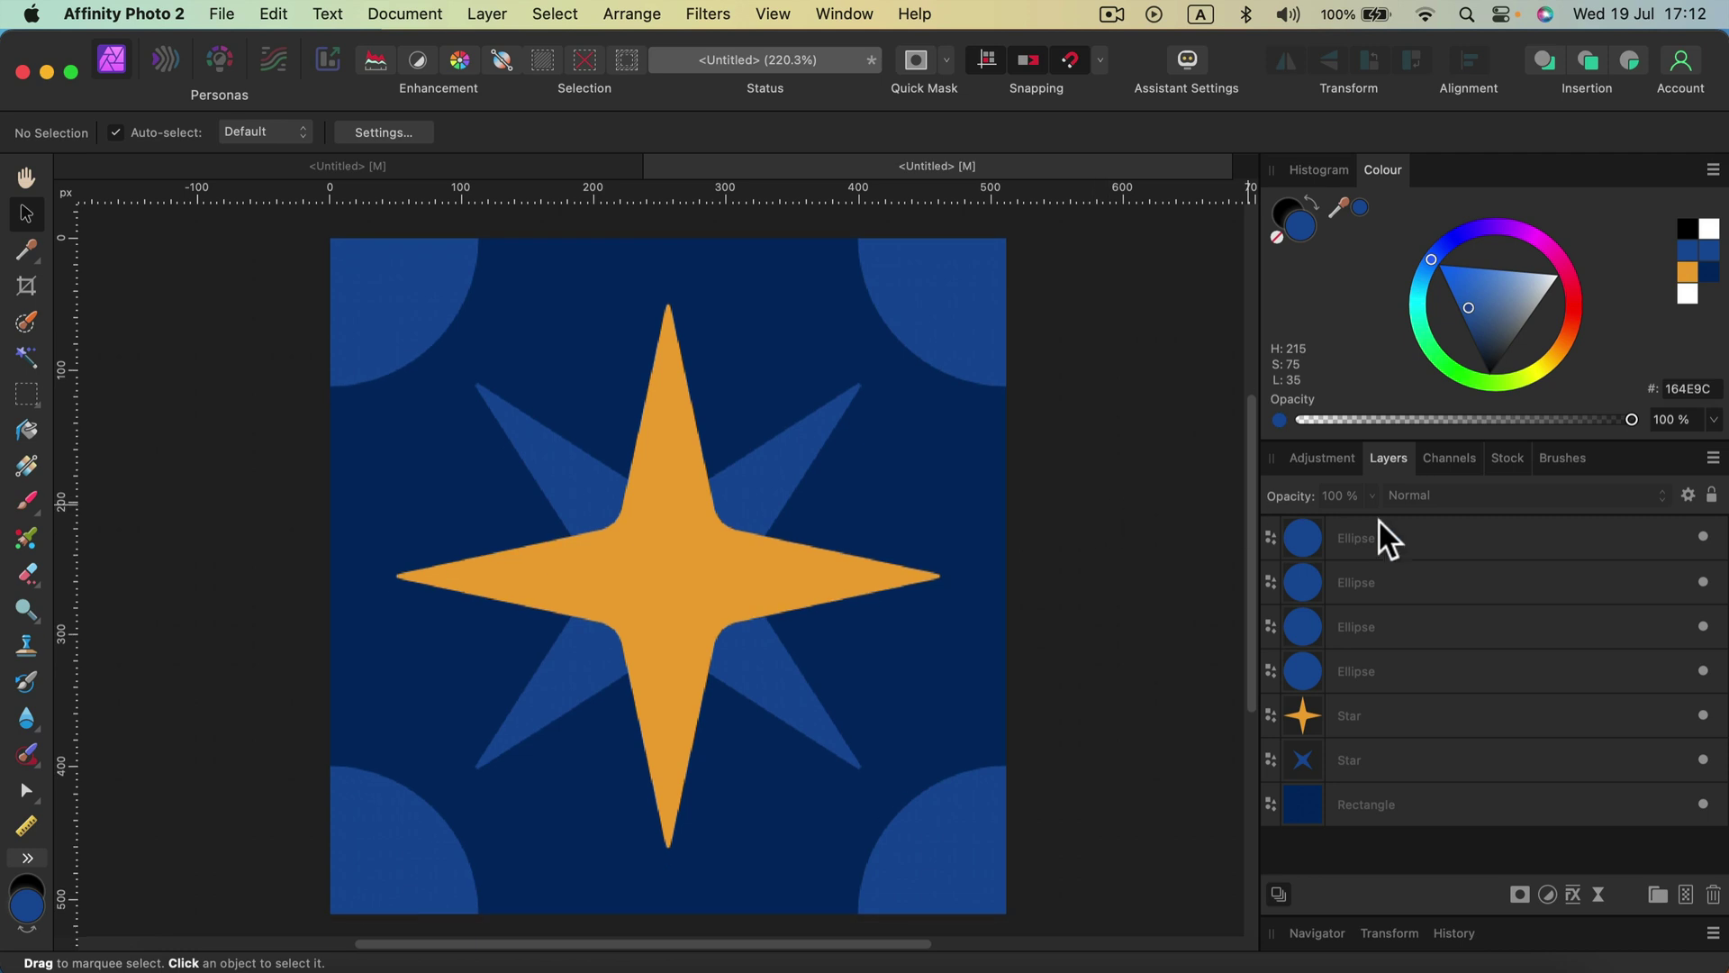
{"action": "left_click", "coordinate": [1455, 533]}
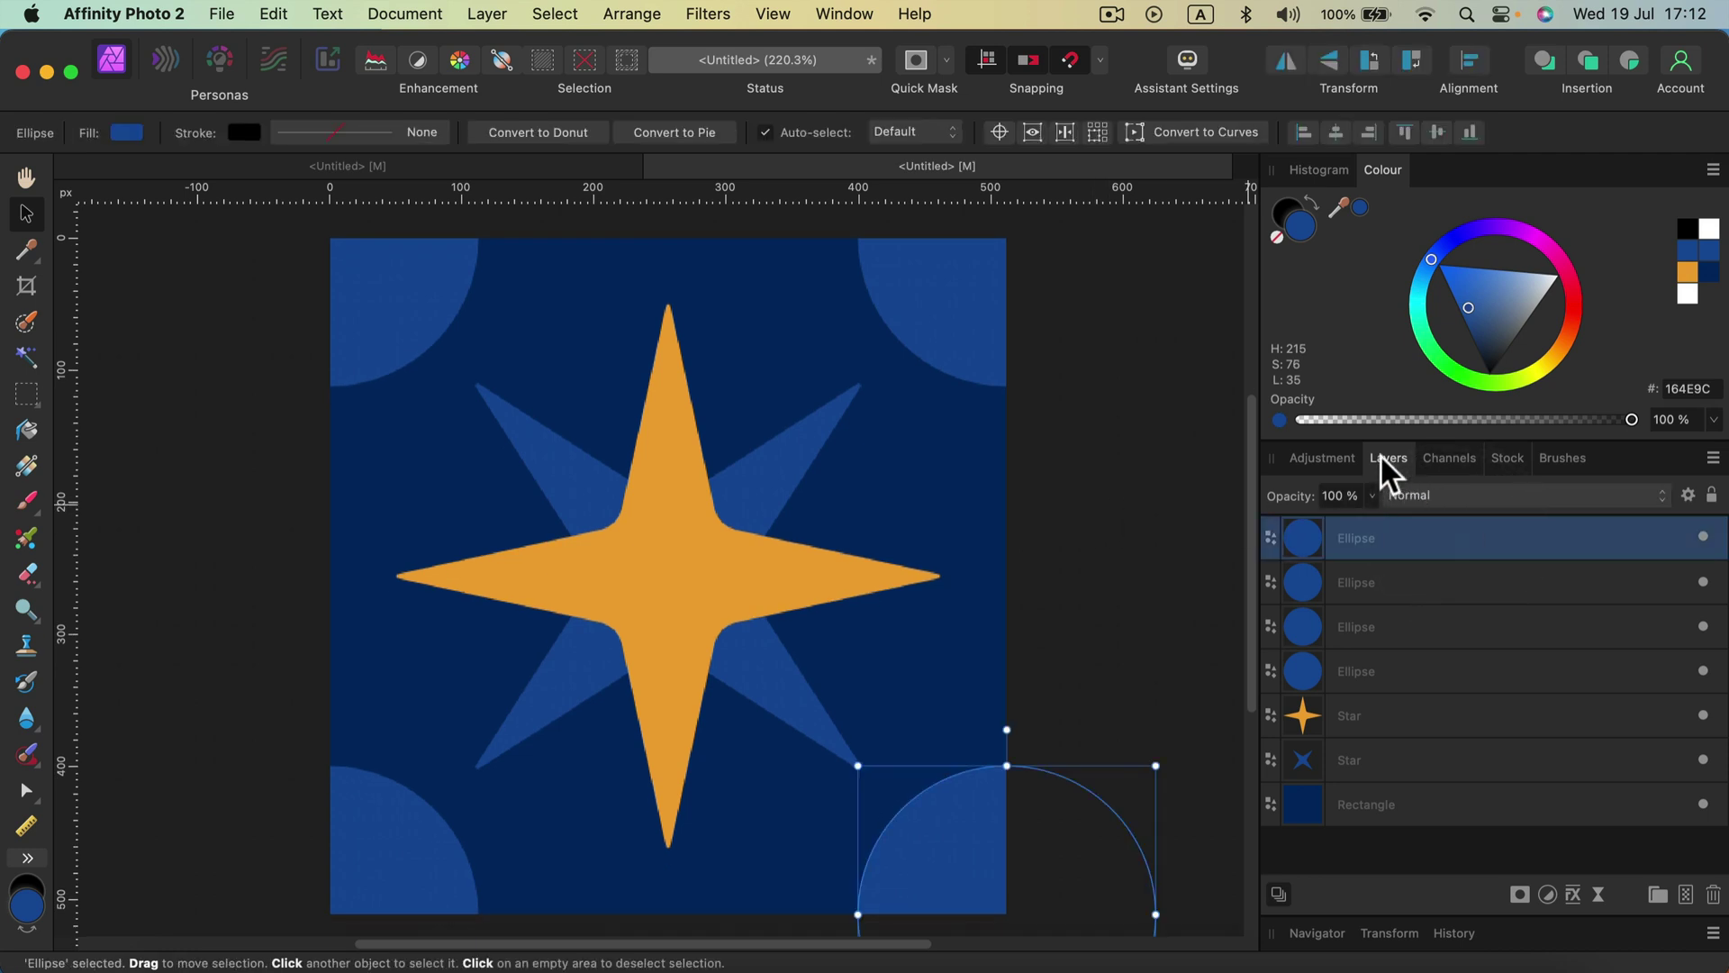
{"action": "right_click", "coordinate": [1456, 533]}
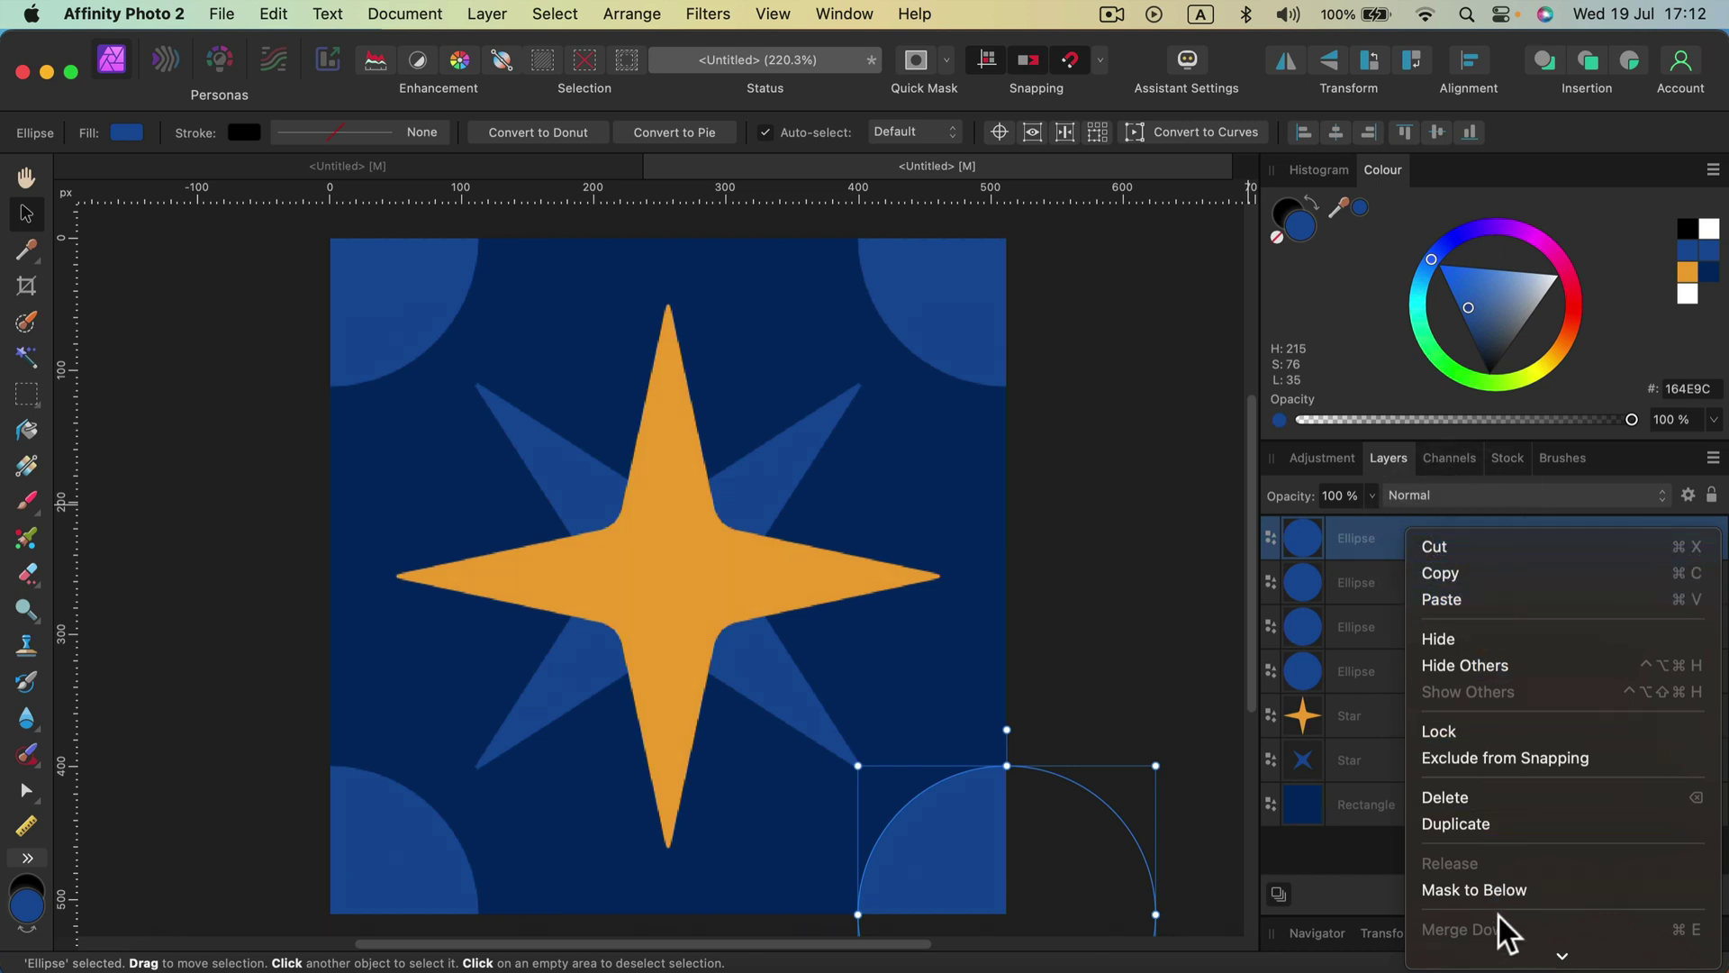
{"action": "scroll", "coordinate": [1499, 904], "scroll_direction": "down", "scroll_amount": 3}
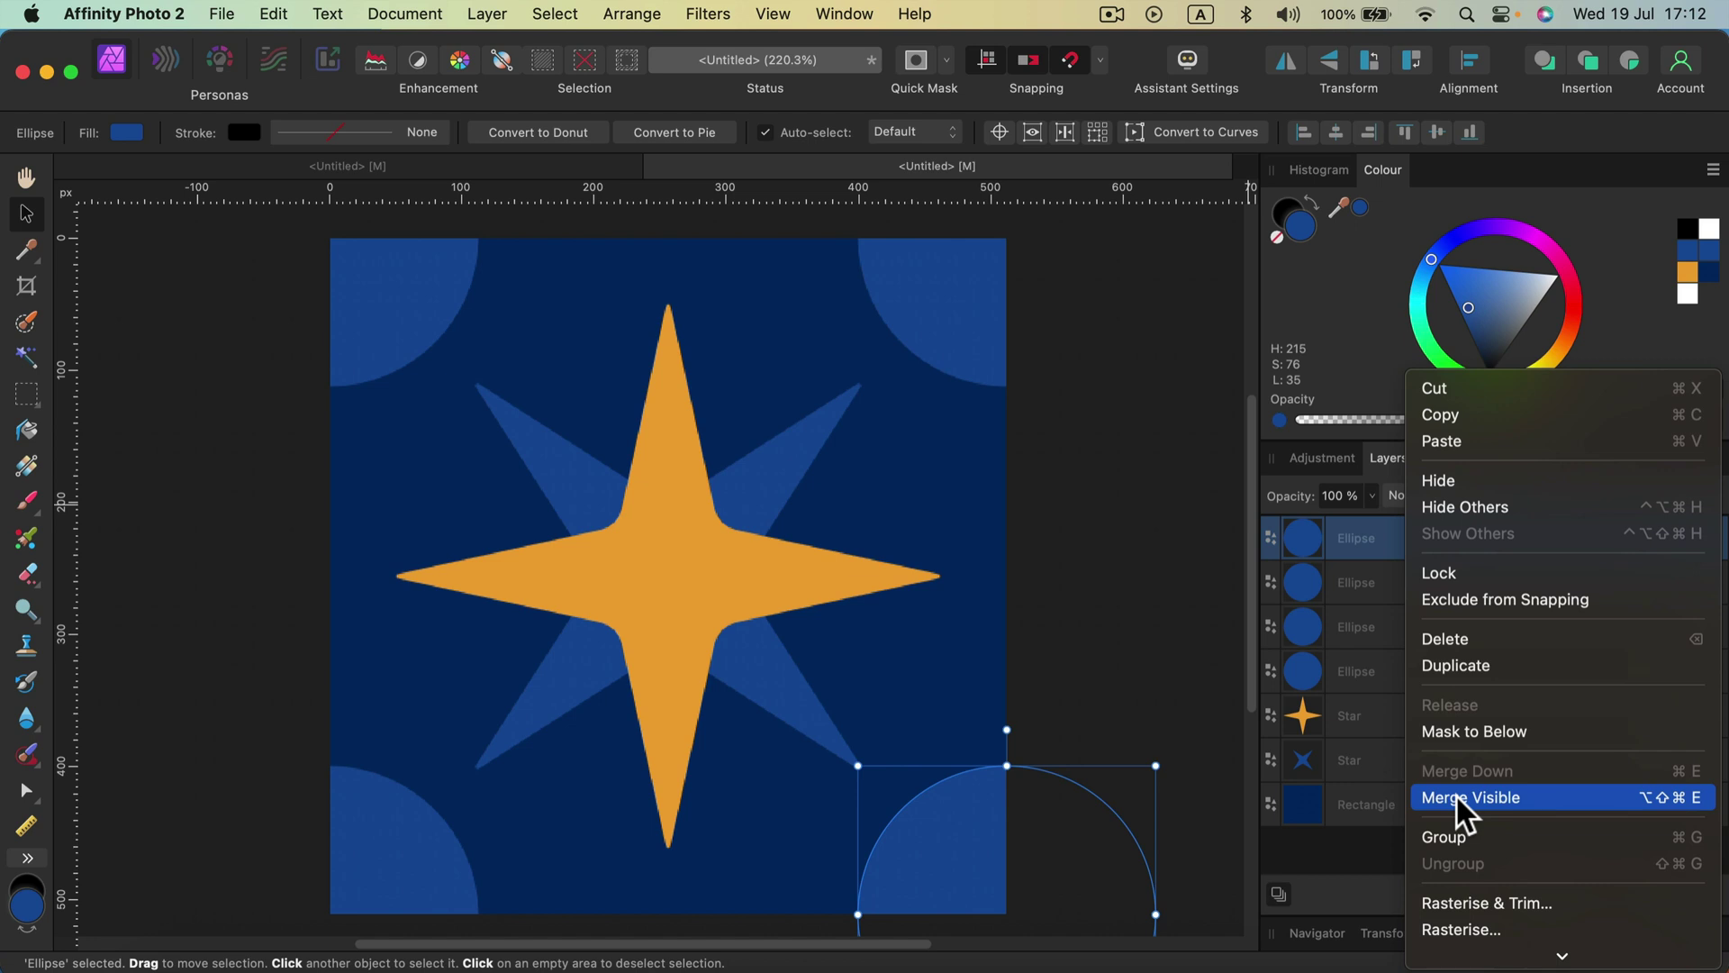
{"action": "left_click", "coordinate": [1461, 798]}
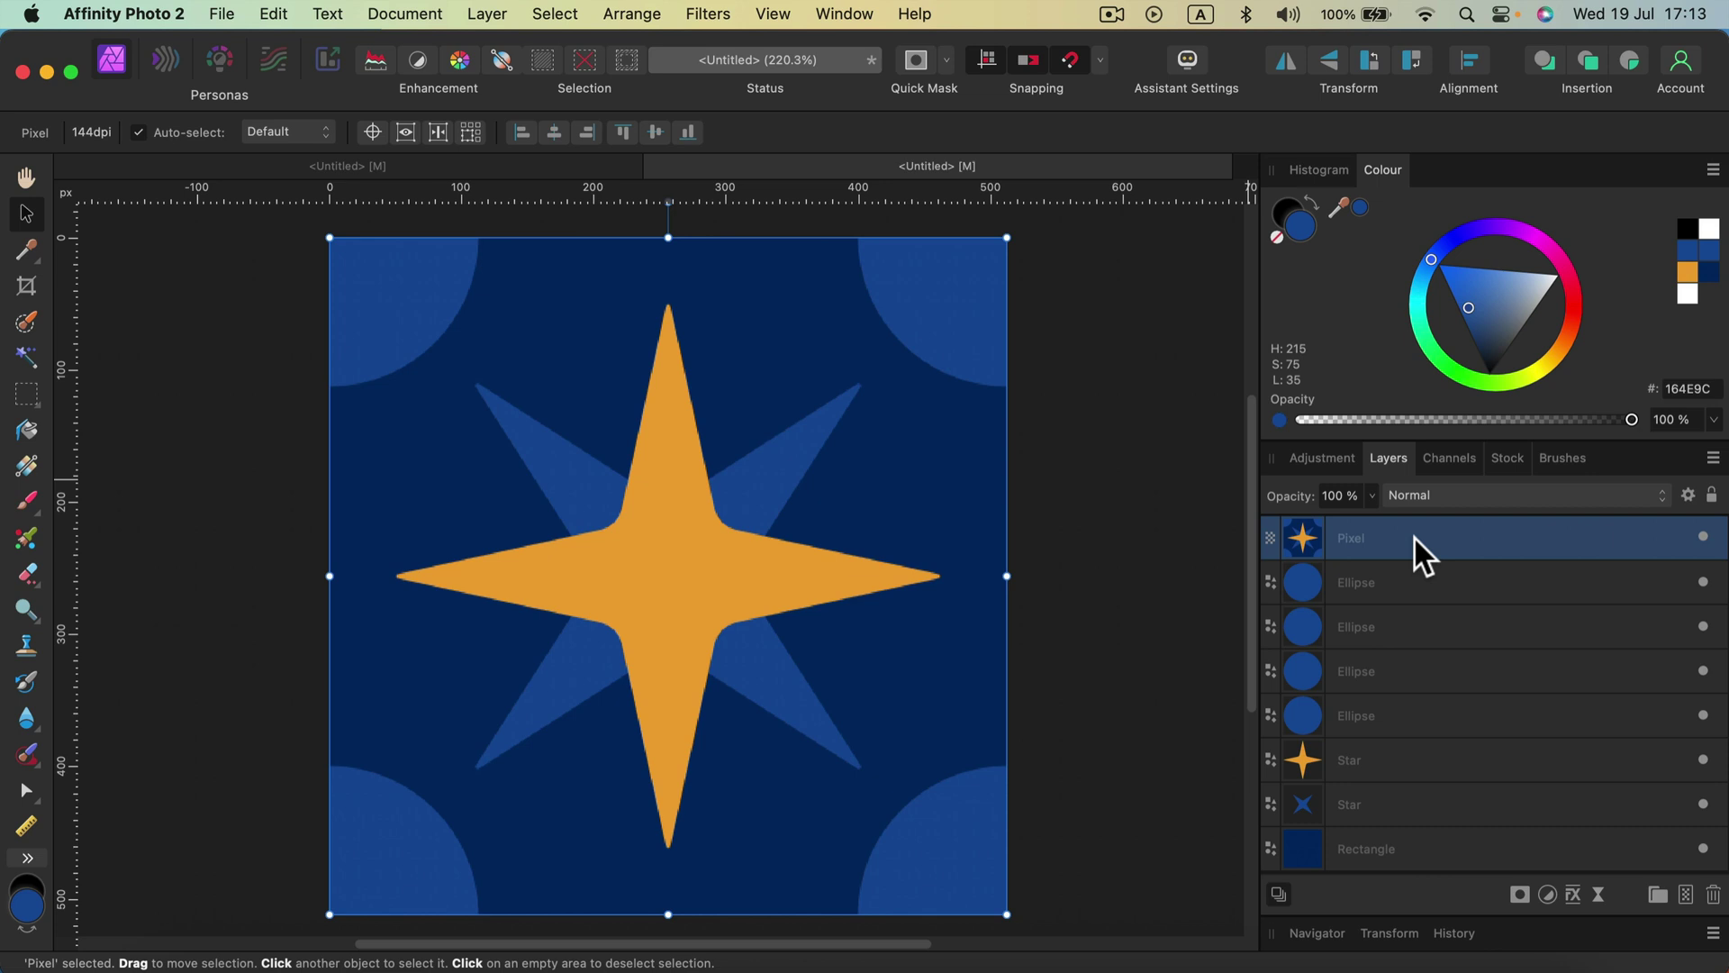
Select the whole canvas, create a New Pattern Layer from Selection, and start shrinking the tile.
{"action": "key", "text": "super+a"}
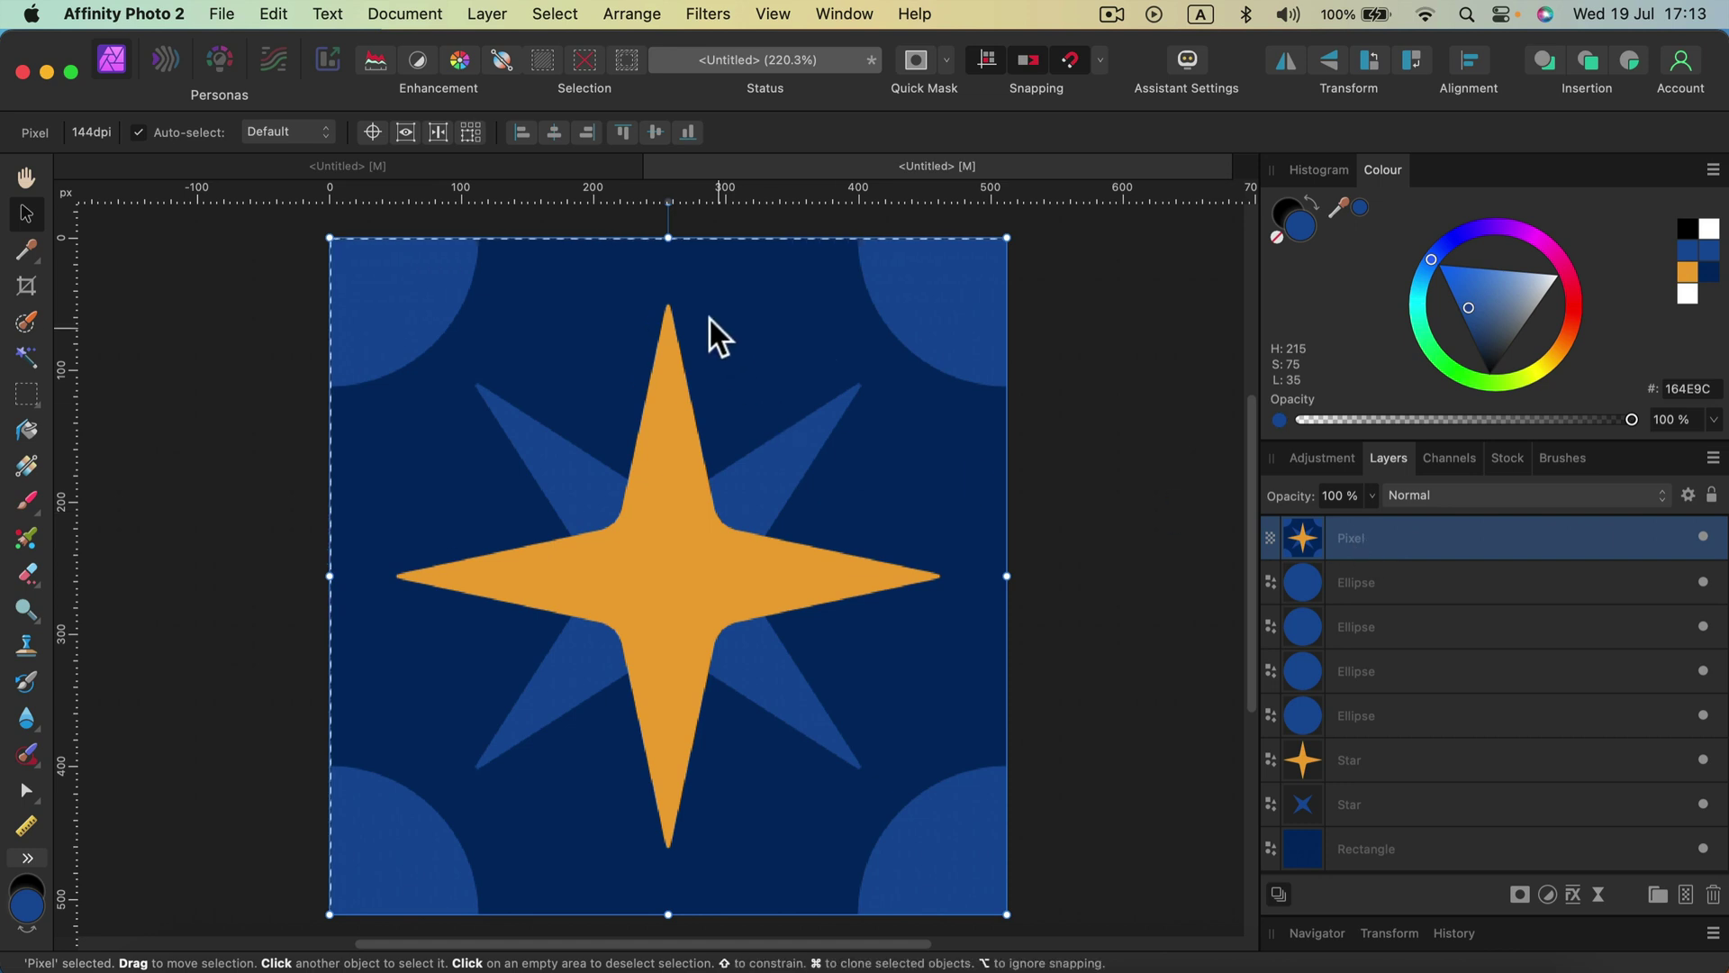
{"action": "left_click", "coordinate": [484, 16]}
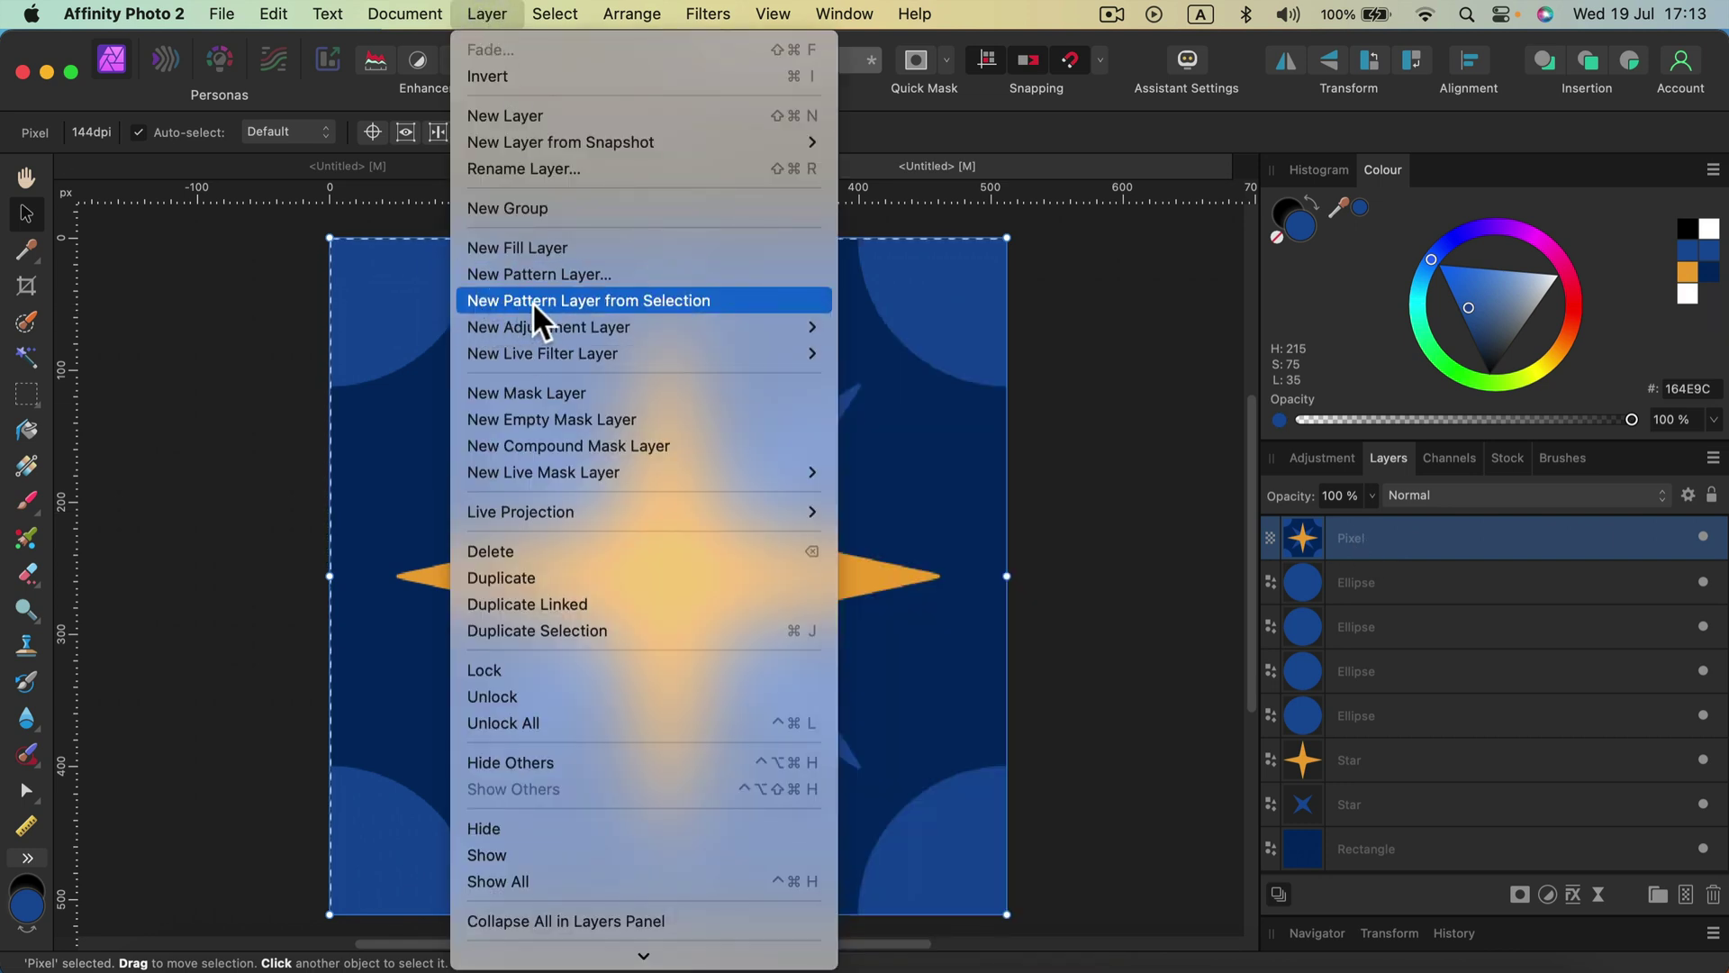
{"action": "left_click", "coordinate": [616, 300]}
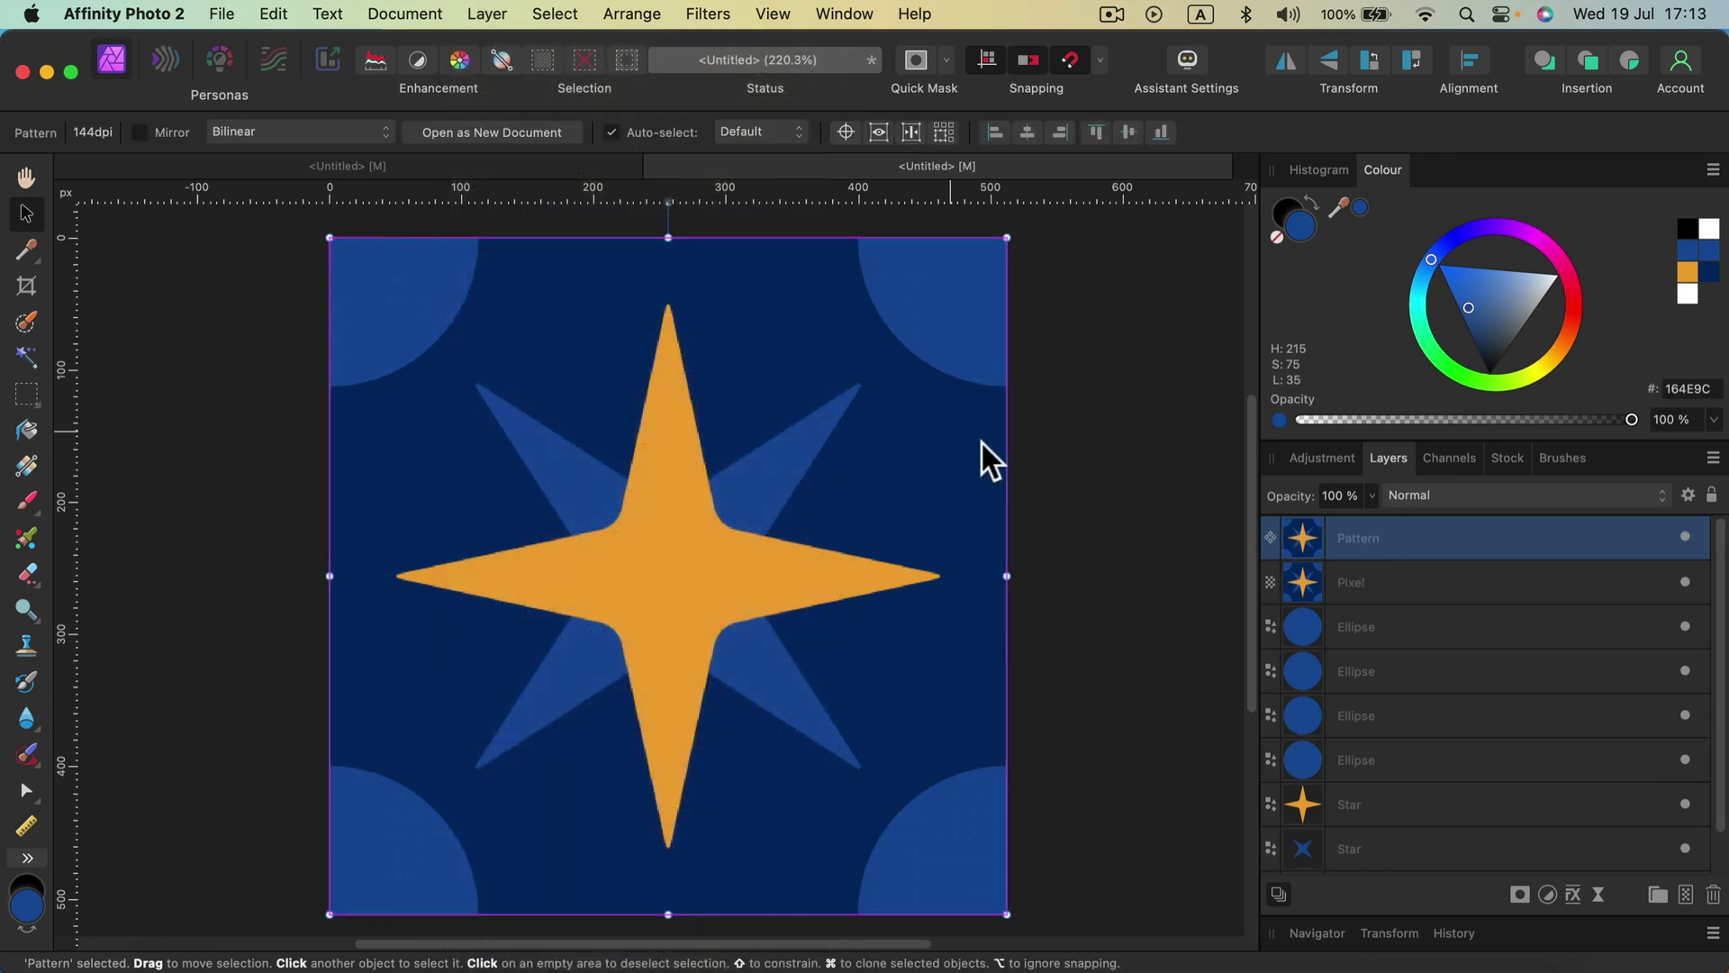
{"action": "left_click", "coordinate": [1320, 528]}
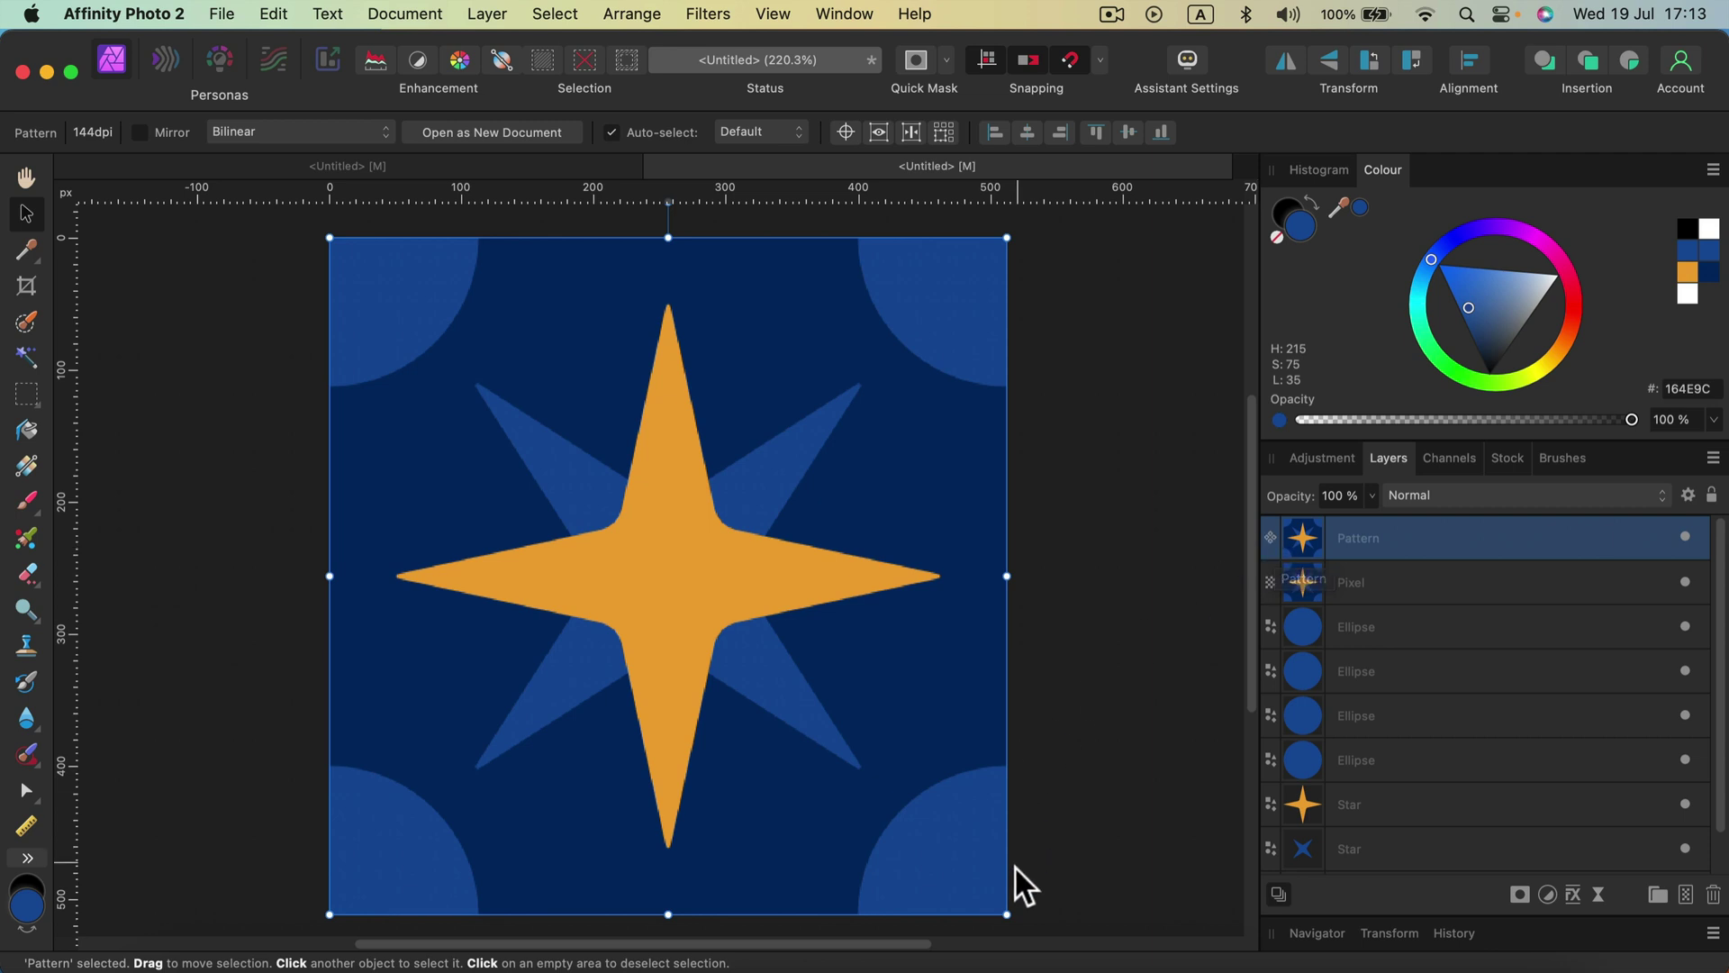
{"action": "left_click_drag", "start_coordinate": [996, 904], "coordinate": [377, 343]}
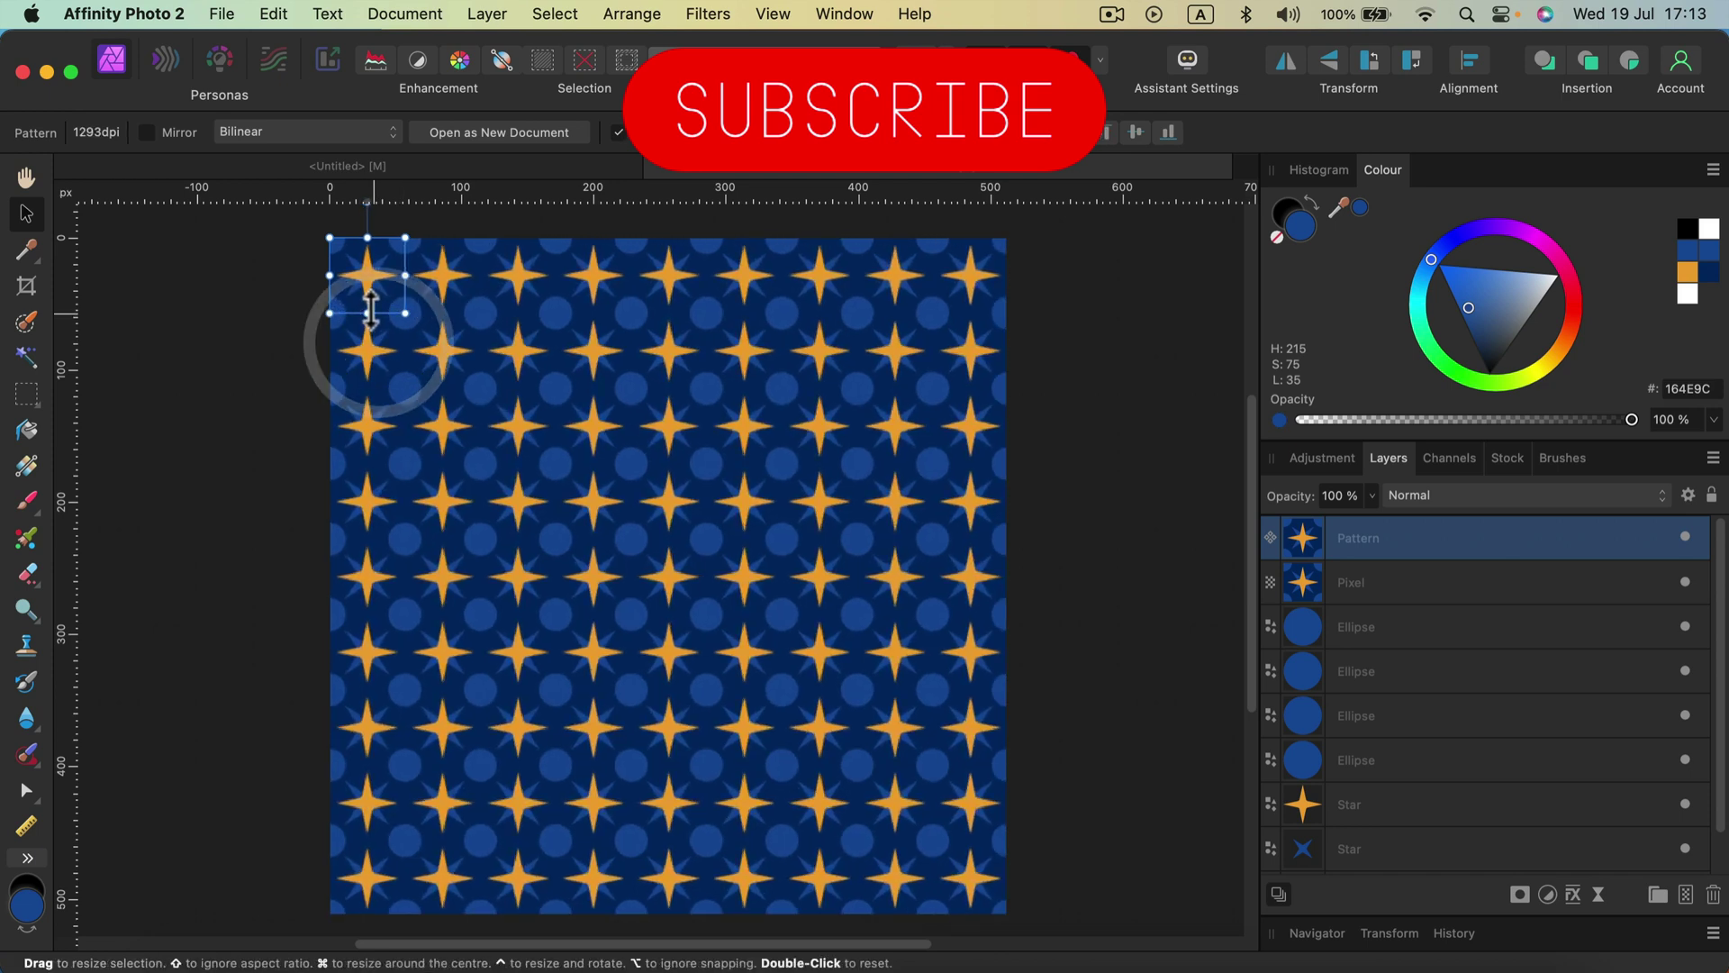
Scale the pattern tile down to about 57 px and rotate it 45° into diagonal rows.
{"action": "left_click_drag", "start_coordinate": [369, 266], "coordinate": [673, 570]}
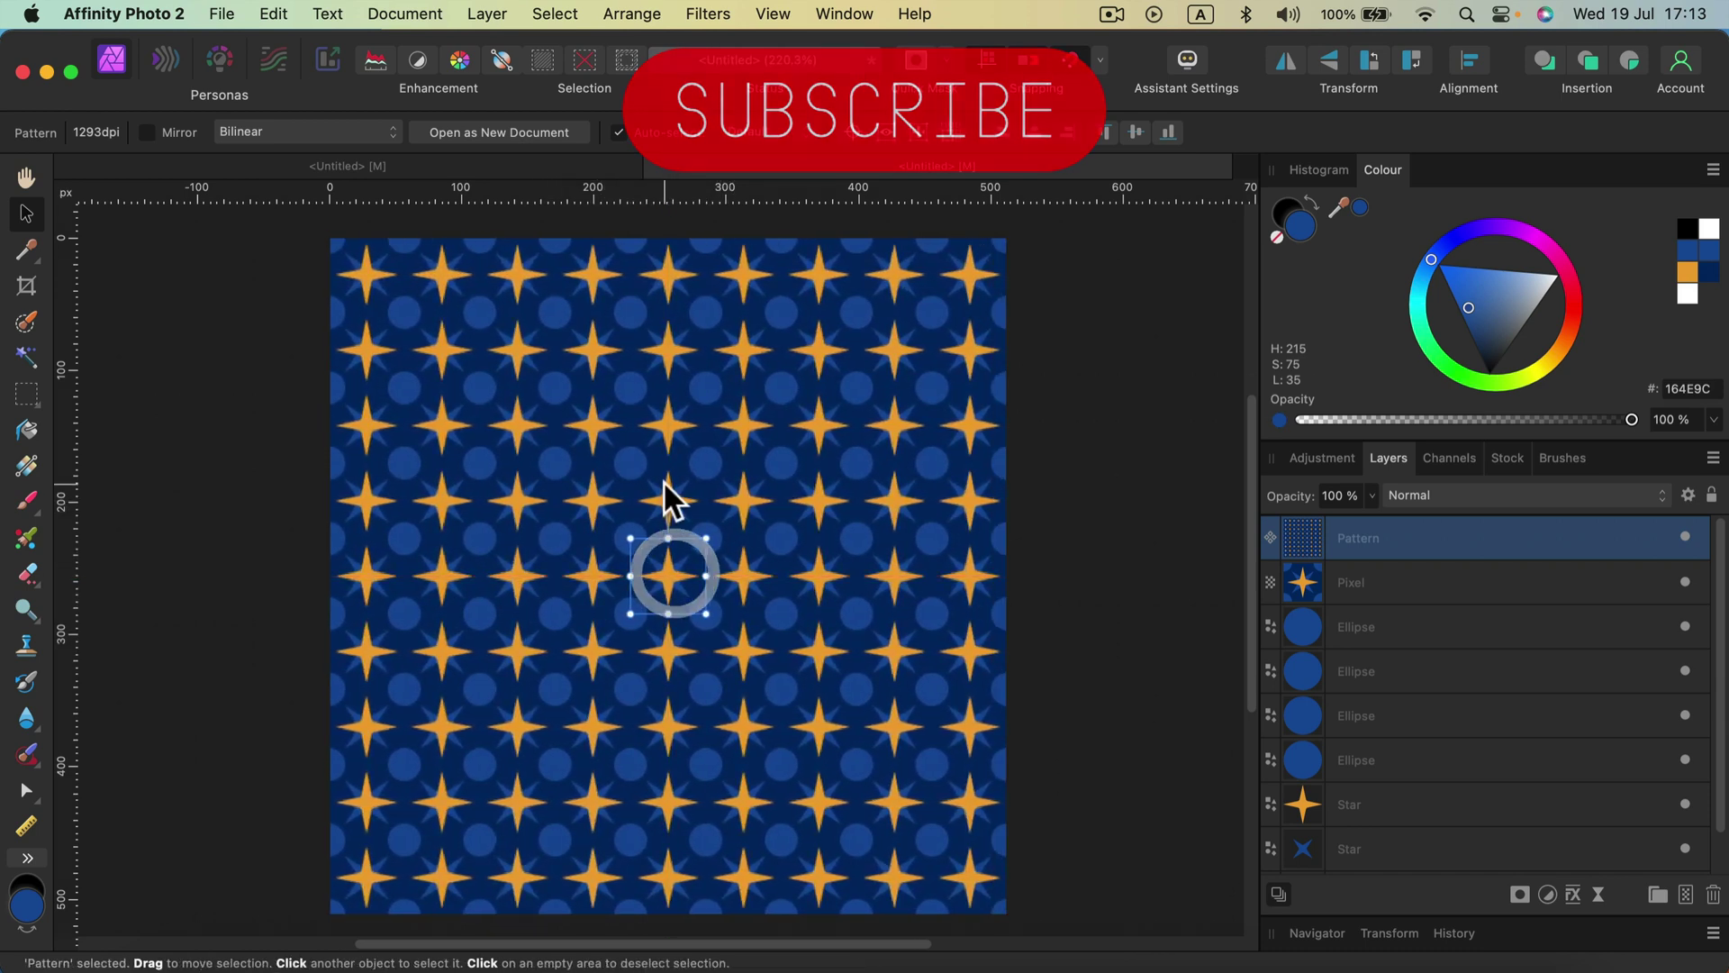
{"action": "left_click_drag", "start_coordinate": [674, 500], "coordinate": [744, 493]}
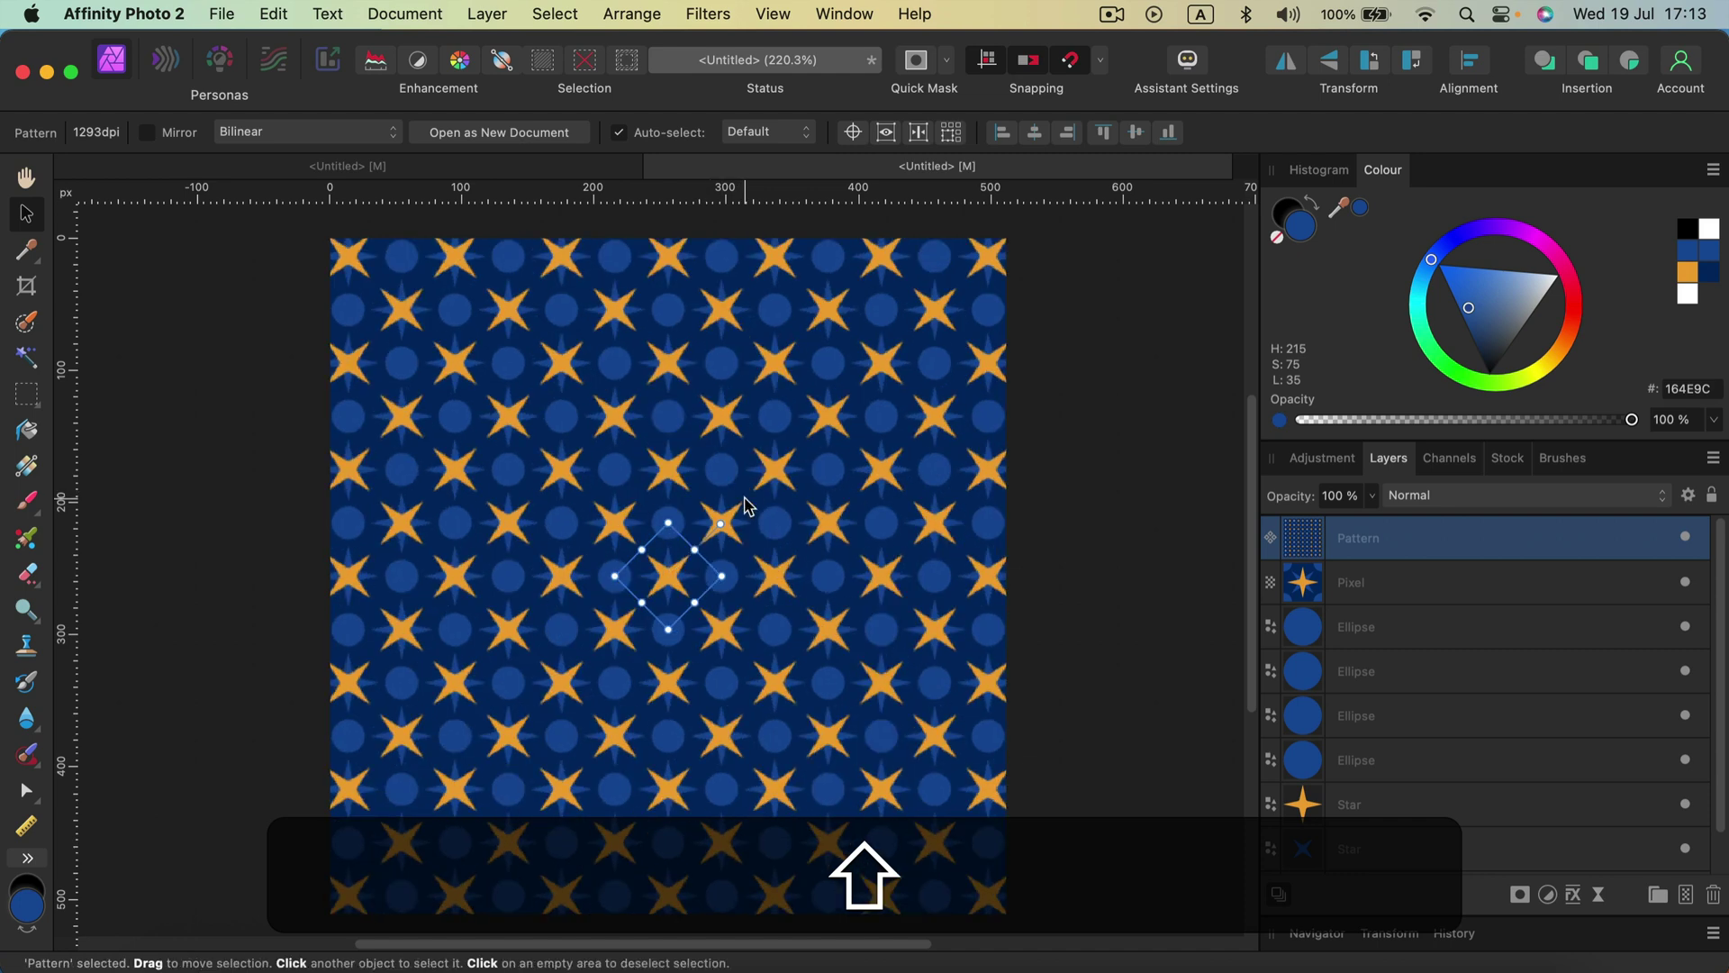
{"action": "left_click", "coordinate": [1116, 452]}
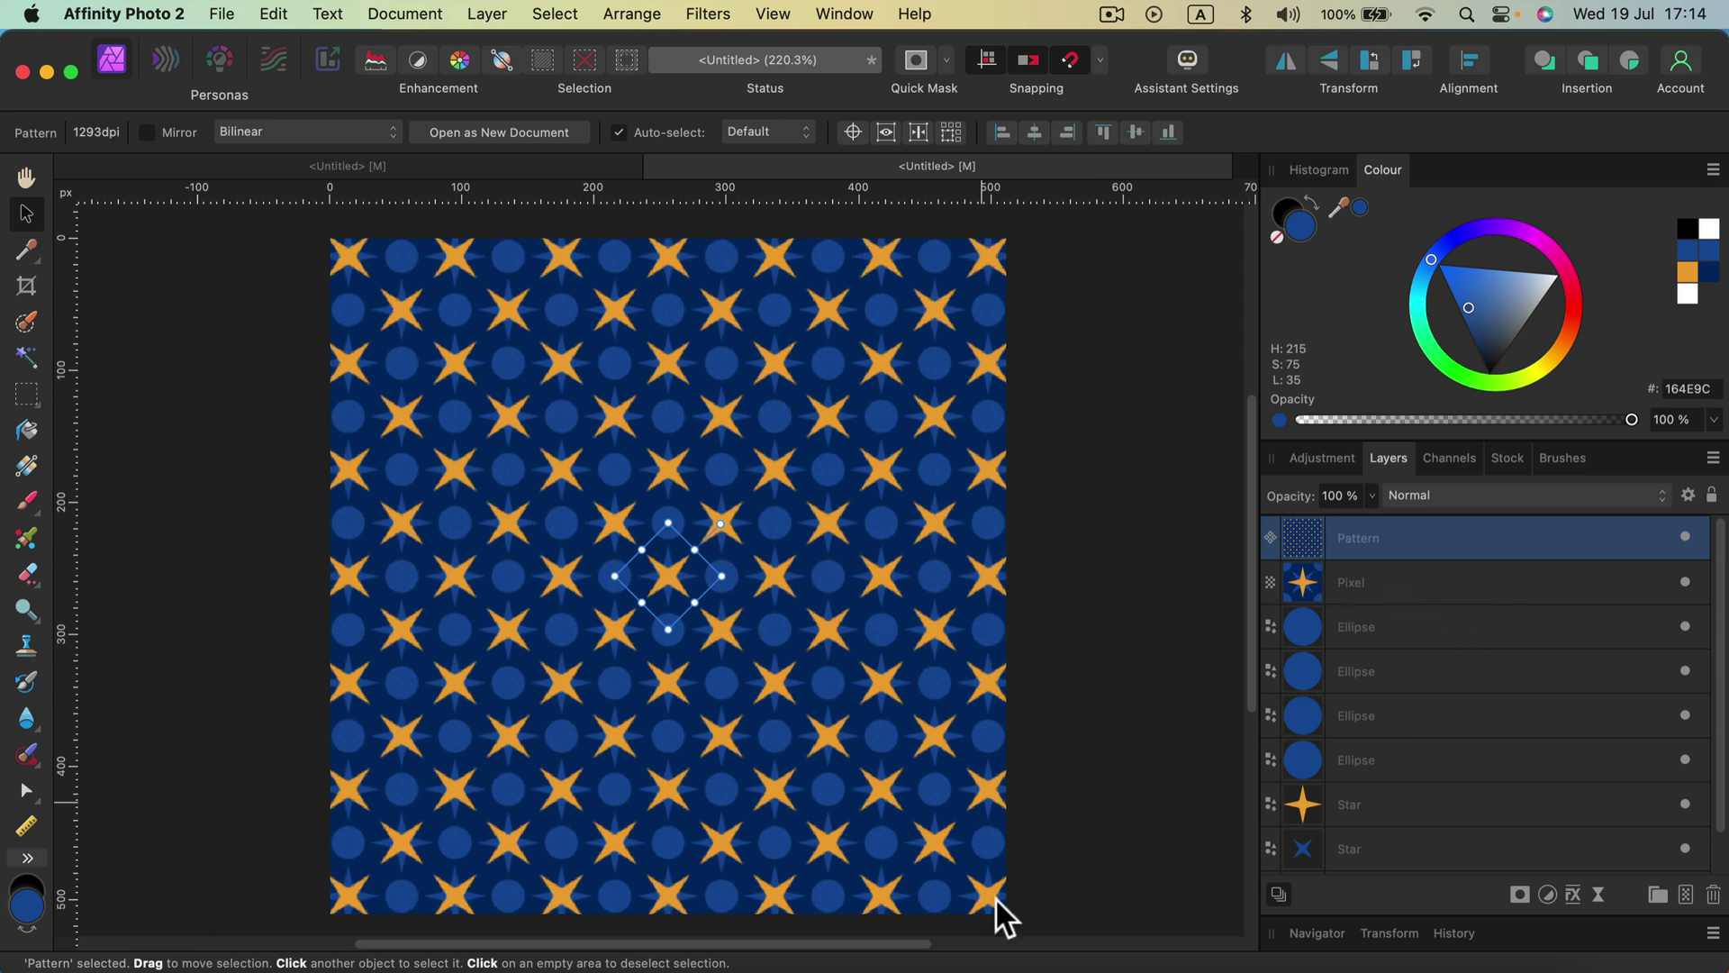
{"action": "left_click", "coordinate": [1485, 583]}
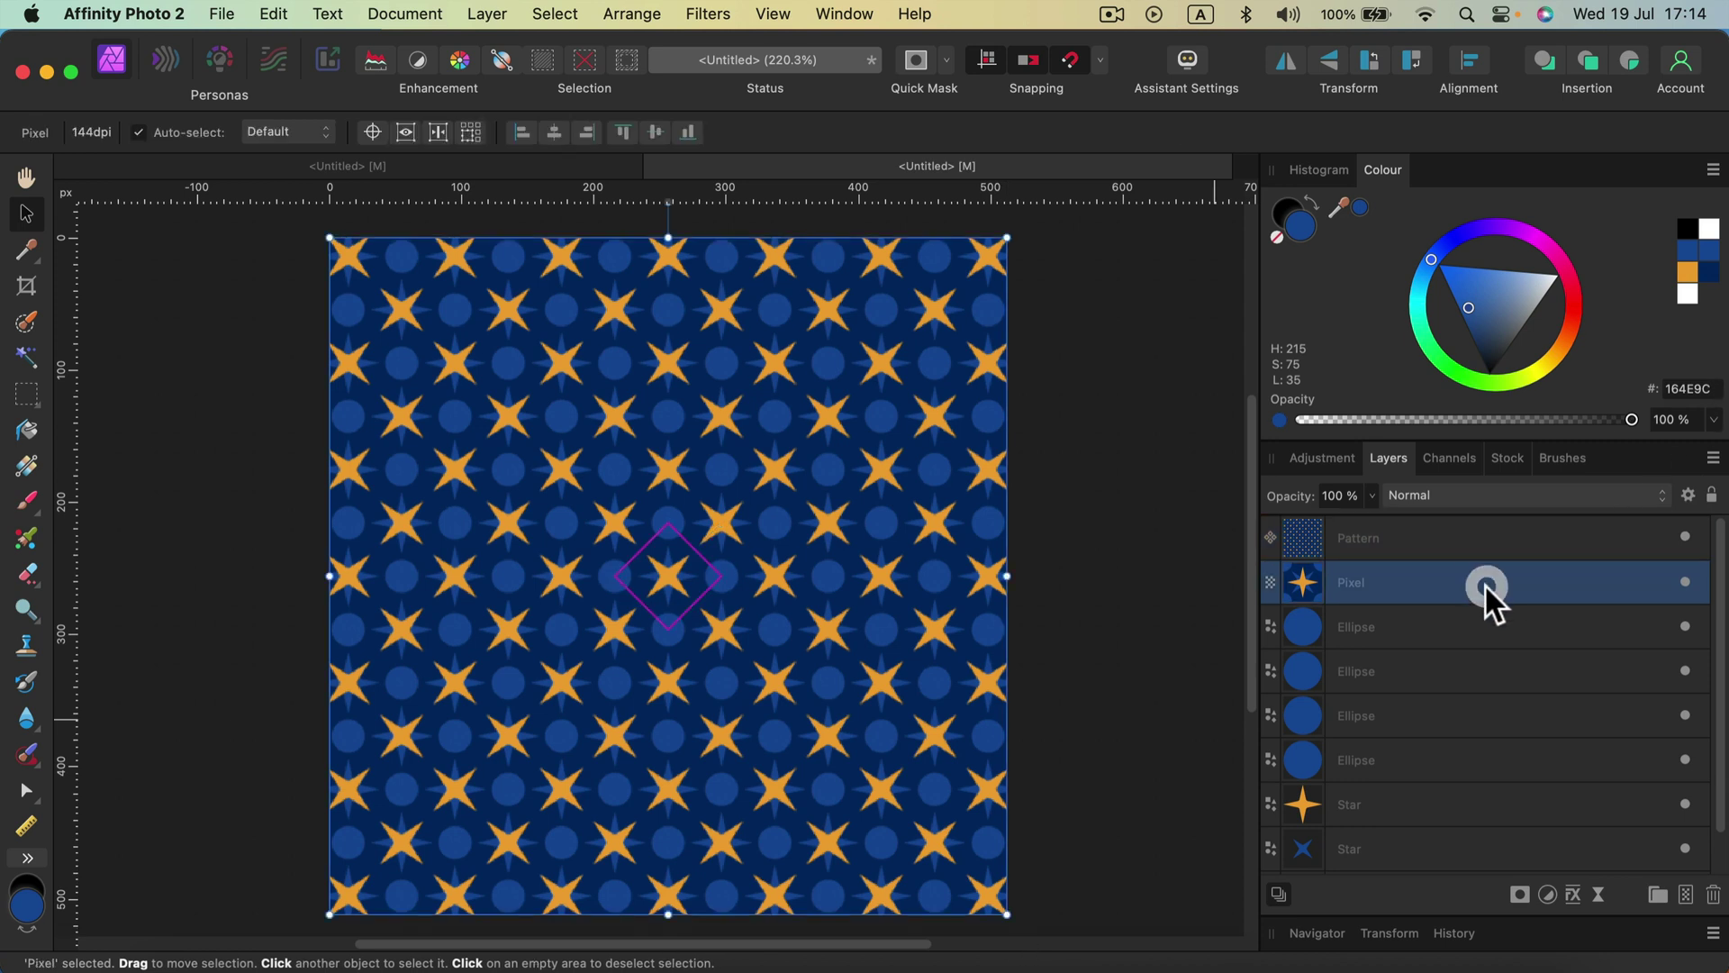
{"action": "right_click", "coordinate": [1479, 584]}
{"action": "scroll", "coordinate": [1522, 766], "scroll_direction": "down", "scroll_amount": 4}
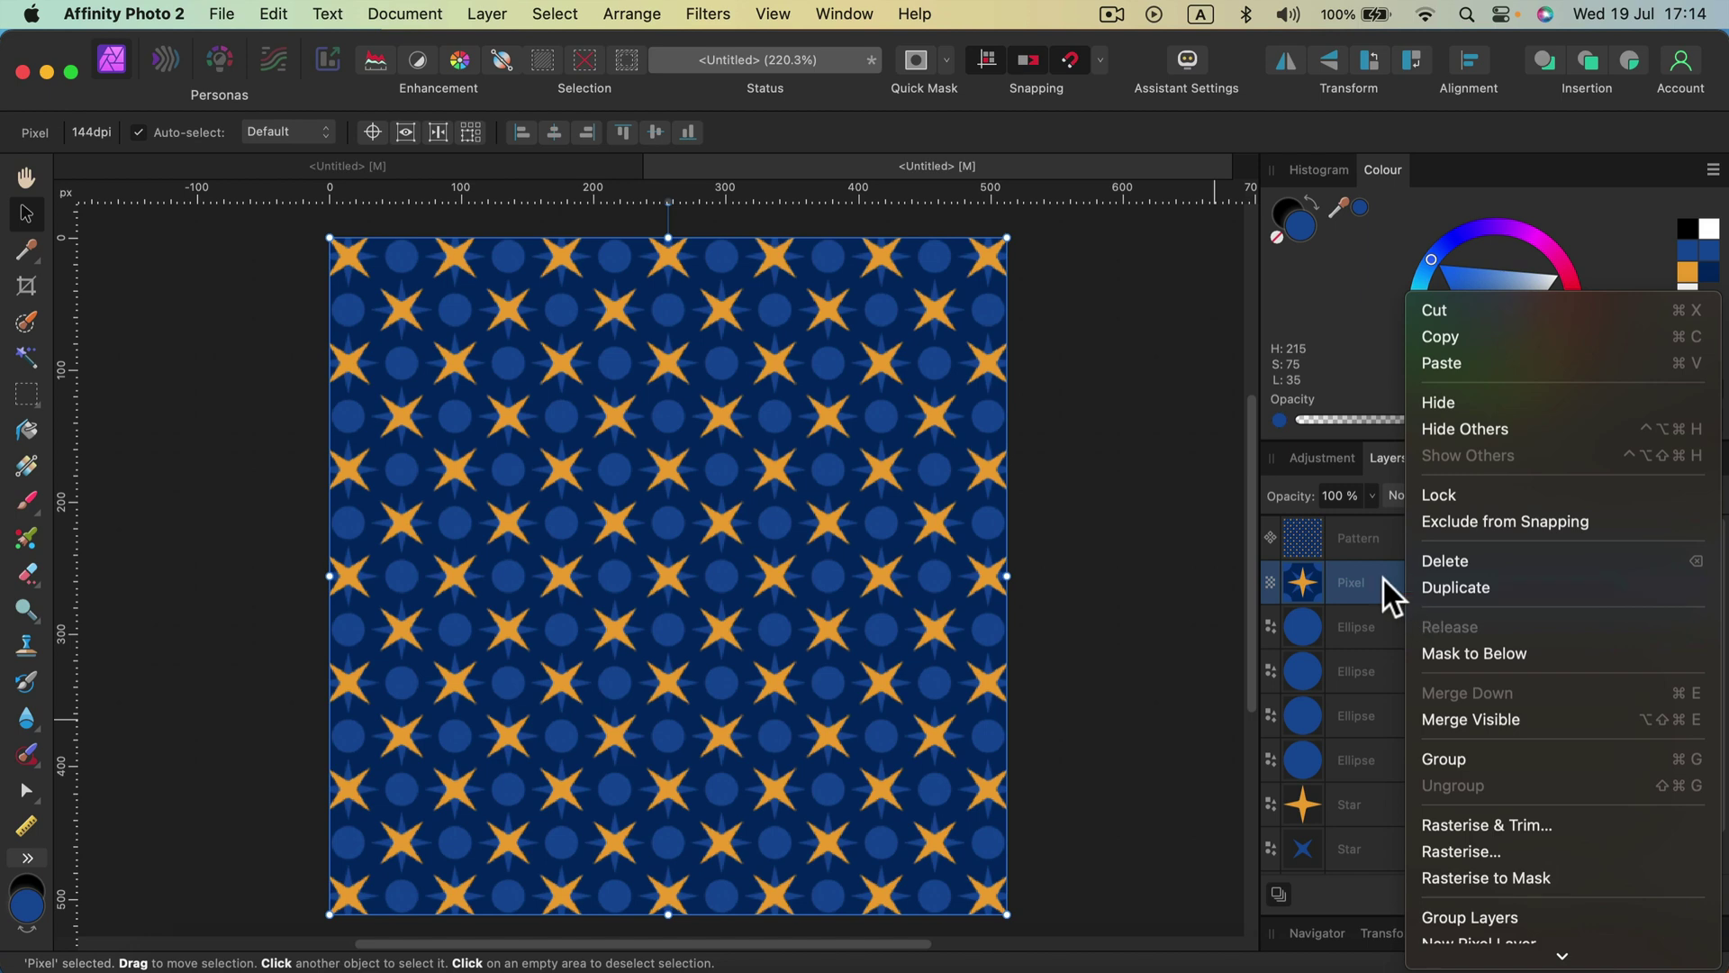
{"action": "left_click", "coordinate": [1386, 528]}
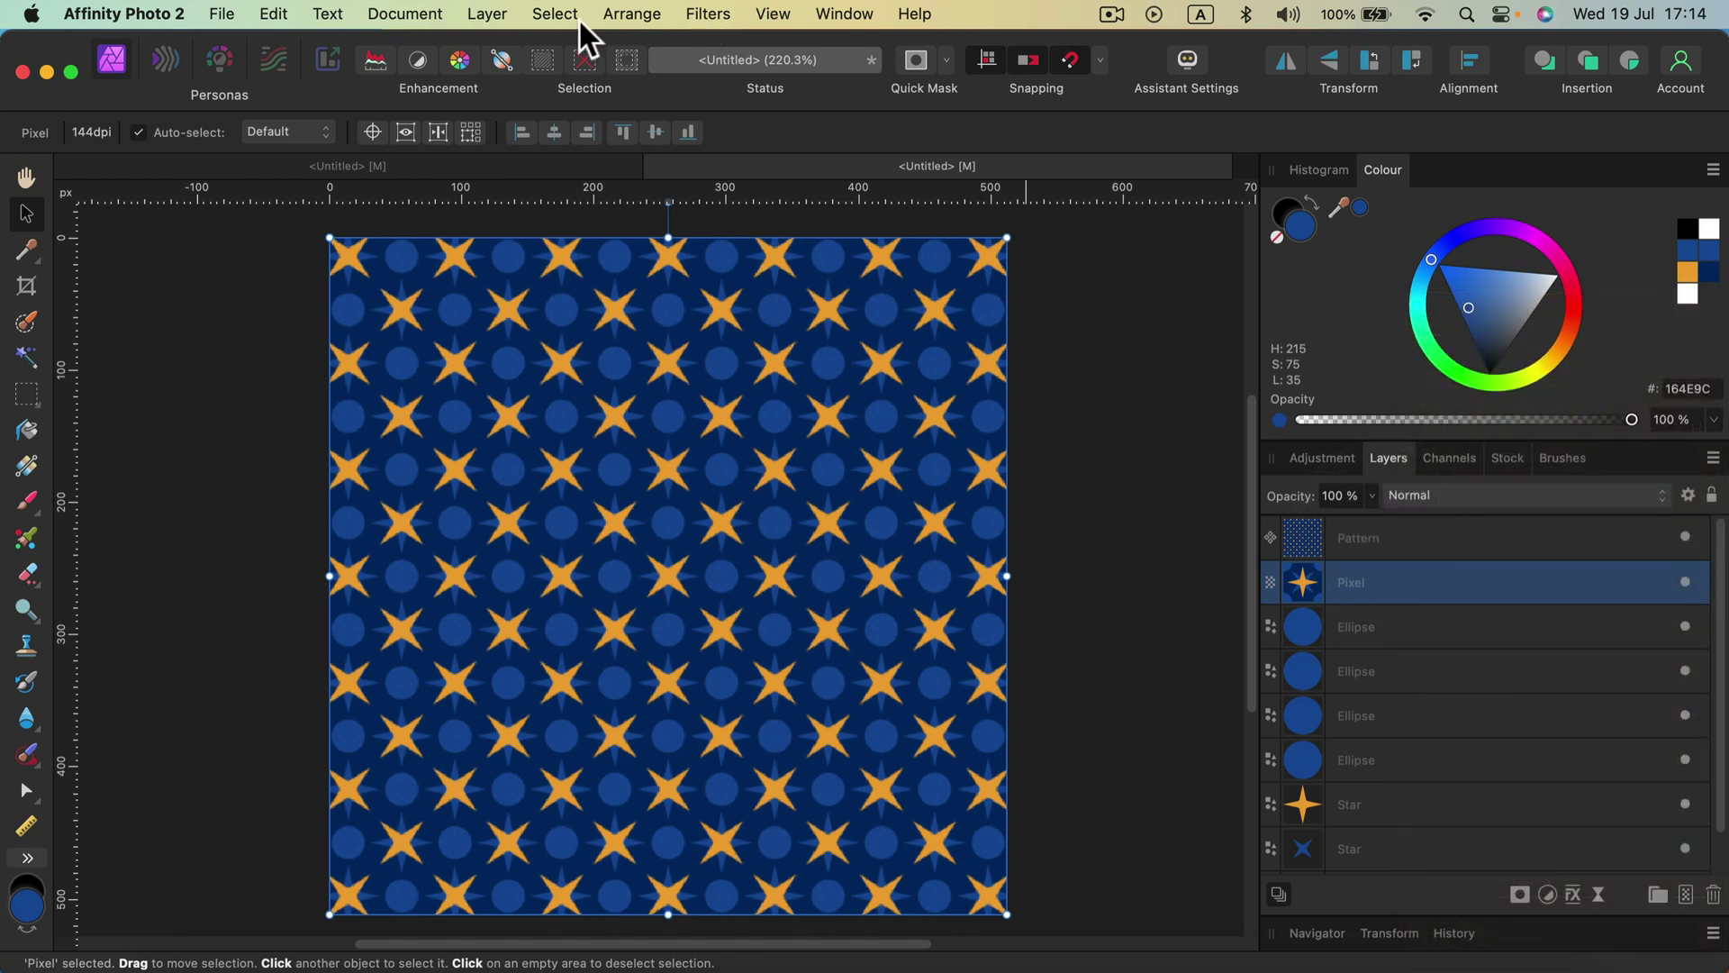
{"action": "left_click", "coordinate": [491, 14]}
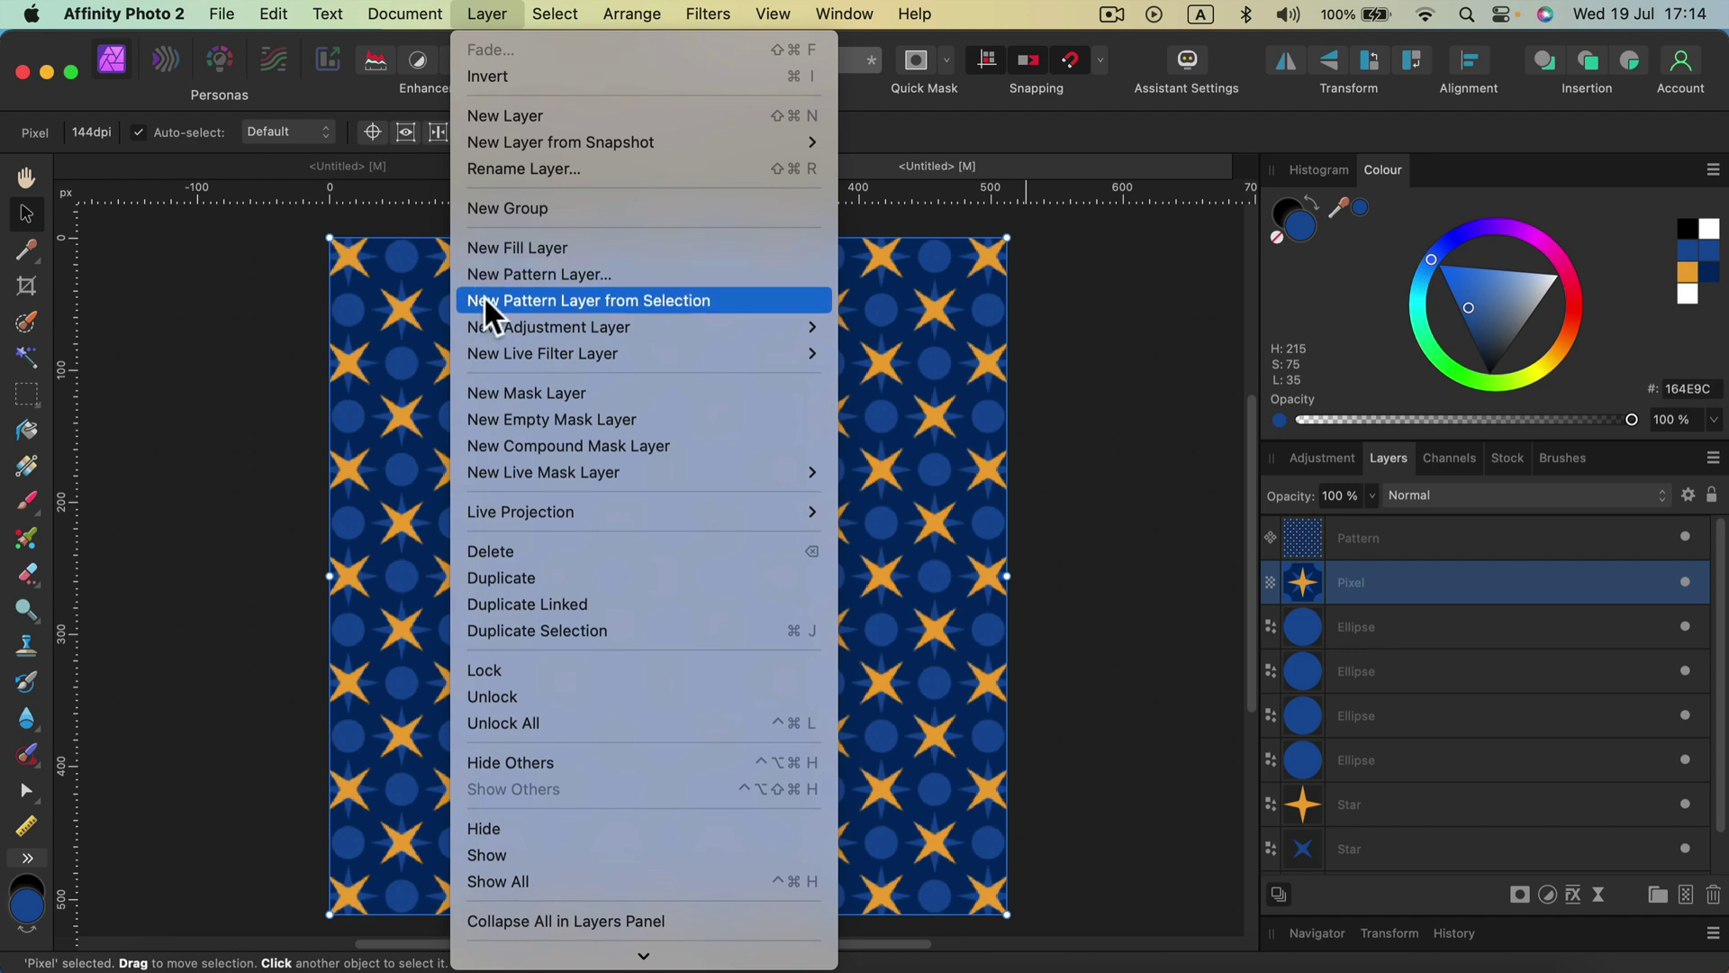
{"action": "left_click", "coordinate": [1090, 271]}
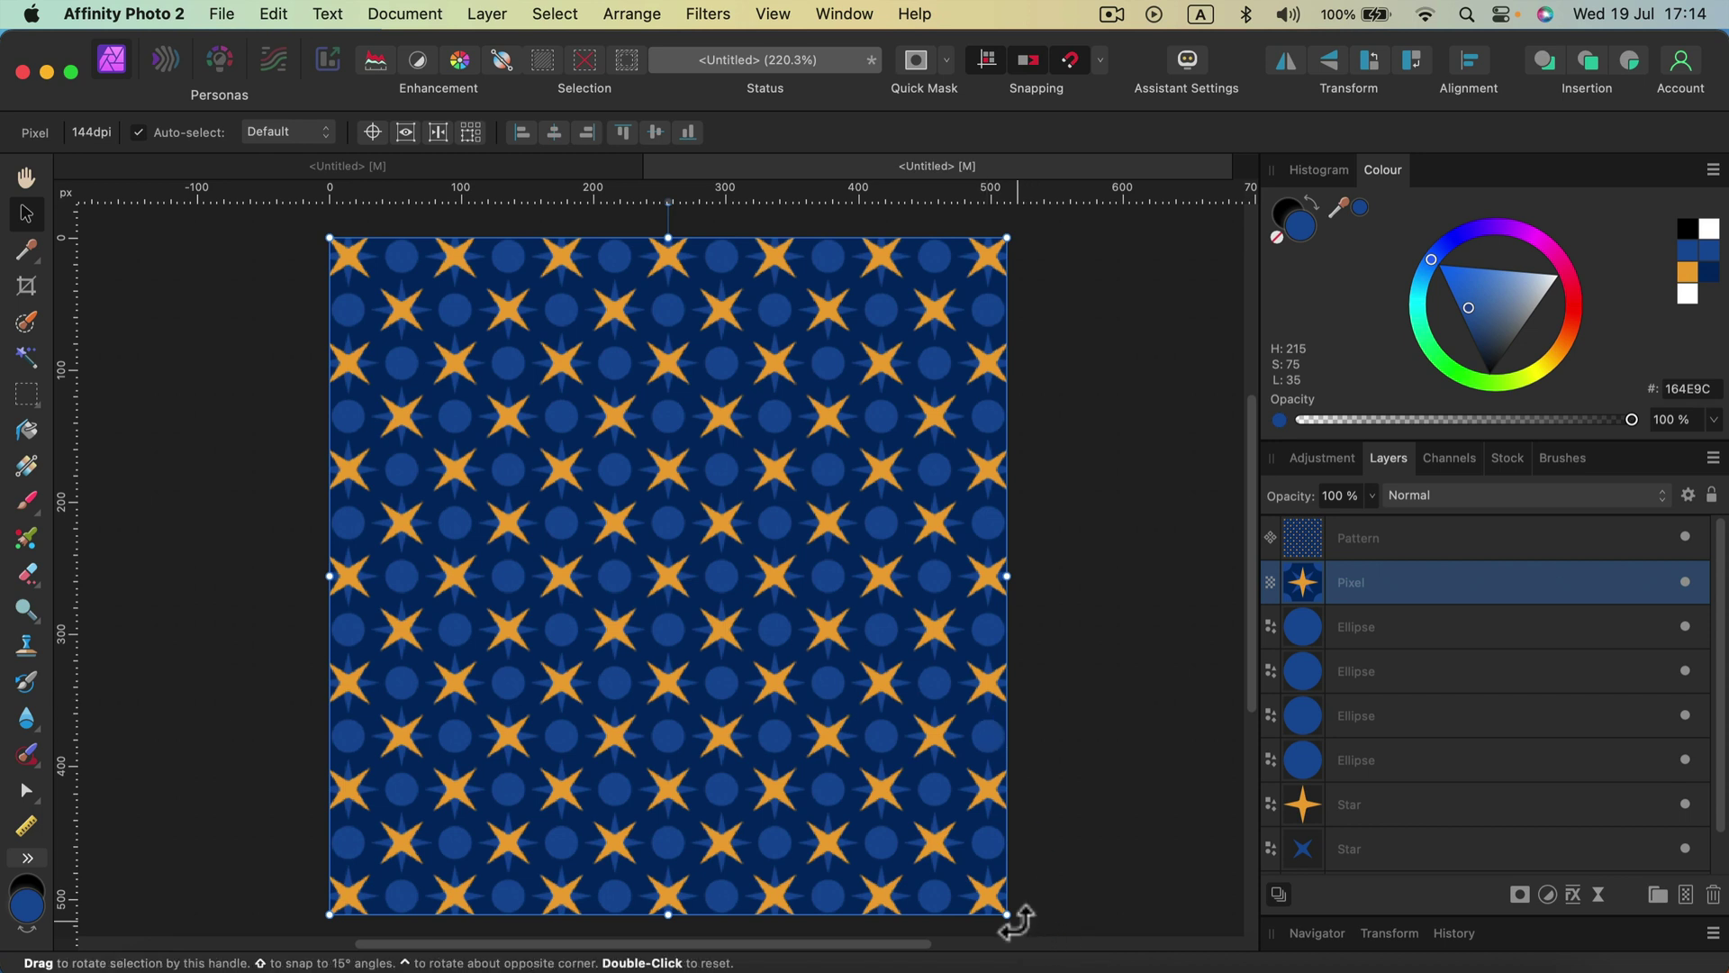
{"action": "left_click_drag", "start_coordinate": [1002, 915], "coordinate": [858, 764]}
{"action": "left_click", "coordinate": [1526, 535]}
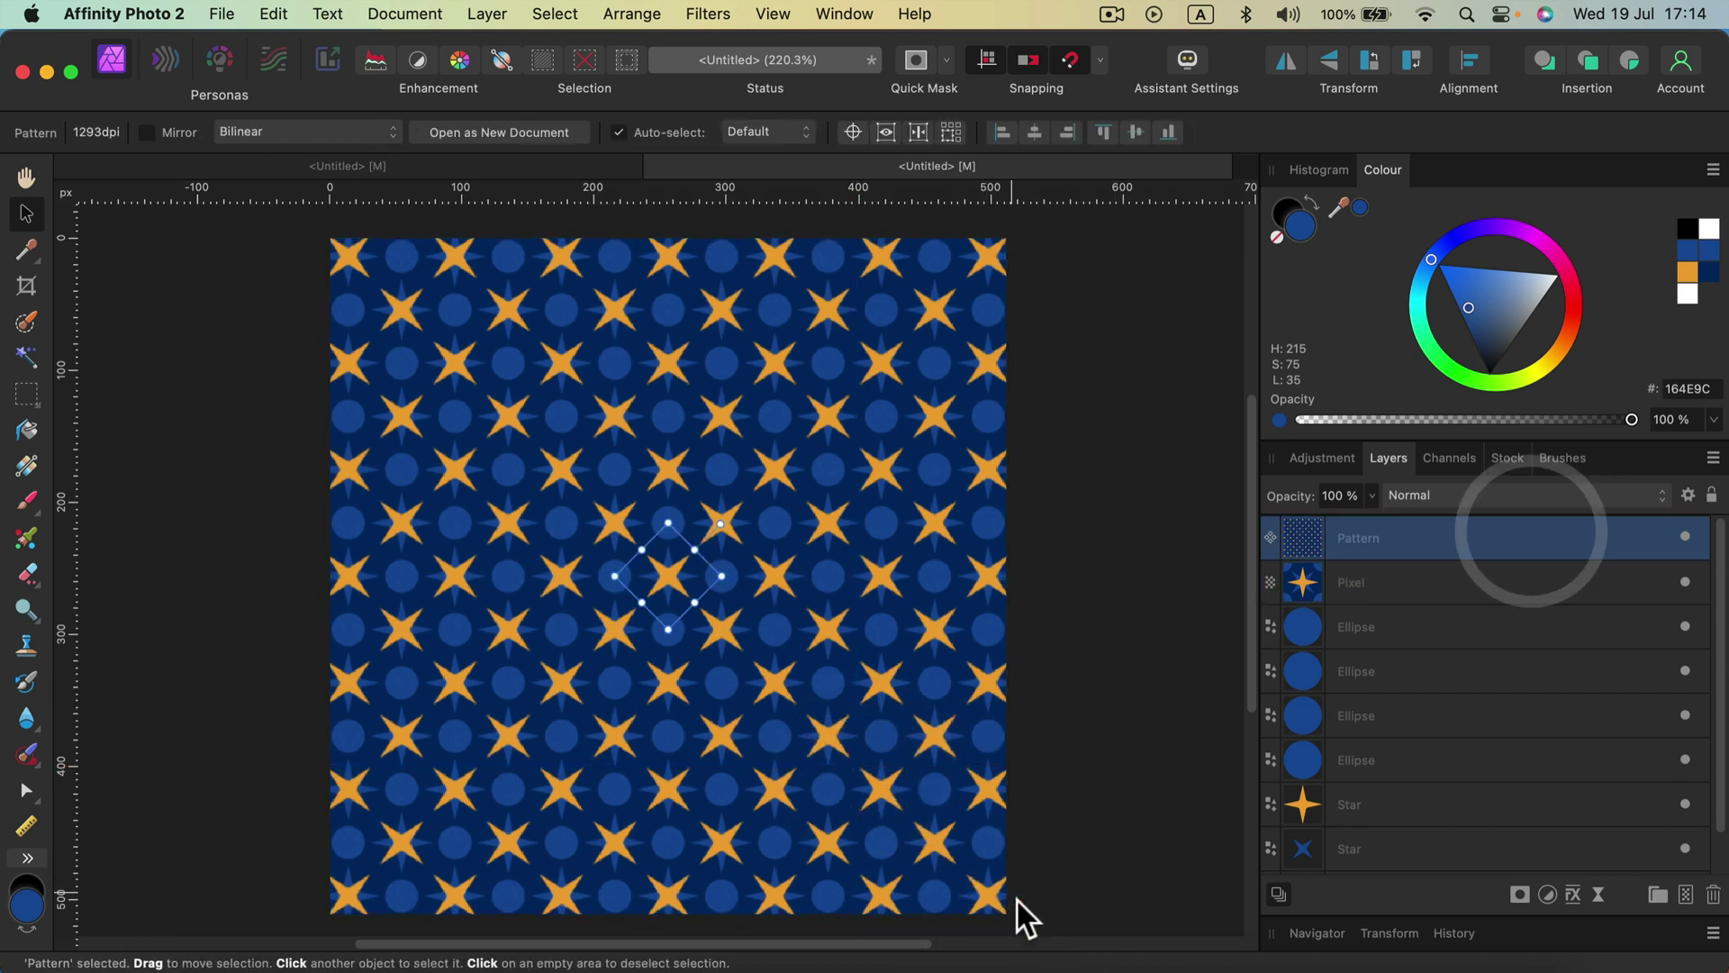
Enlarge the pattern tile to about 86.7 px, then deselect to preview the bigger stars.
{"action": "scroll", "coordinate": [735, 678], "scroll_direction": "down", "scroll_amount": 3}
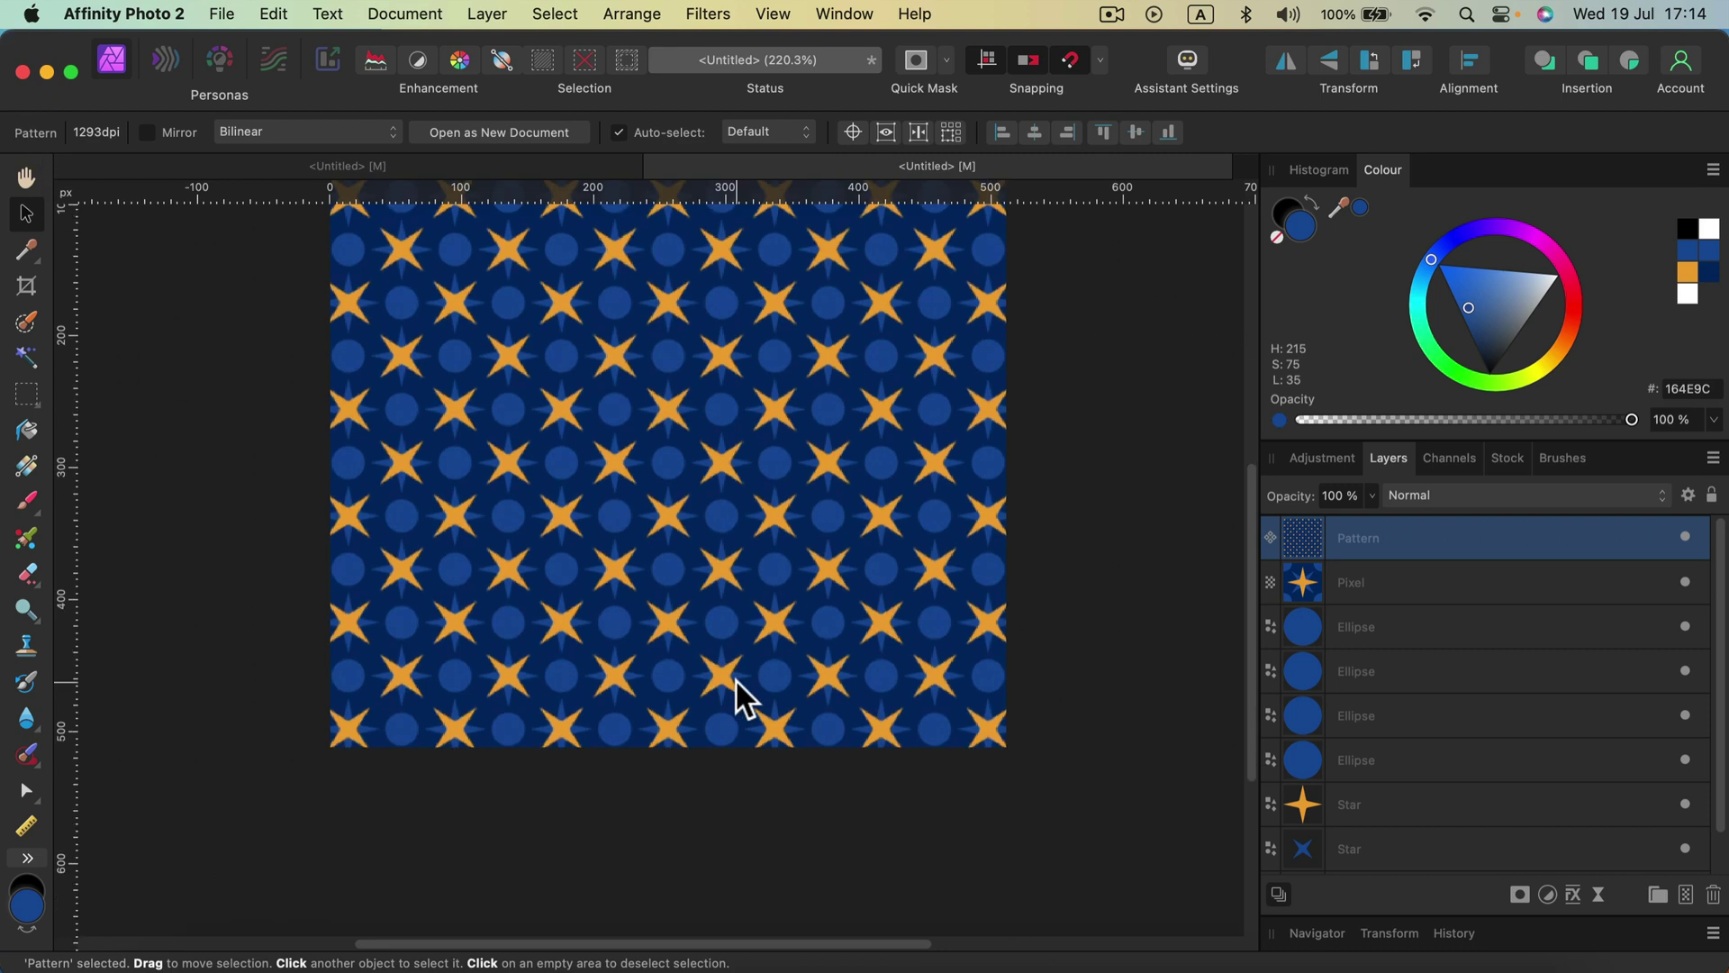
{"action": "scroll", "coordinate": [735, 678], "scroll_direction": "up", "scroll_amount": 2}
{"action": "mouse_move", "coordinate": [718, 495]}
{"action": "left_mouse_down"}
{"action": "mouse_move", "coordinate": [883, 495]}
{"action": "mouse_move", "coordinate": [702, 490]}
{"action": "left_mouse_up"}
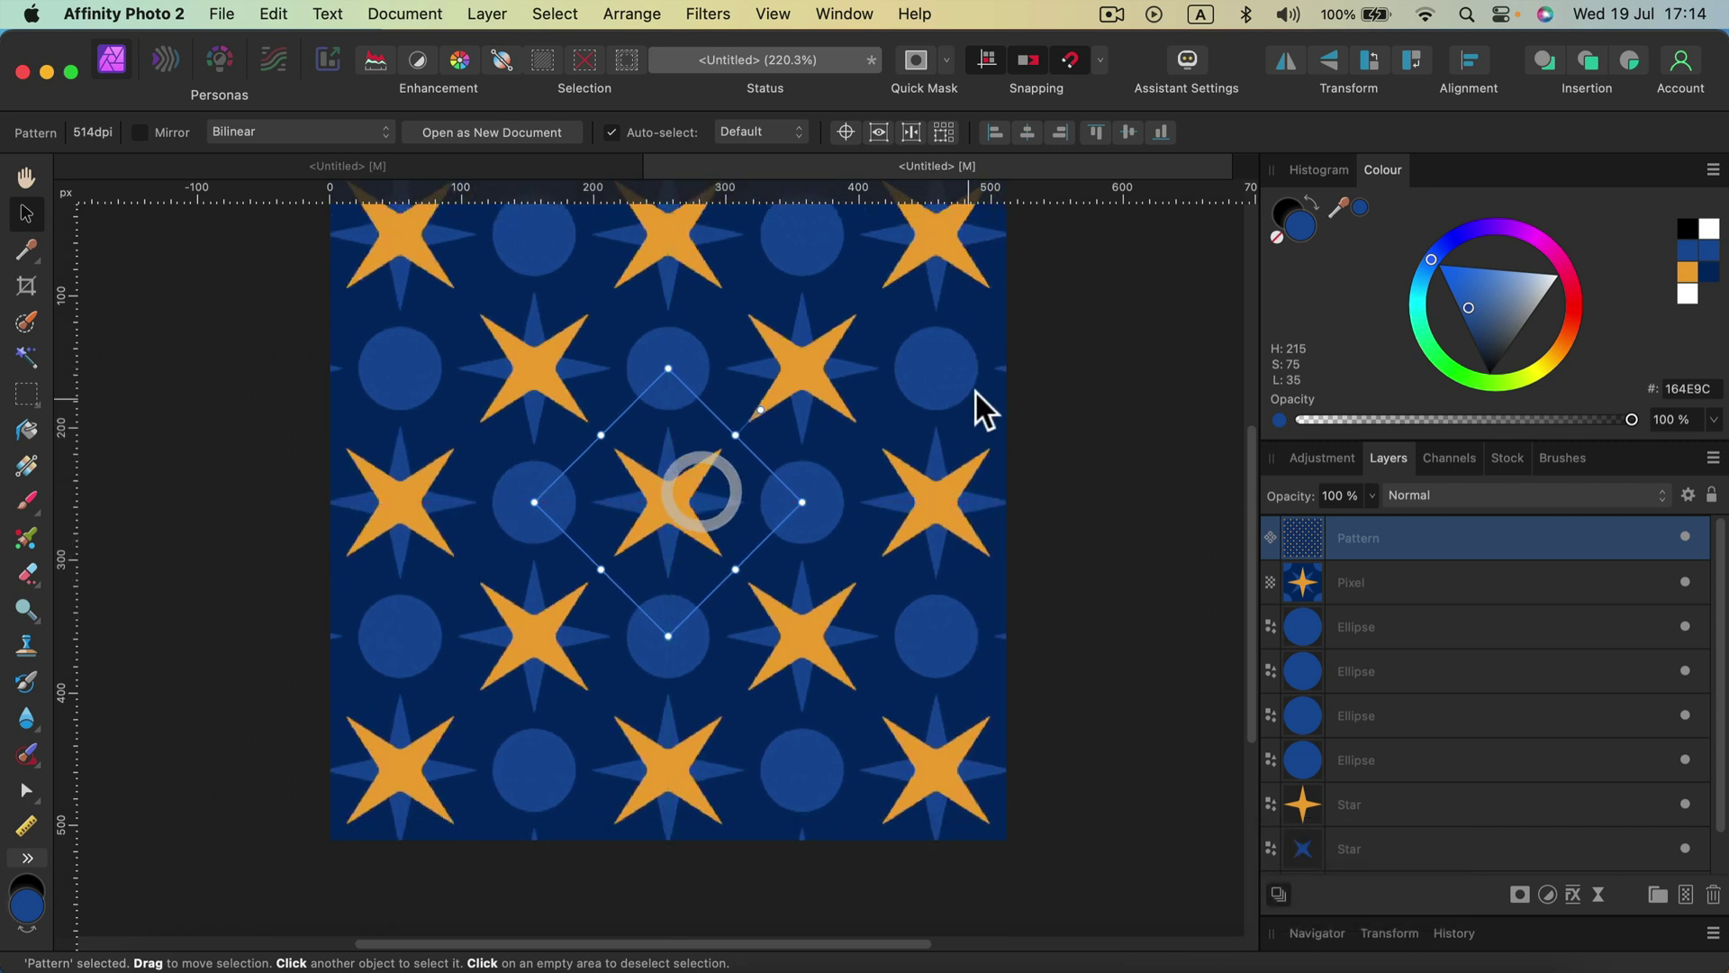
{"action": "left_click", "coordinate": [1066, 356]}
{"action": "scroll", "coordinate": [1068, 354], "scroll_direction": "up", "scroll_amount": 1}
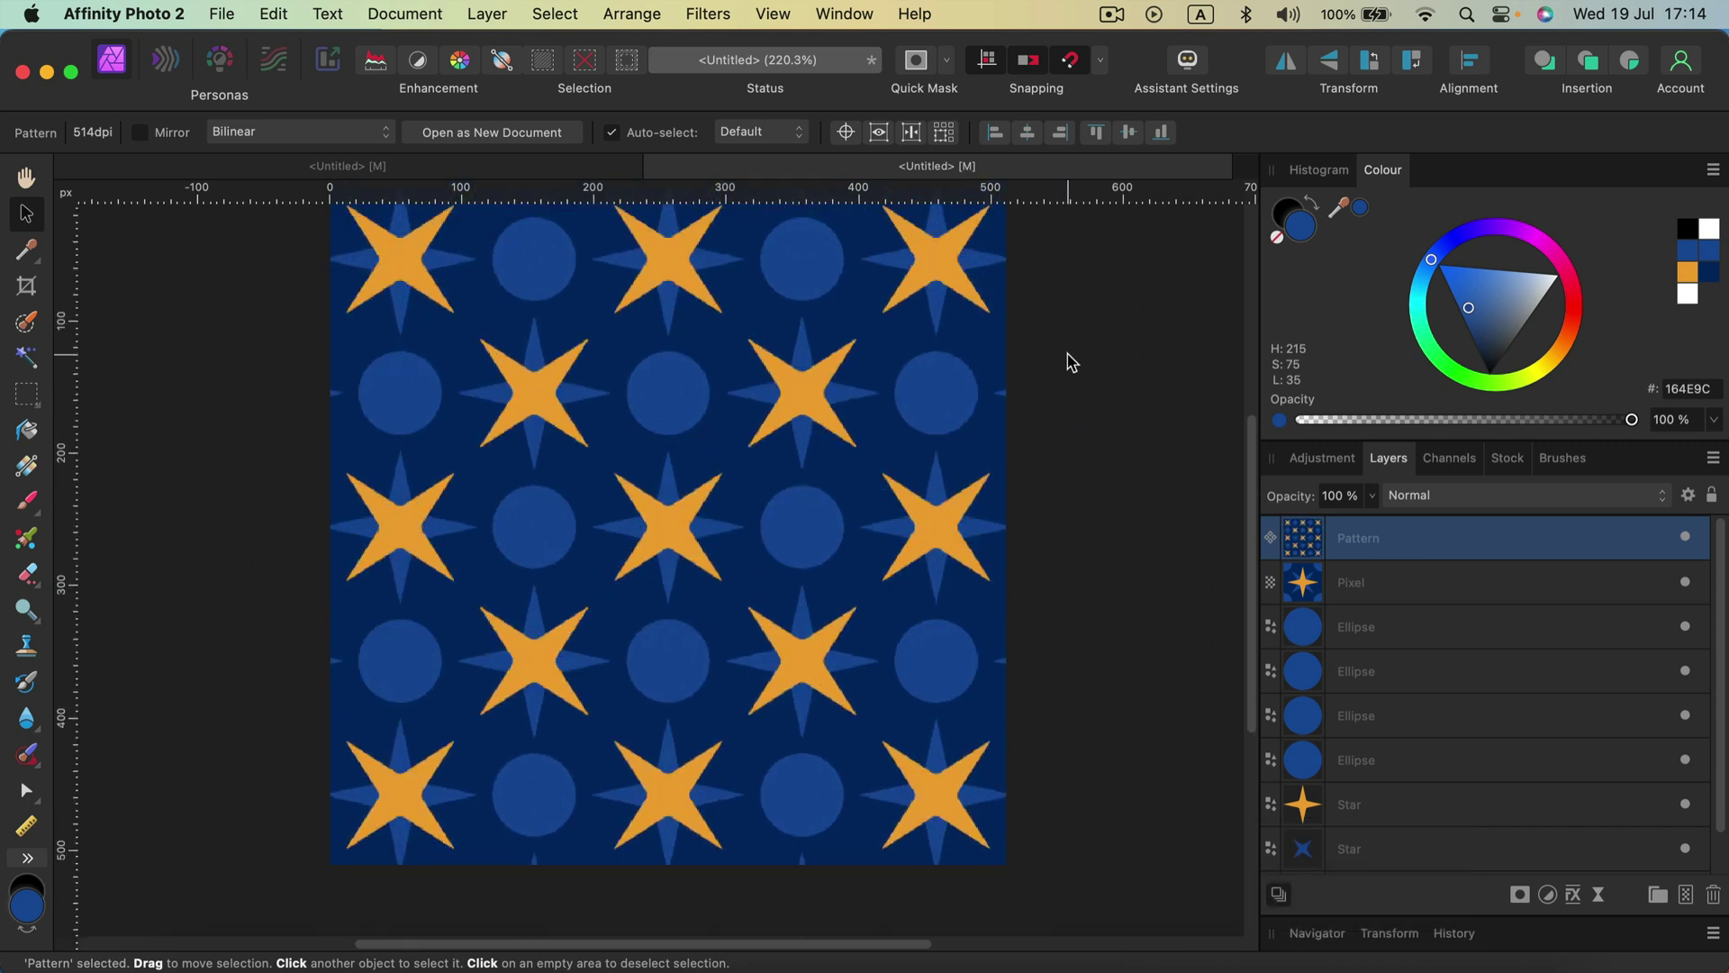
{"action": "scroll", "coordinate": [1070, 356], "scroll_direction": "up", "scroll_amount": 2}
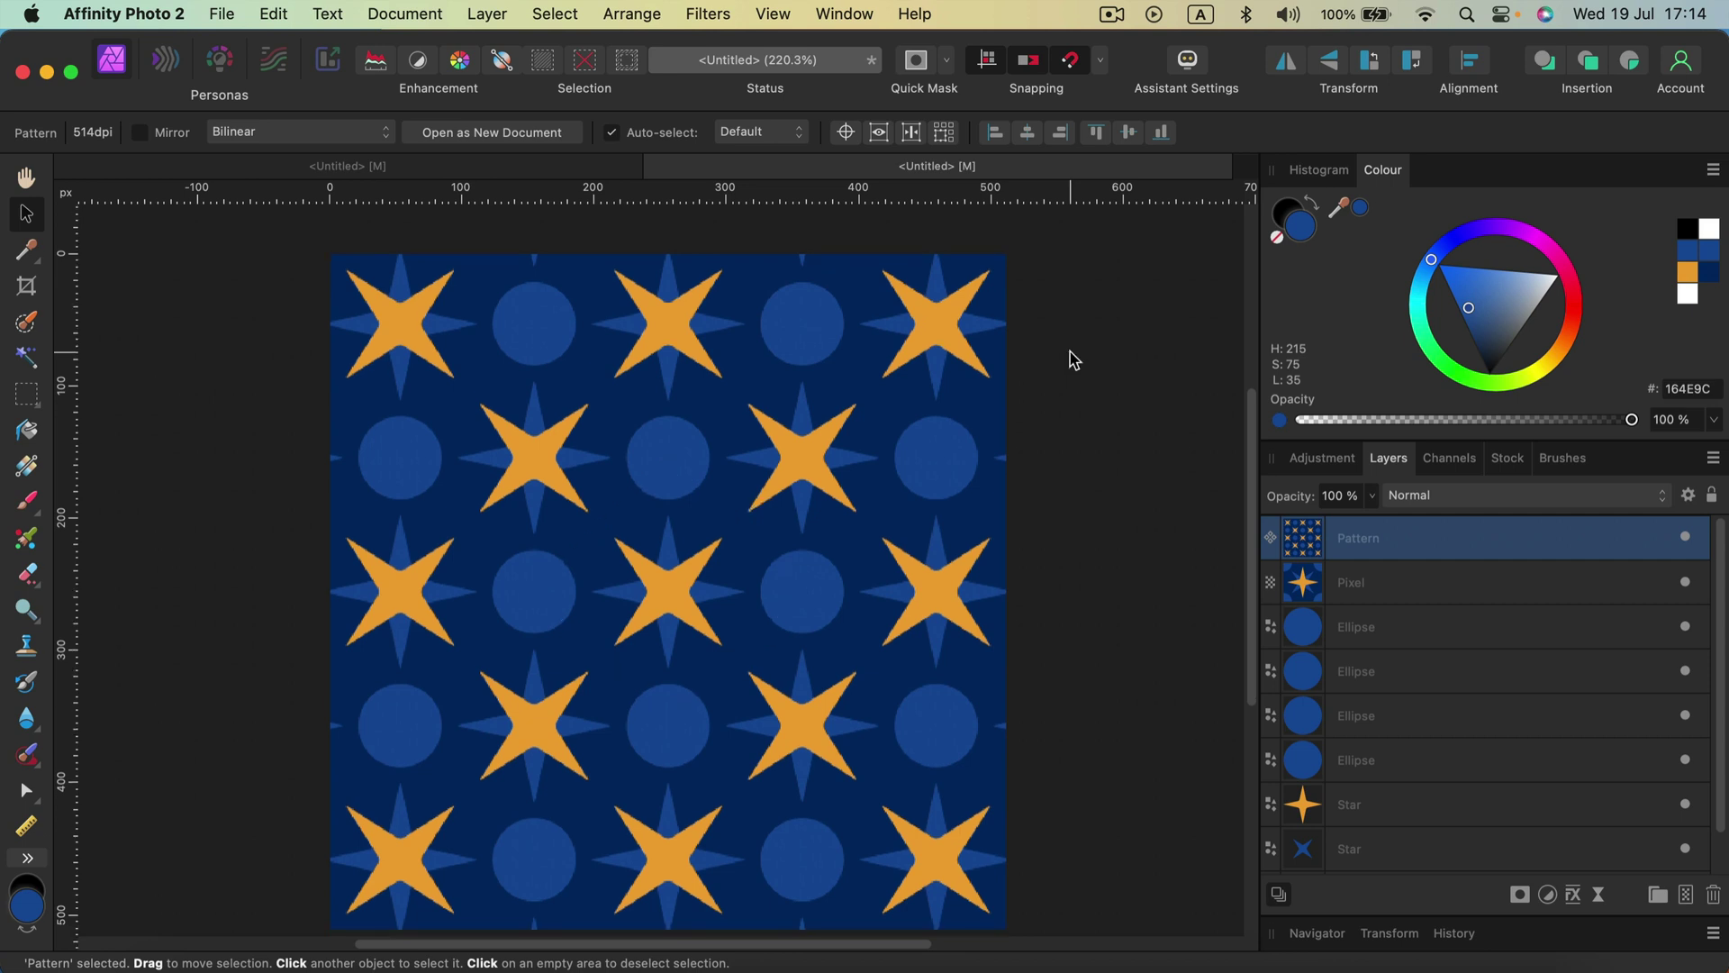
{"action": "scroll", "coordinate": [1070, 356], "scroll_direction": "down", "scroll_amount": 1}
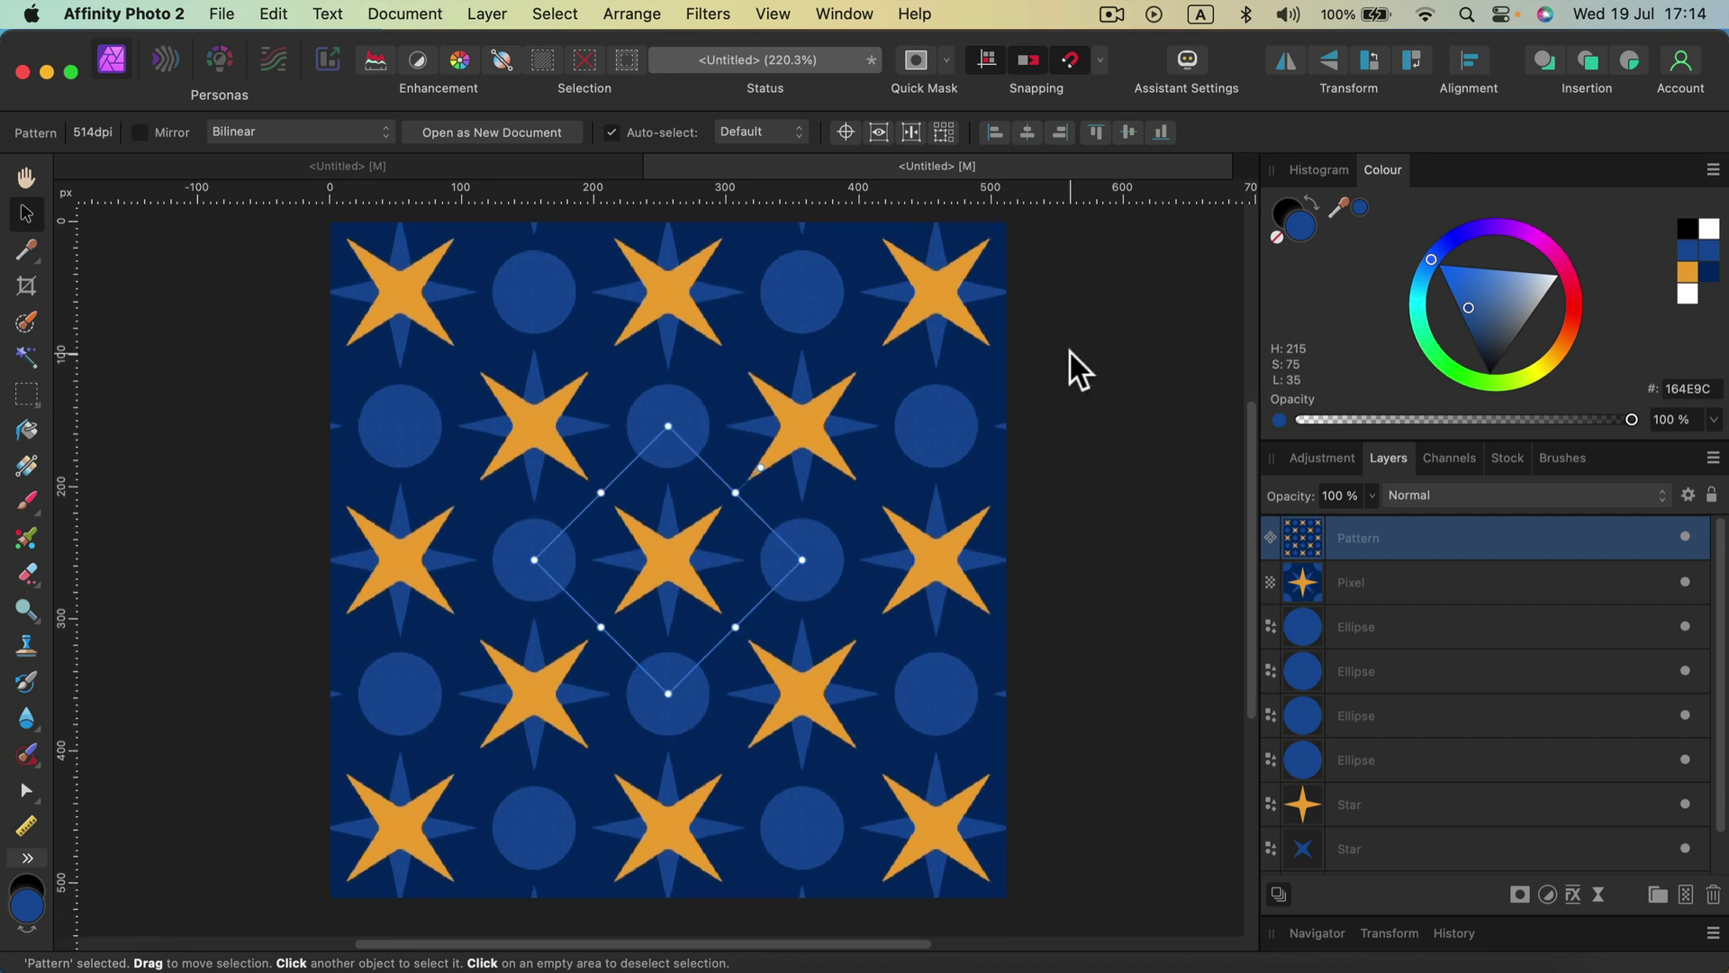